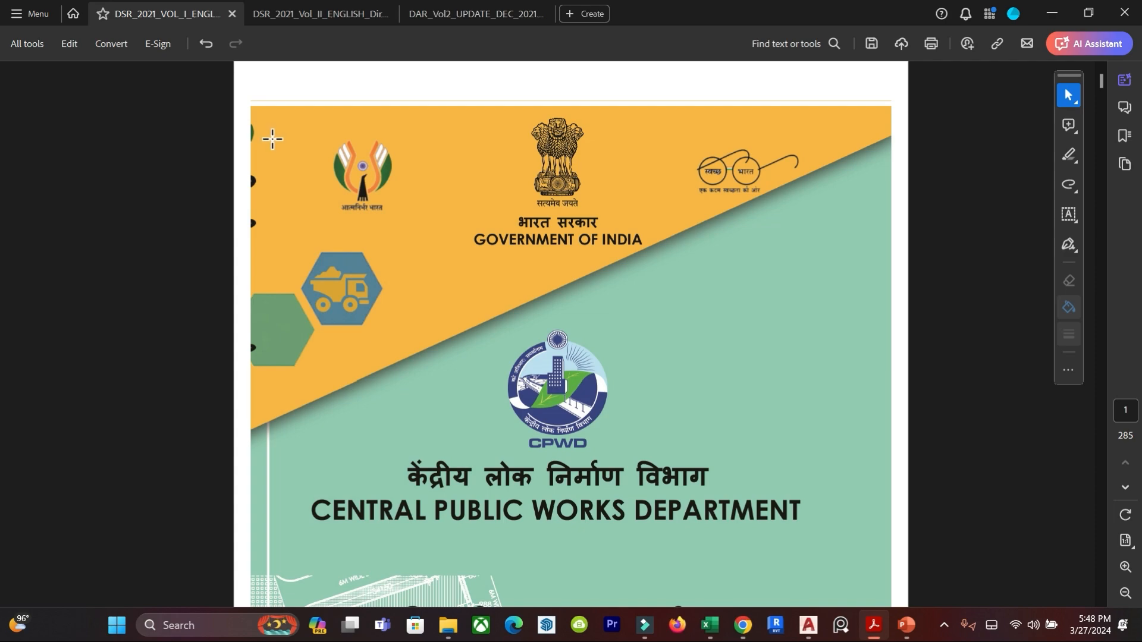
Page through the Delhi Schedule of Rates Vol. 1 from its cover to the sub-head contents lists of both volumes.
{"action": "scroll", "coordinate": [645, 387], "scroll_direction": "down", "scroll_amount": 10}
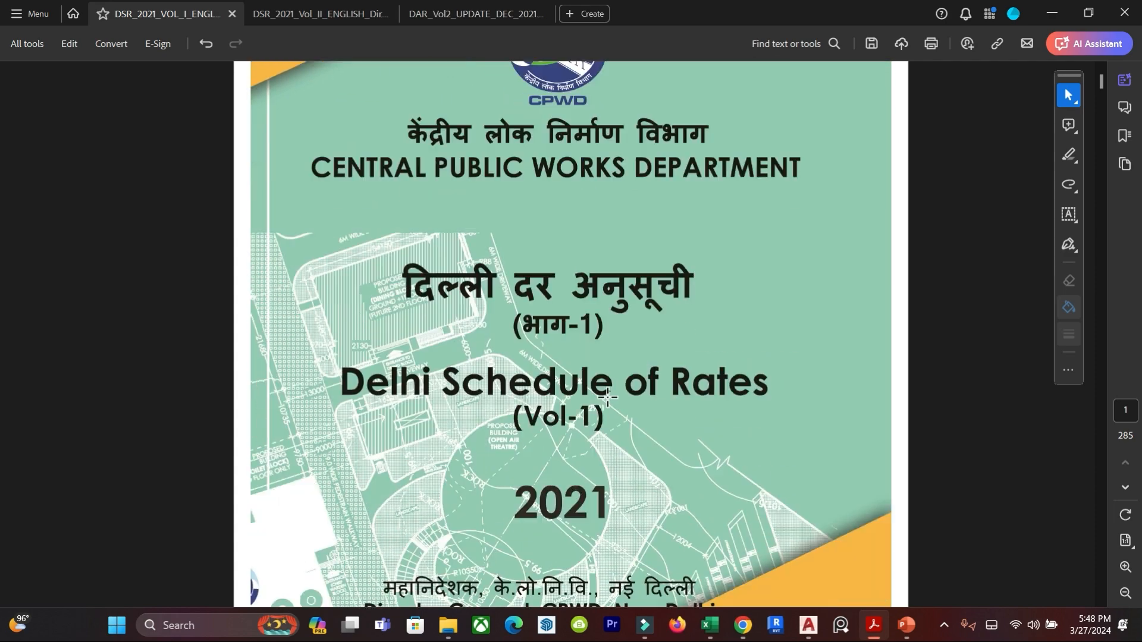
{"action": "scroll", "coordinate": [599, 419], "scroll_direction": "down", "scroll_amount": 20}
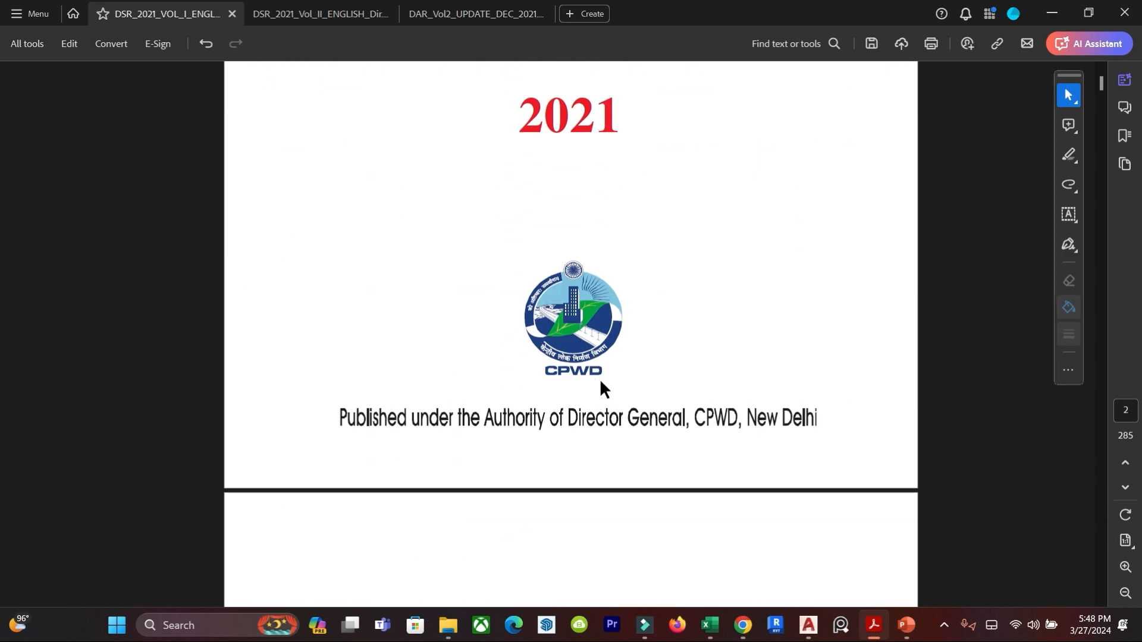
{"action": "middle_click", "coordinate": [602, 373]}
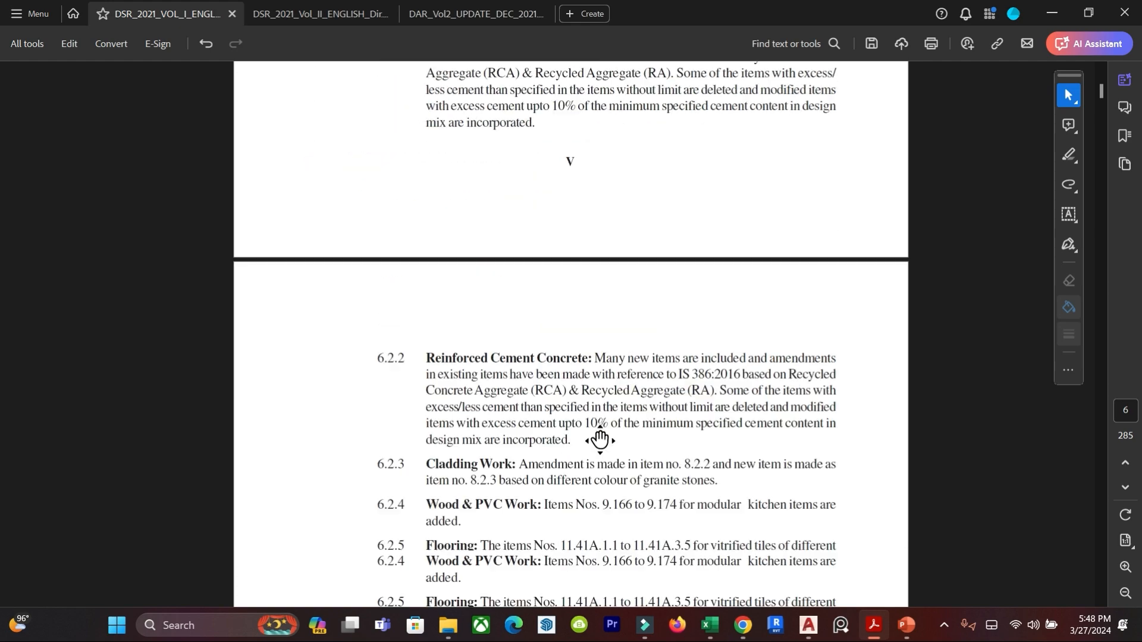
{"action": "scroll", "coordinate": [607, 379], "scroll_direction": "down", "scroll_amount": 20}
{"action": "scroll", "coordinate": [602, 430], "scroll_direction": "up", "scroll_amount": 5}
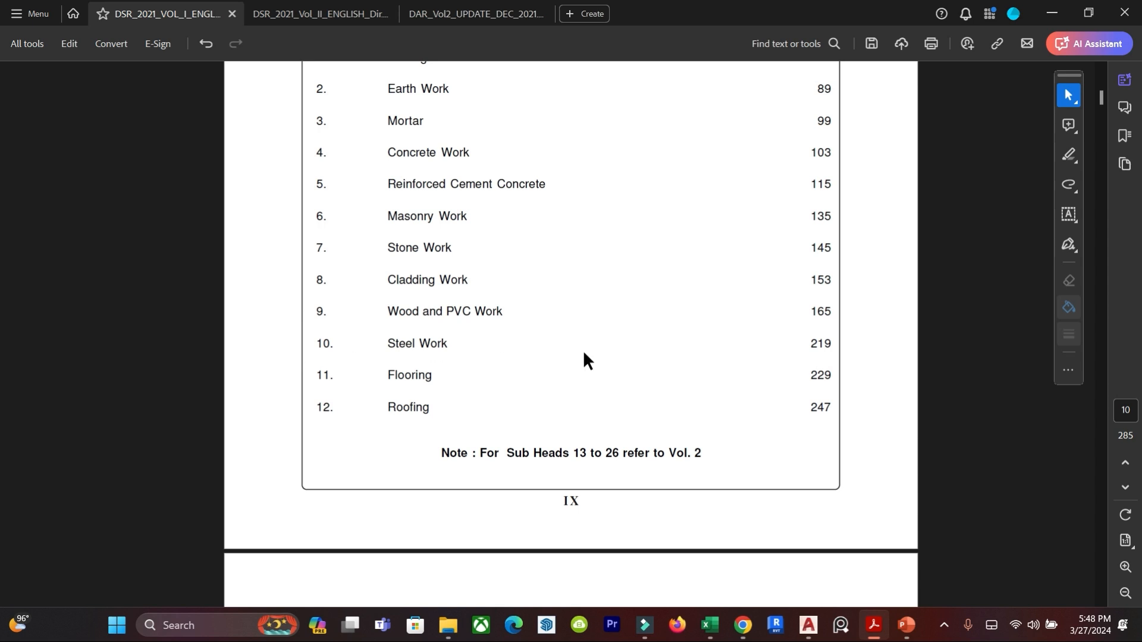
{"action": "scroll", "coordinate": [426, 367], "scroll_direction": "down", "scroll_amount": 5}
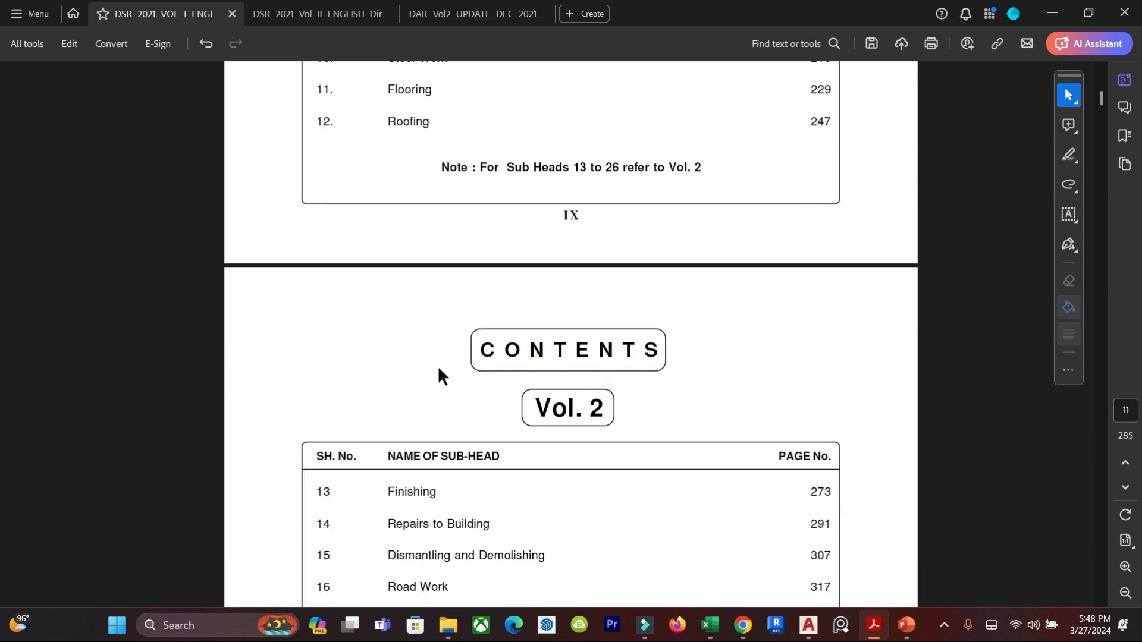
{"action": "scroll", "coordinate": [439, 370], "scroll_direction": "down", "scroll_amount": 2}
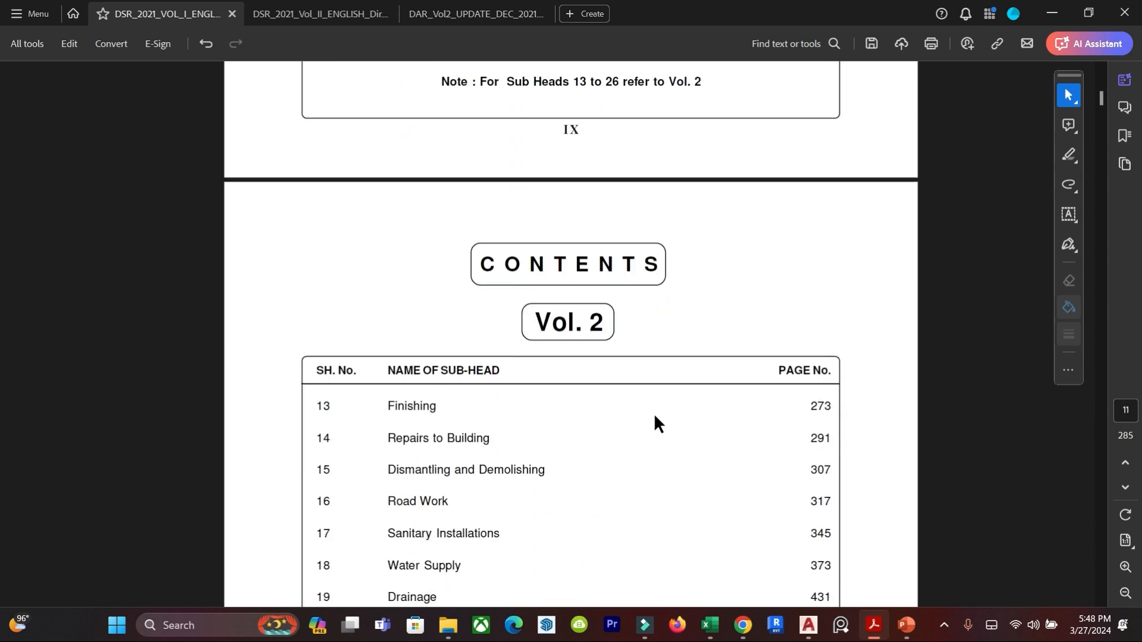
Bring up the DAR Vol2 document at item 13.5.1 and activate the freehand drawing tool.
{"action": "left_click", "coordinate": [362, 15]}
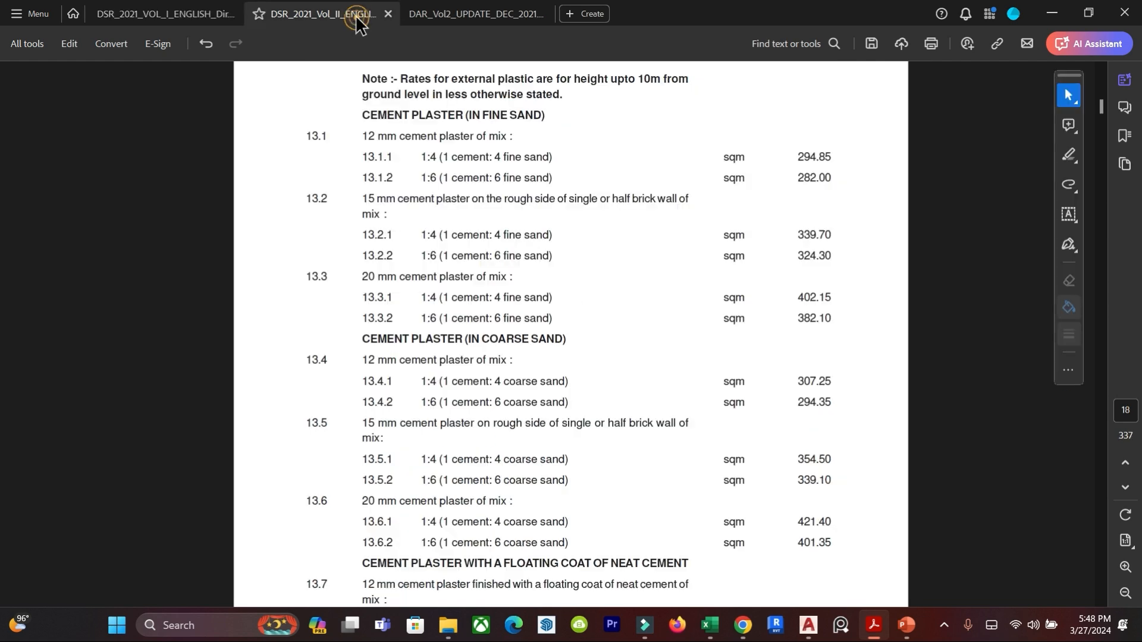
{"action": "left_click", "coordinate": [476, 16]}
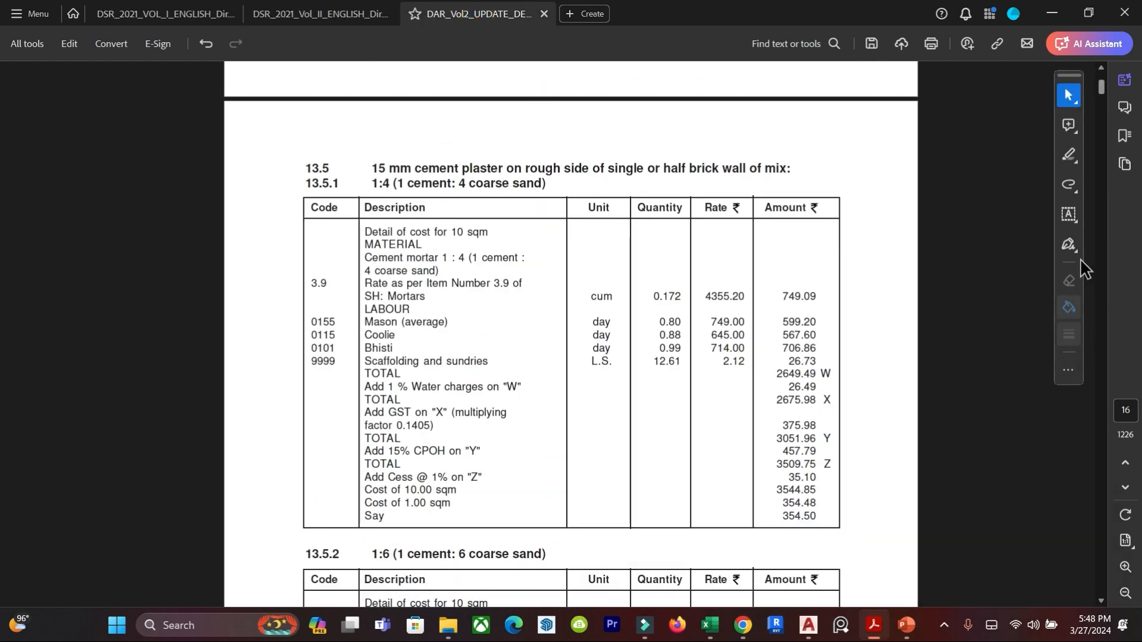
{"action": "left_click", "coordinate": [1072, 191]}
{"action": "left_click", "coordinate": [961, 184]}
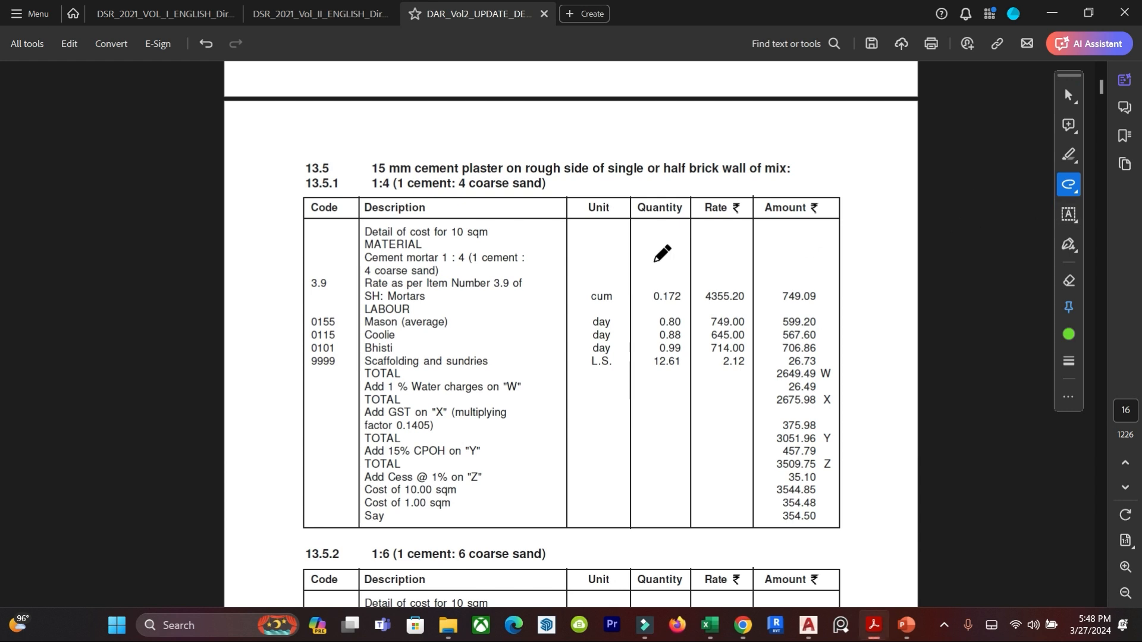
Examine item 13.2 for 15 mm cement plaster and the rate of its 1:4 mix in DSR 2021 Vol II.
{"action": "left_click", "coordinate": [309, 13]}
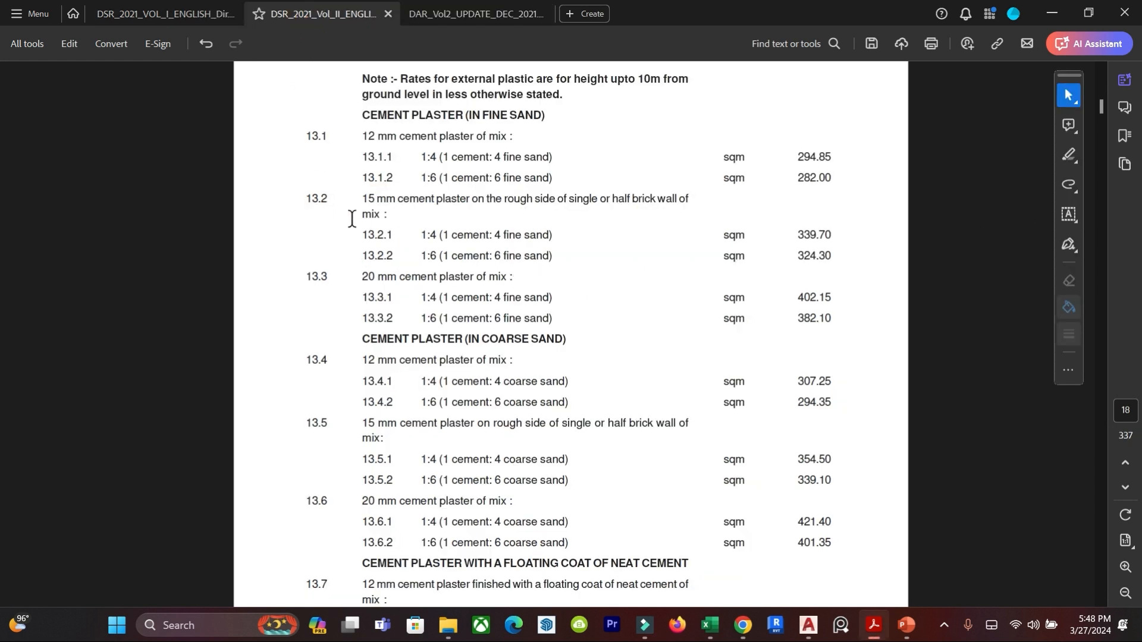
{"action": "left_click_drag", "start_coordinate": [355, 200], "coordinate": [523, 255]}
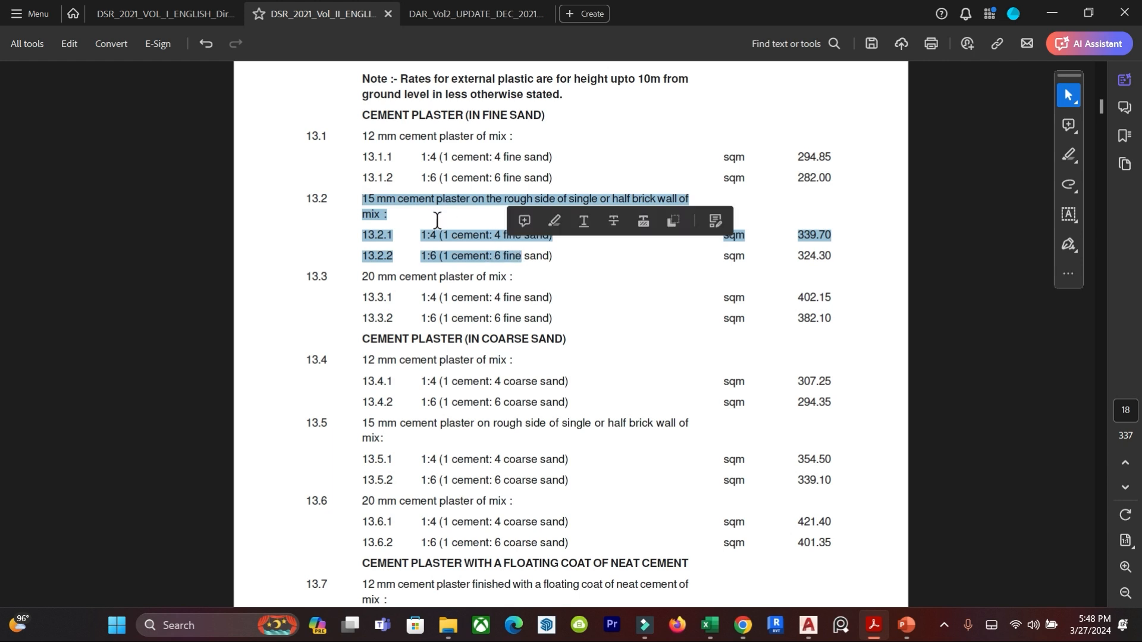
{"action": "left_click", "coordinate": [452, 219]}
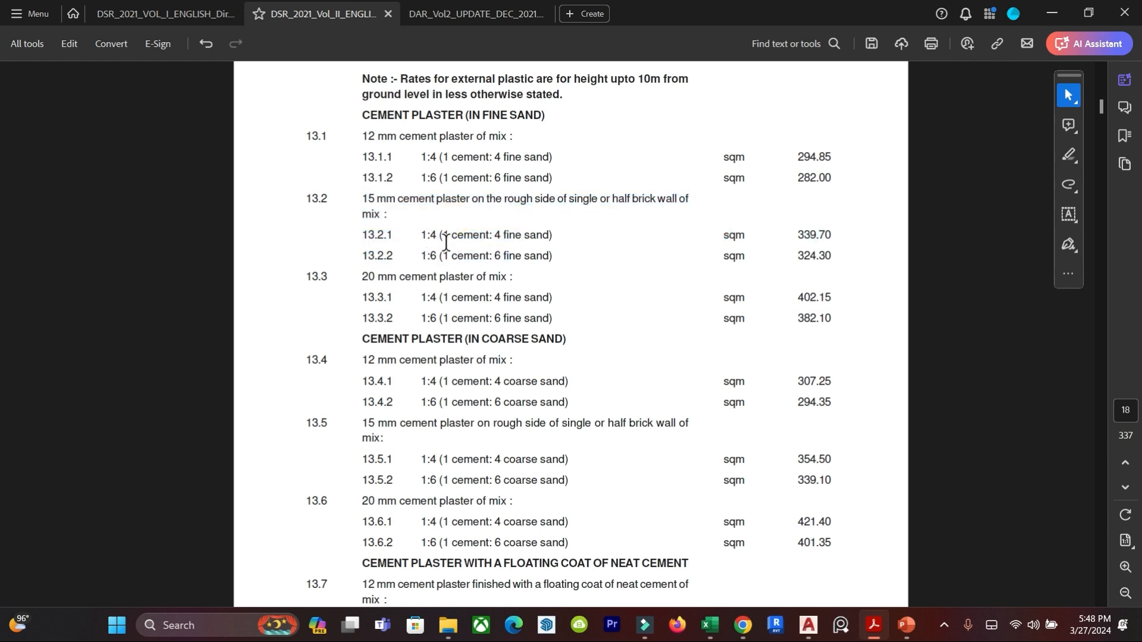
{"action": "double_click", "coordinate": [812, 235]}
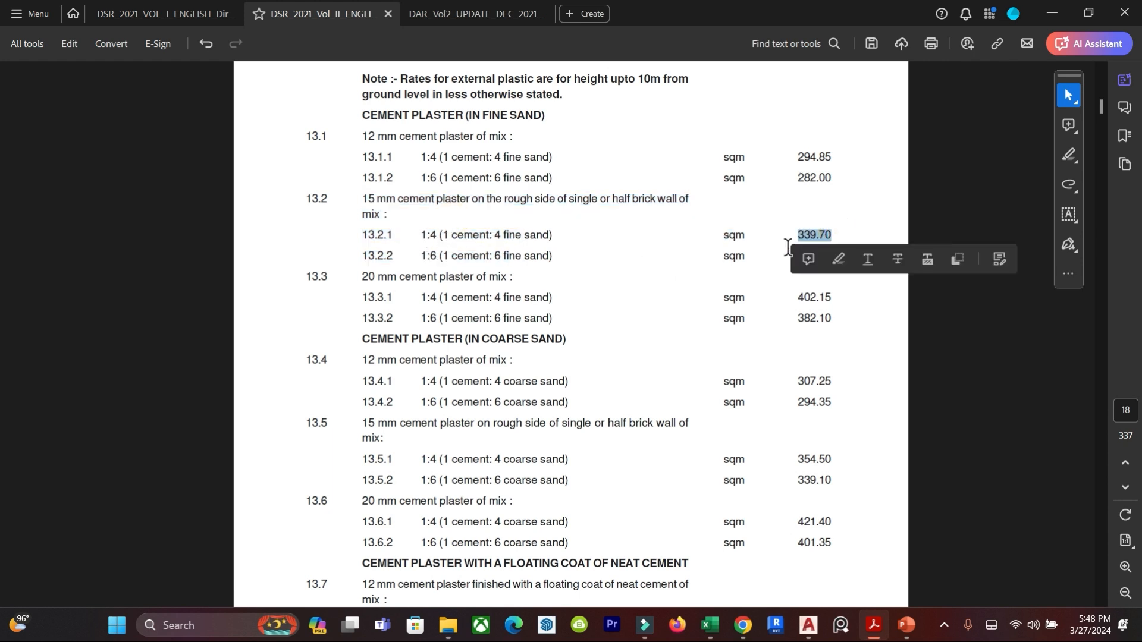
{"action": "left_click", "coordinate": [850, 204]}
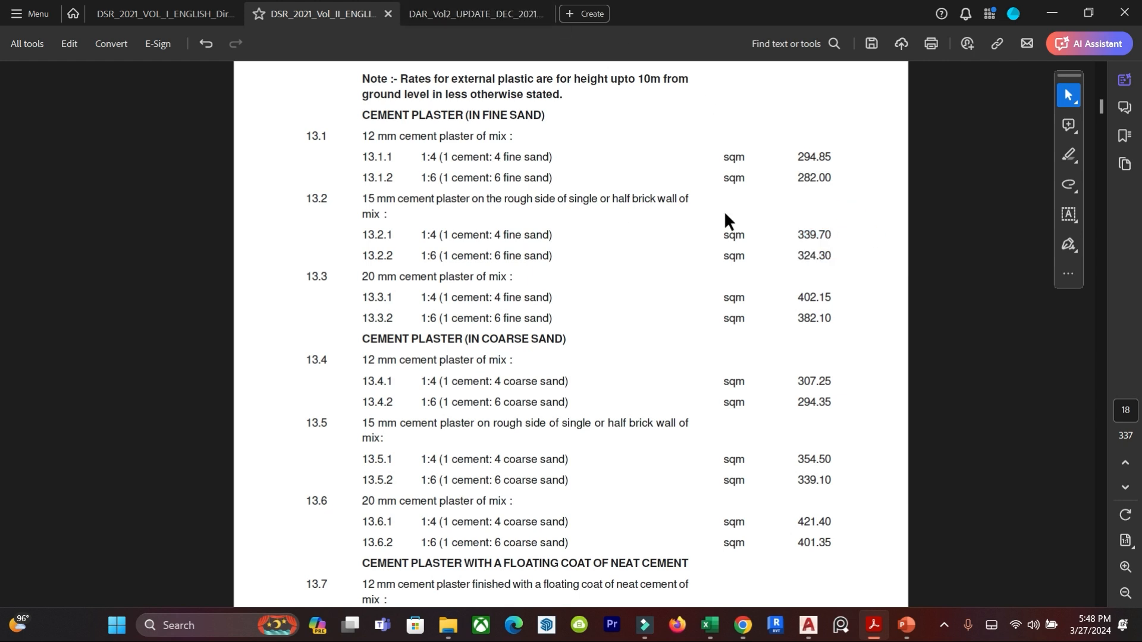
Mark the cost detail, material, mortar, labour and water charge lines of item 13.5.1 in DAR Vol2 with green freehand strokes.
{"action": "left_click", "coordinate": [479, 13]}
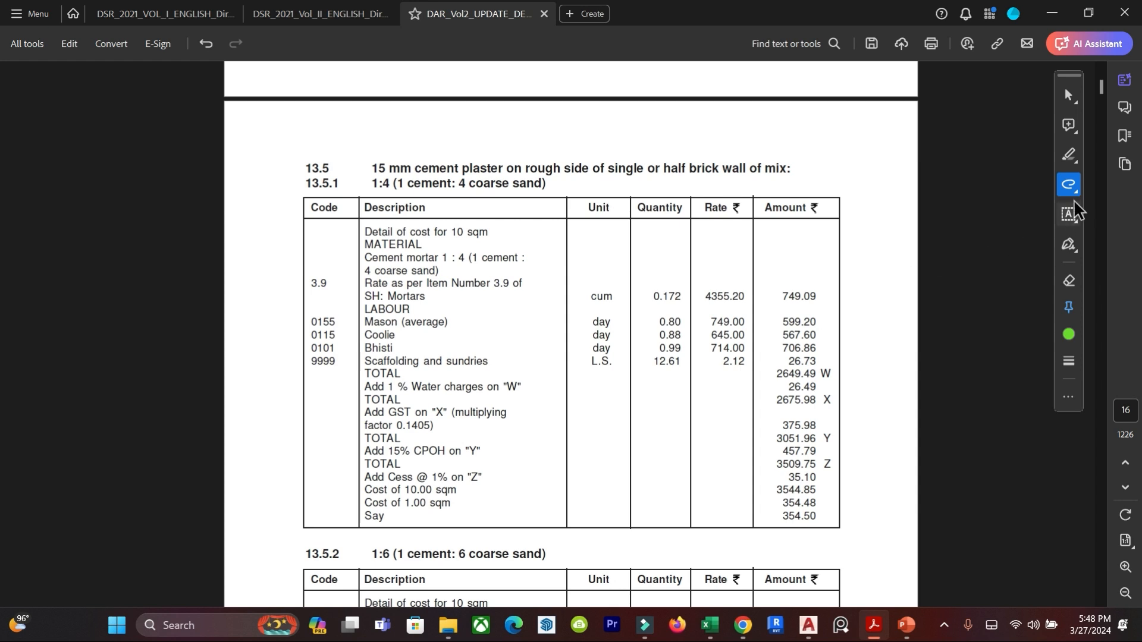
{"action": "mouse_move", "coordinate": [308, 245]}
{"action": "left_mouse_down"}
{"action": "mouse_move", "coordinate": [359, 247]}
{"action": "mouse_move", "coordinate": [351, 255]}
{"action": "left_mouse_up"}
{"action": "mouse_move", "coordinate": [513, 232]}
{"action": "left_mouse_down"}
{"action": "mouse_move", "coordinate": [546, 230]}
{"action": "mouse_move", "coordinate": [539, 243]}
{"action": "left_mouse_up"}
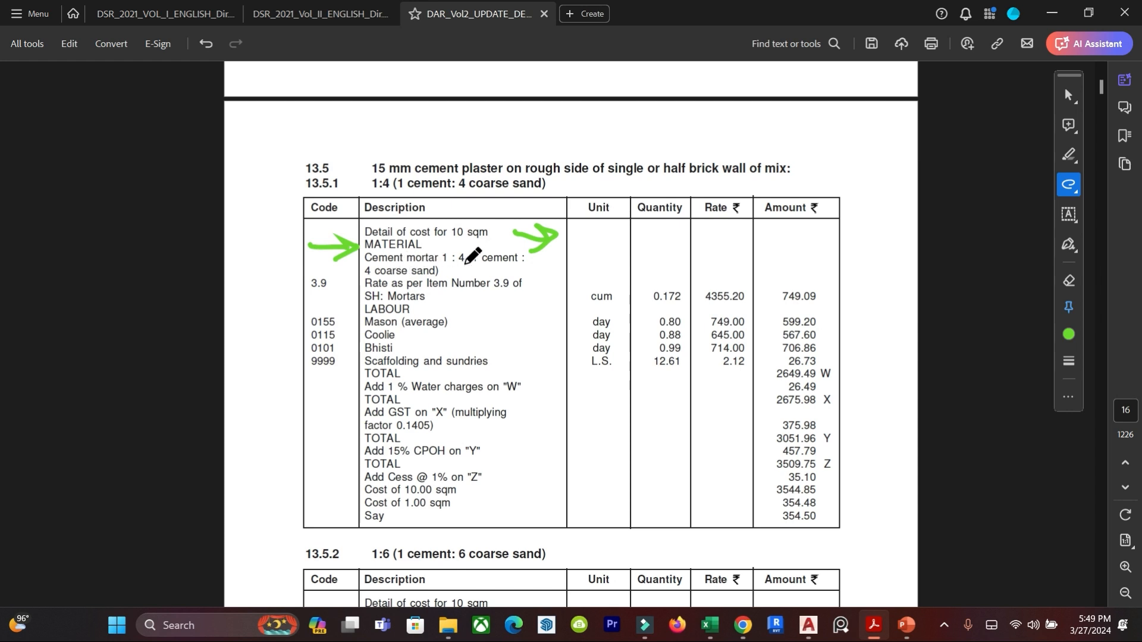
{"action": "left_click_drag", "start_coordinate": [451, 266], "coordinate": [511, 266]}
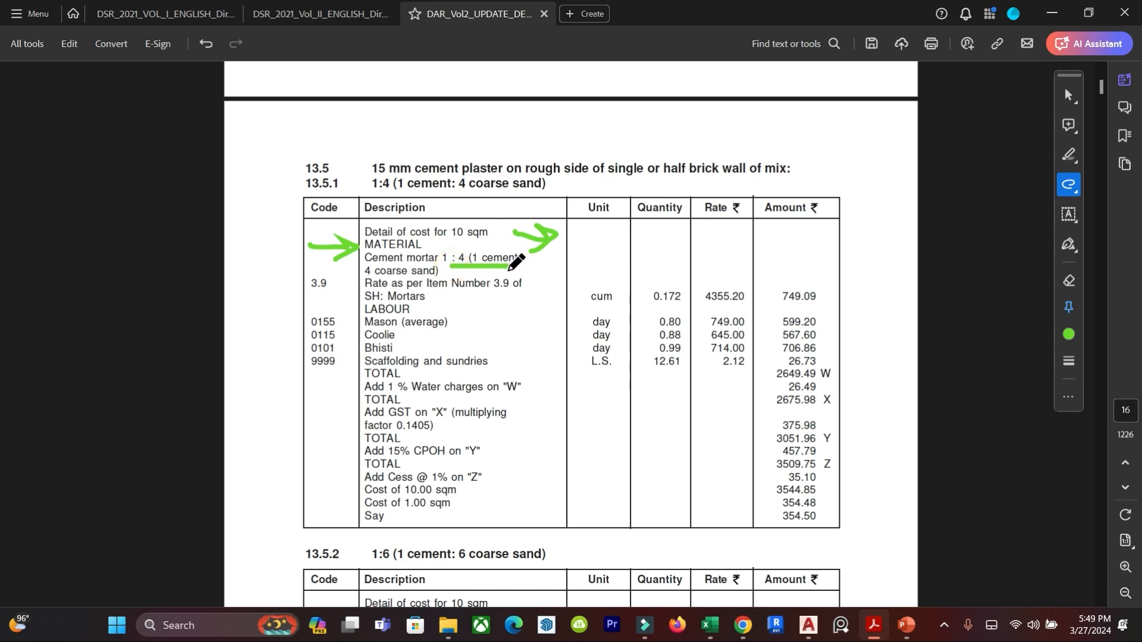
{"action": "mouse_move", "coordinate": [296, 293]}
{"action": "left_mouse_down"}
{"action": "mouse_move", "coordinate": [350, 291]}
{"action": "mouse_move", "coordinate": [344, 299]}
{"action": "left_mouse_up"}
{"action": "mouse_move", "coordinate": [413, 309]}
{"action": "left_mouse_down"}
{"action": "mouse_move", "coordinate": [483, 321]}
{"action": "mouse_move", "coordinate": [397, 338]}
{"action": "mouse_move", "coordinate": [523, 354]}
{"action": "mouse_move", "coordinate": [470, 357]}
{"action": "mouse_move", "coordinate": [539, 384]}
{"action": "mouse_move", "coordinate": [526, 366]}
{"action": "left_mouse_up"}
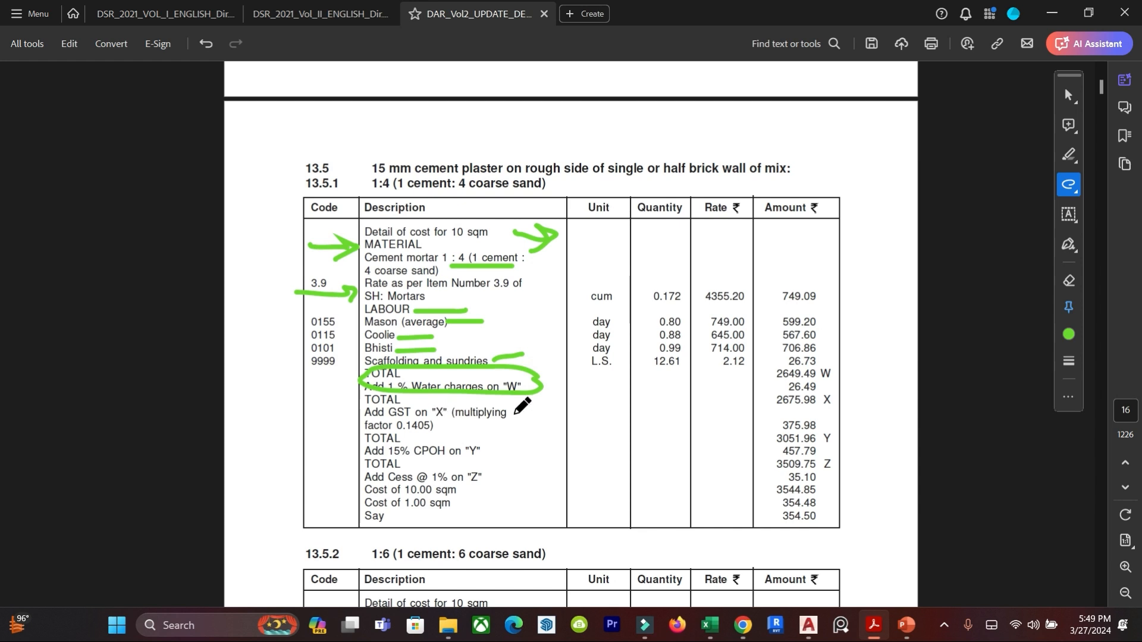
Underline the GST and 15% CPOH lines of item 13.5.1 and circle the W, X, Y and Z totals in green.
{"action": "left_click_drag", "start_coordinate": [509, 414], "coordinate": [572, 410]}
{"action": "left_click_drag", "start_coordinate": [482, 451], "coordinate": [528, 450]}
{"action": "mouse_move", "coordinate": [840, 364]}
{"action": "left_mouse_down"}
{"action": "mouse_move", "coordinate": [820, 363]}
{"action": "mouse_move", "coordinate": [833, 385]}
{"action": "mouse_move", "coordinate": [828, 461]}
{"action": "left_mouse_up"}
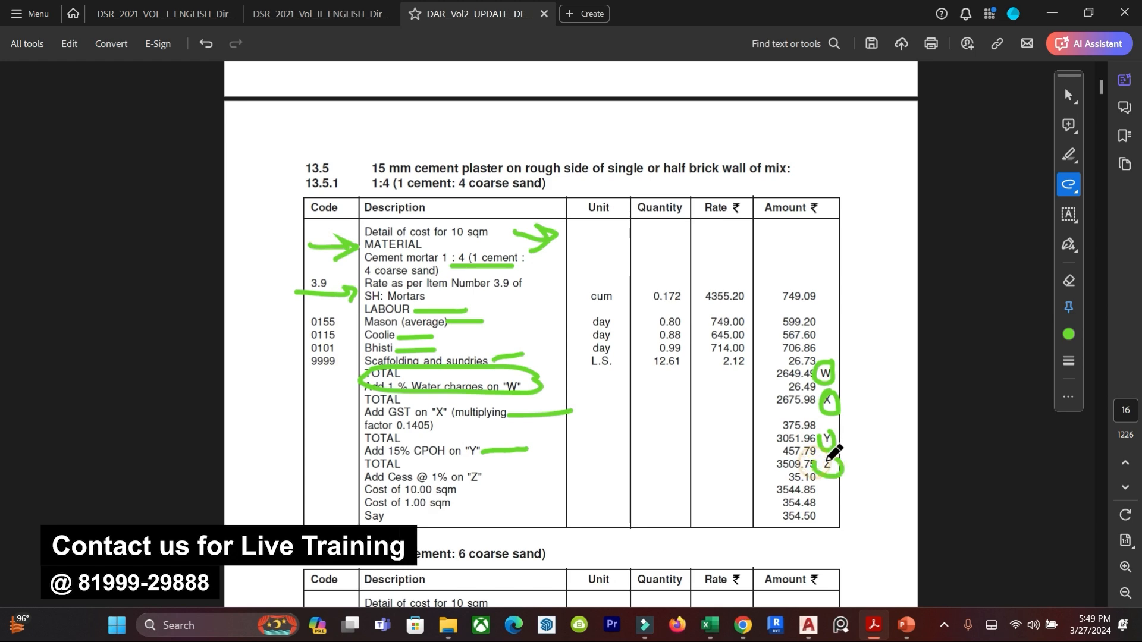
Undo the green freehand marks made on the item 13.5.1 cost table.
{"action": "key", "text": "ctrl+z"}
{"action": "key", "text": "ctrl+z"}
{"action": "key", "text": "ctrl+z"}
{"action": "key", "text": "ctrl+z"}
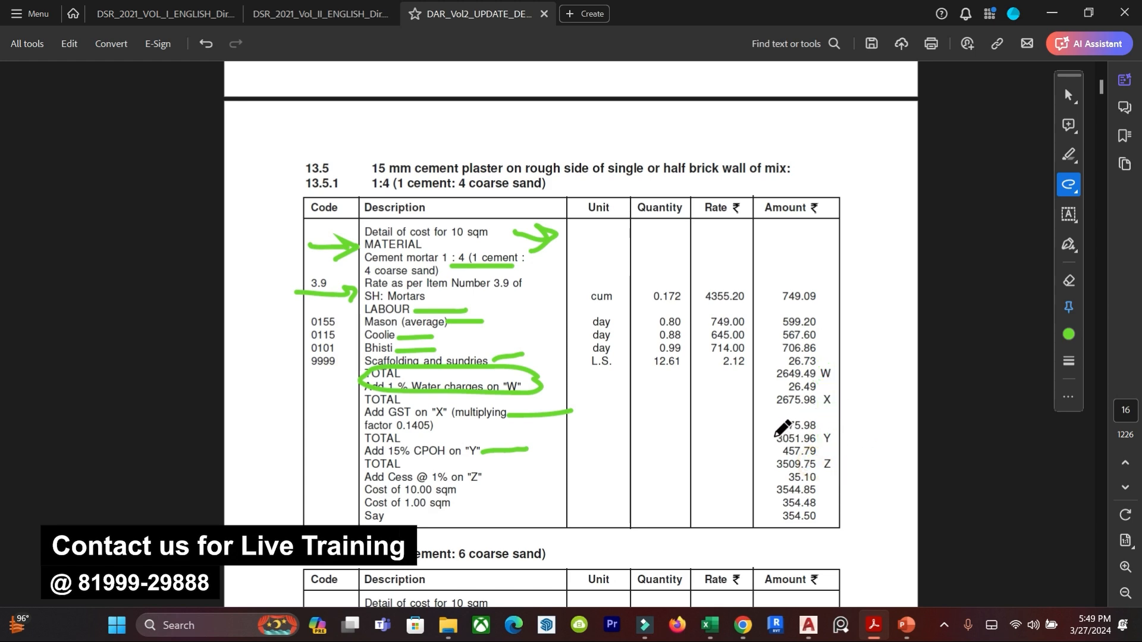
{"action": "key", "text": "ctrl+z"}
{"action": "key", "text": "ctrl+z"}
{"action": "key", "text": "ctrl+z"}
{"action": "key", "text": "ctrl+z"}
{"action": "key", "text": "ctrl+z"}
{"action": "key", "text": "ctrl+z"}
{"action": "key", "text": "ctrl+z"}
{"action": "key", "text": "ctrl+z"}
{"action": "key", "text": "ctrl+z"}
{"action": "key", "text": "ctrl+z"}
{"action": "key", "text": "ctrl+z"}
{"action": "key", "text": "ctrl+z"}
{"action": "key", "text": "ctrl+z"}
{"action": "key", "text": "ctrl+z"}
{"action": "key", "text": "ctrl+z"}
{"action": "key", "text": "ctrl+z"}
{"action": "key", "text": "ctrl+z"}
{"action": "key", "text": "ctrl+z"}
{"action": "key", "text": "ctrl+z"}
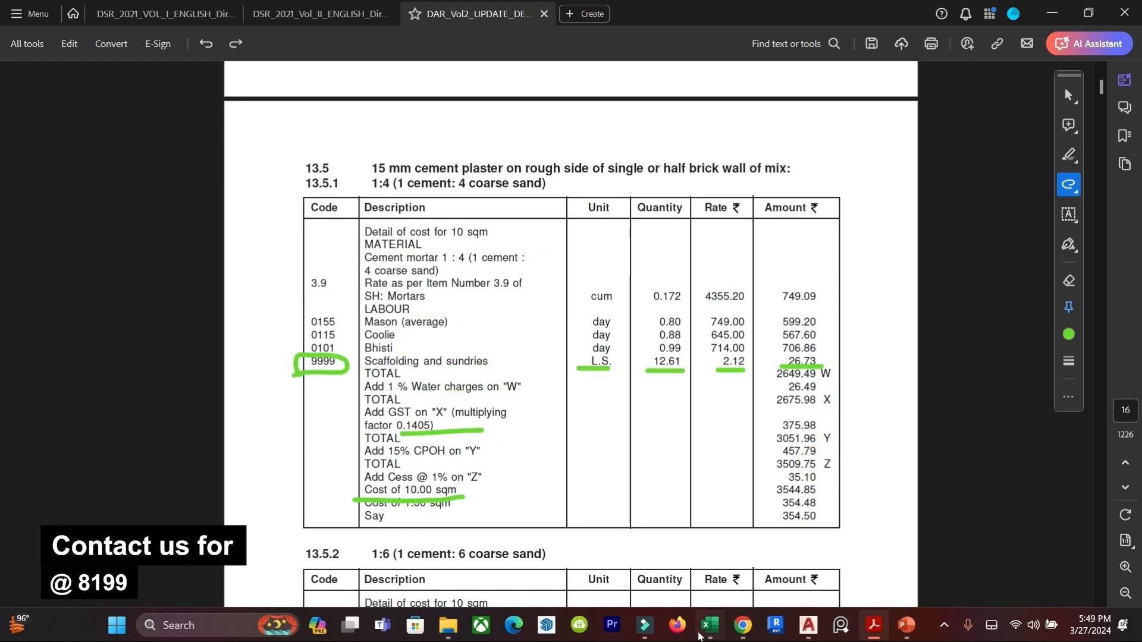
Switch to the brickwork format workbook in Excel and set the wall height on the OUTER PLASTER 15MM sheet to 3.
{"action": "left_click", "coordinate": [708, 625]}
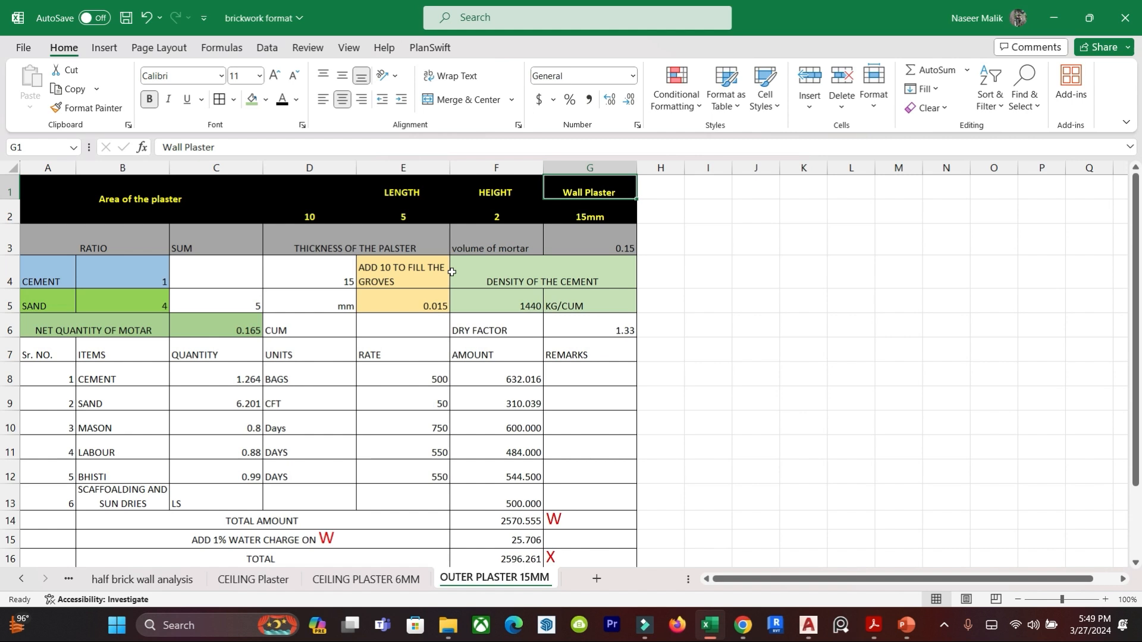
{"action": "left_click", "coordinate": [462, 315]}
{"action": "left_click", "coordinate": [143, 193]}
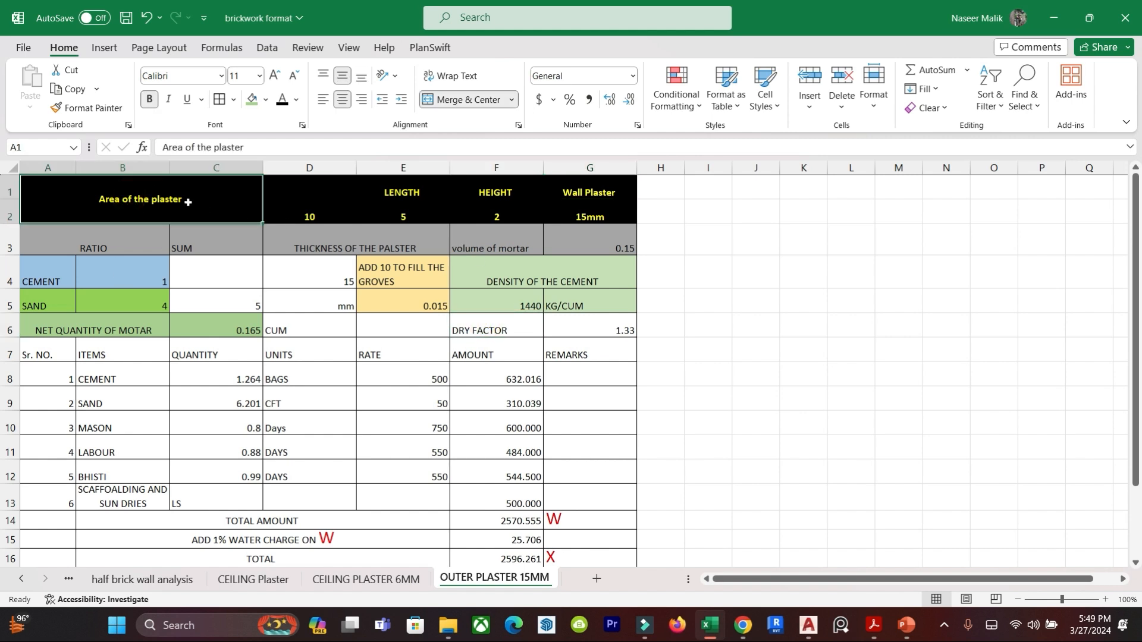
{"action": "left_click", "coordinate": [400, 215]}
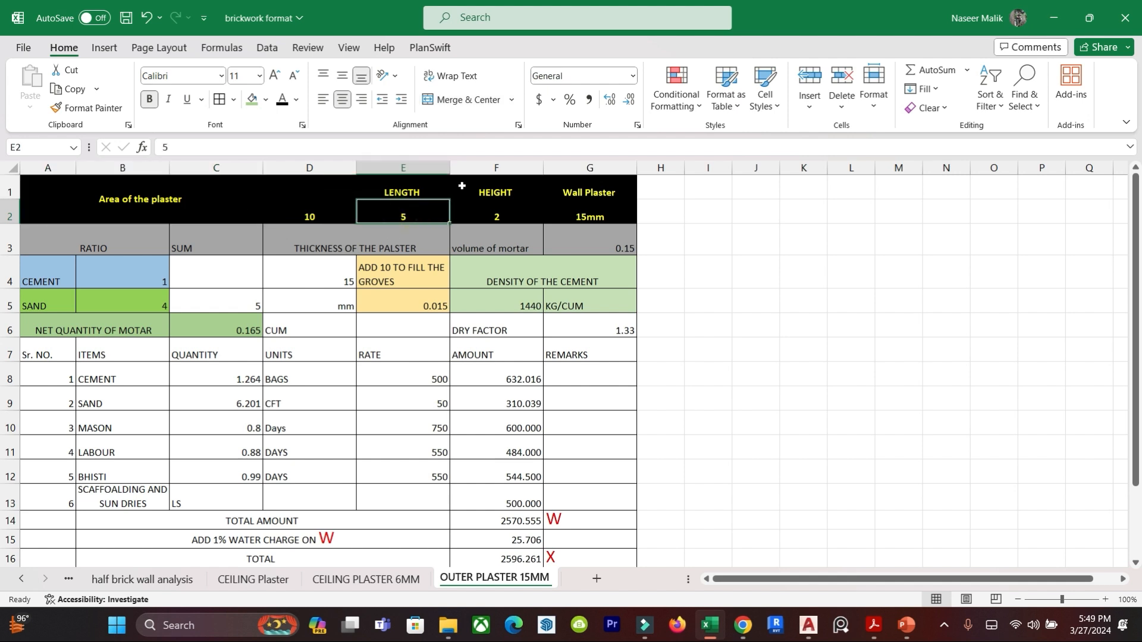
{"action": "left_click", "coordinate": [496, 216]}
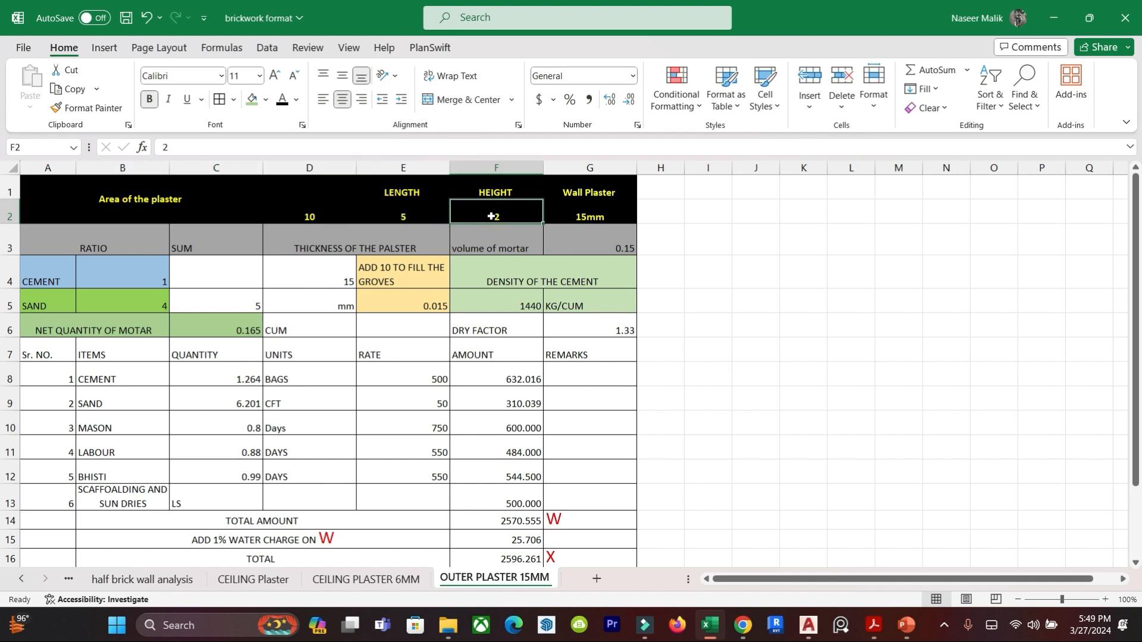
{"action": "type", "text": "3"}
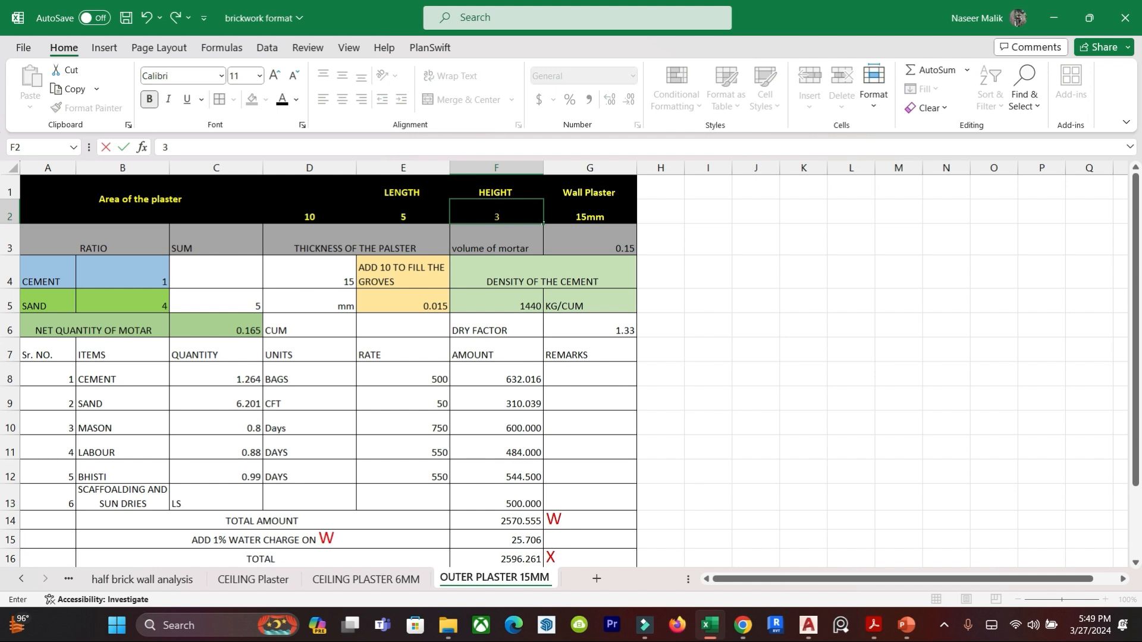
{"action": "key", "text": "Return"}
Enter the plaster area formula =E2*F2 in merged cell D1 to multiply length by height.
{"action": "left_click", "coordinate": [302, 220]}
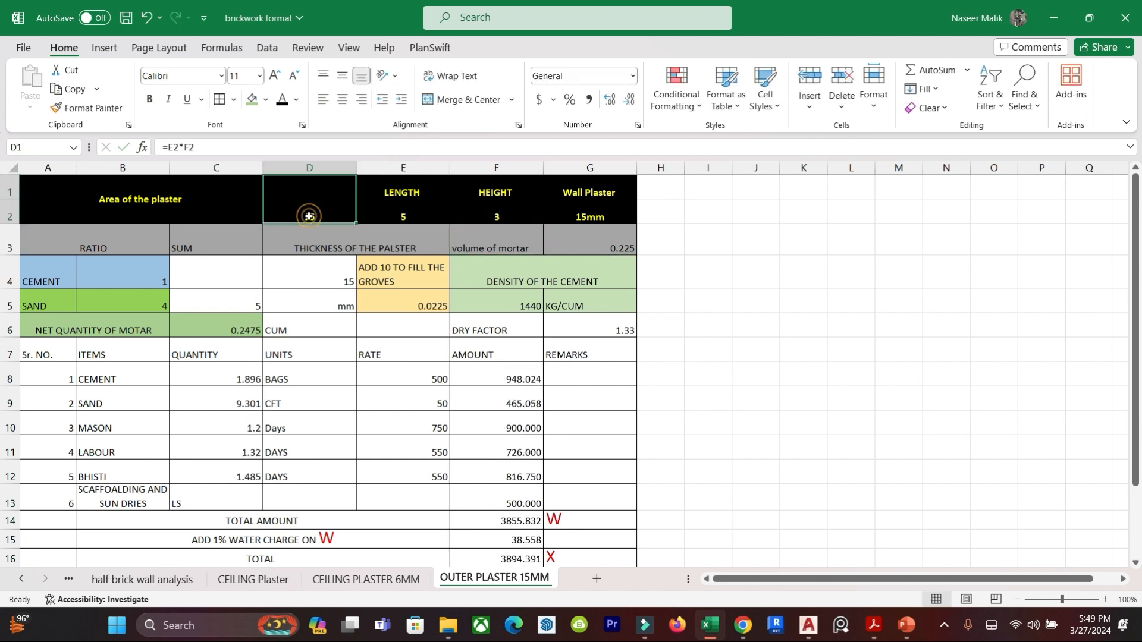
{"action": "type", "text": "="}
{"action": "left_click", "coordinate": [396, 220]}
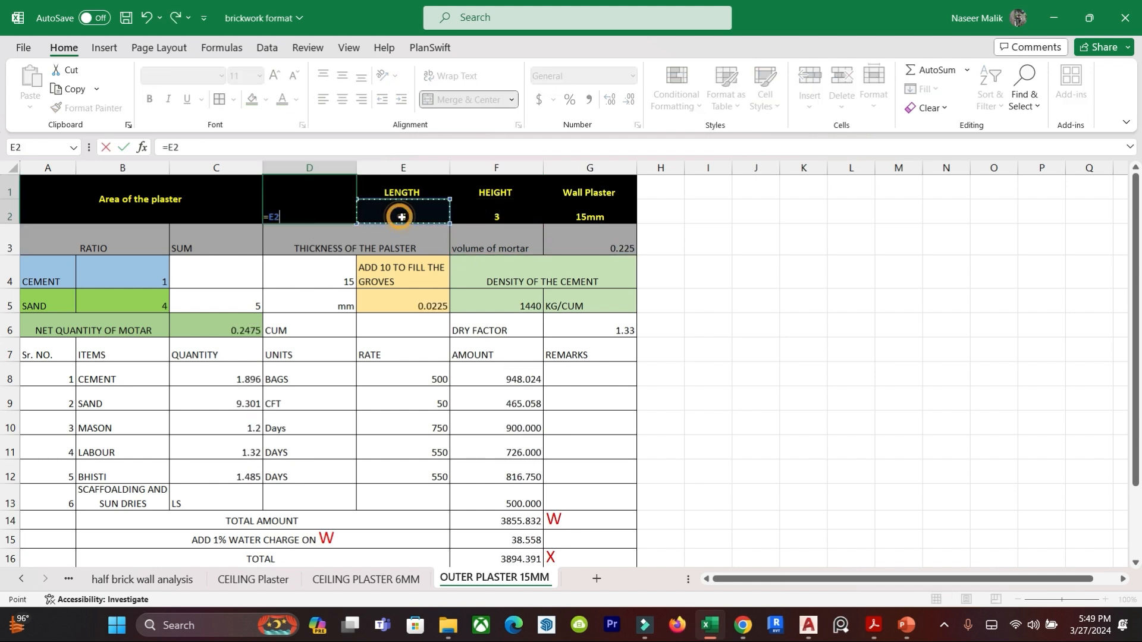
{"action": "type", "text": "*"}
{"action": "left_click", "coordinate": [506, 213]}
{"action": "key", "text": "Return"}
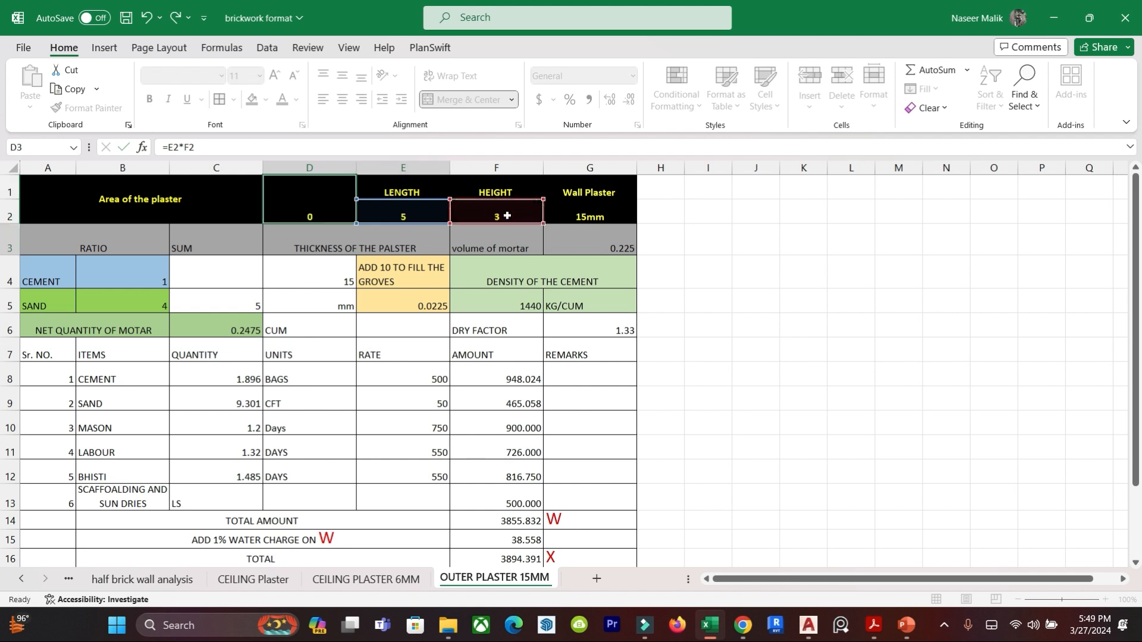
{"action": "left_click", "coordinate": [404, 392]}
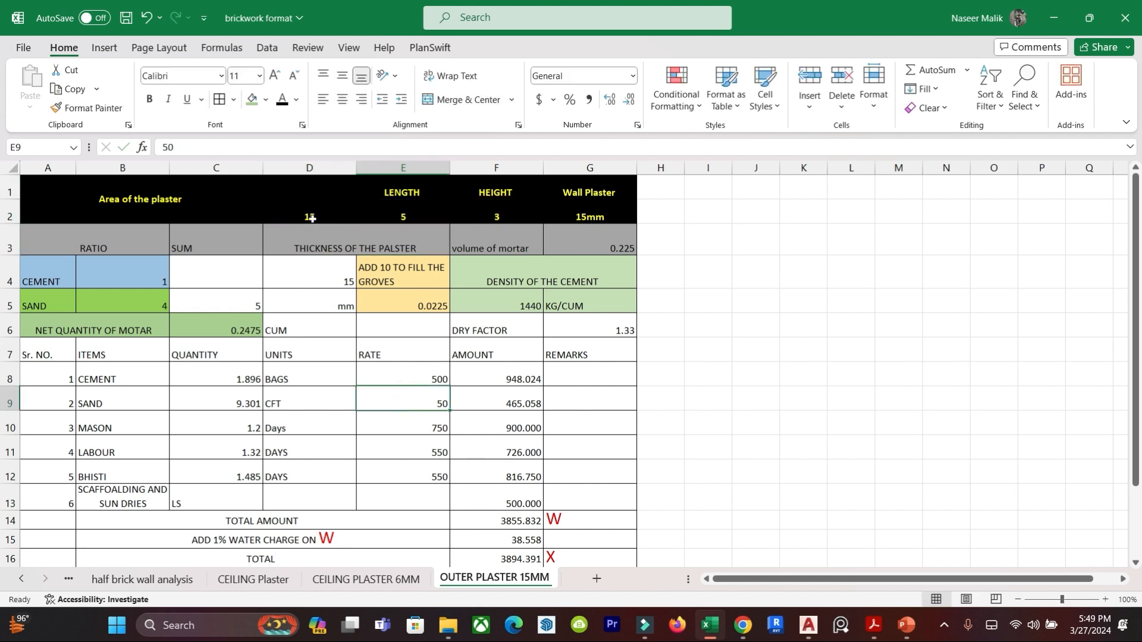
Examine the wall plaster type and thickness cells and the cement and sand ratio values.
{"action": "left_click", "coordinate": [590, 192]}
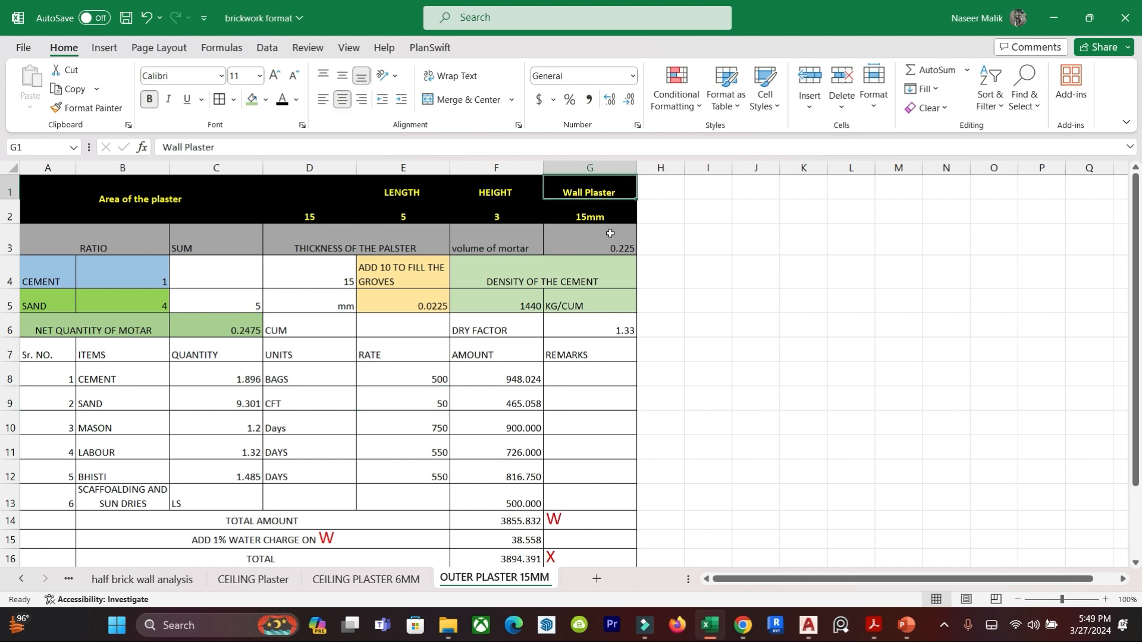
{"action": "left_click", "coordinate": [583, 214]}
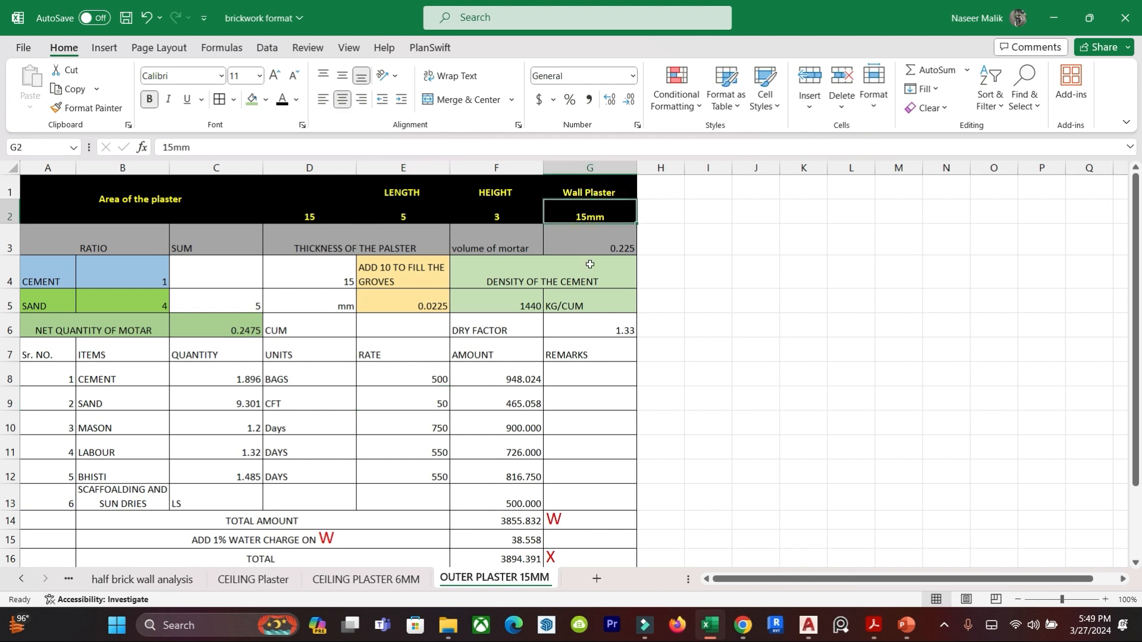
{"action": "left_click", "coordinate": [93, 245]}
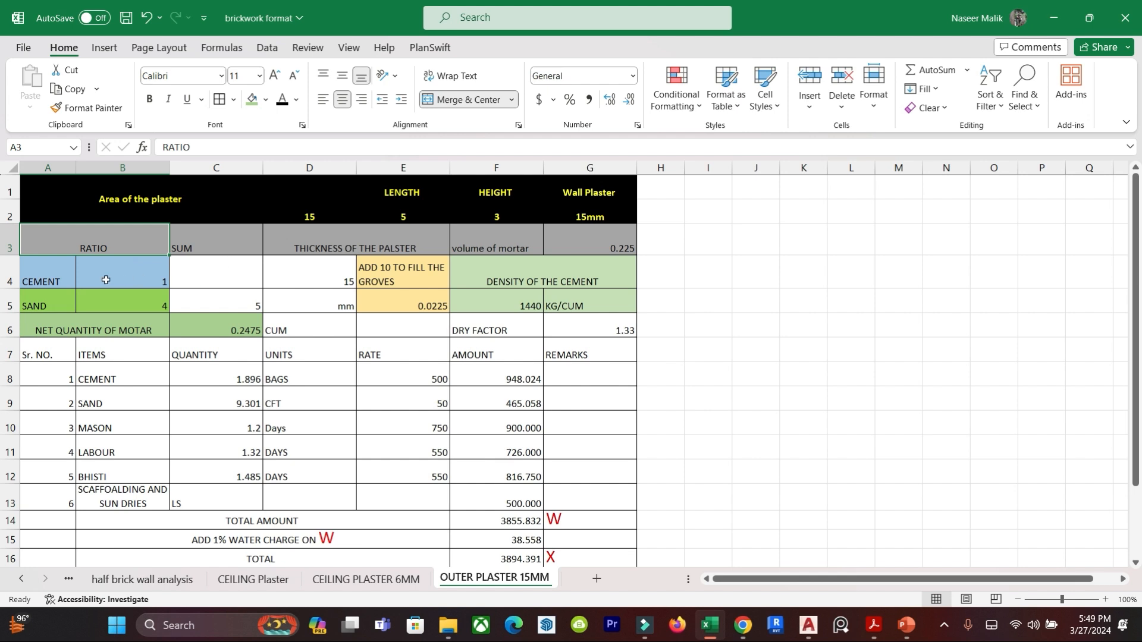
{"action": "left_click", "coordinate": [43, 284]}
{"action": "left_click", "coordinate": [136, 271]}
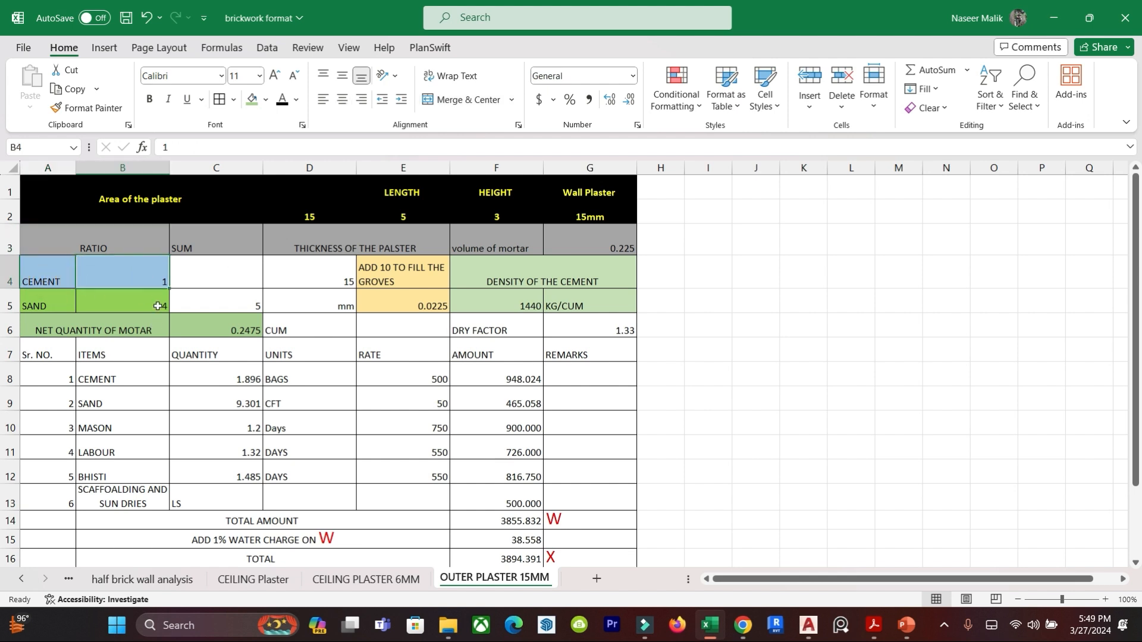
{"action": "left_click", "coordinate": [145, 303]}
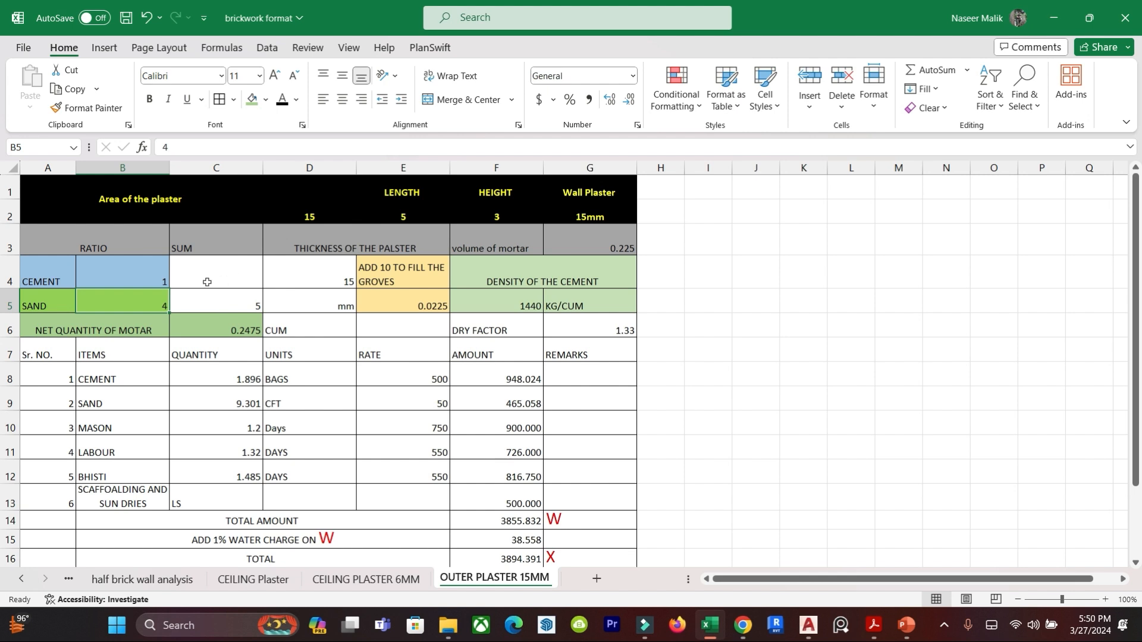
Enter the ratio sum formula =B5+B4 in cell C5 to add the sand and cement parts.
{"action": "left_click", "coordinate": [231, 305]}
{"action": "type", "text": "="}
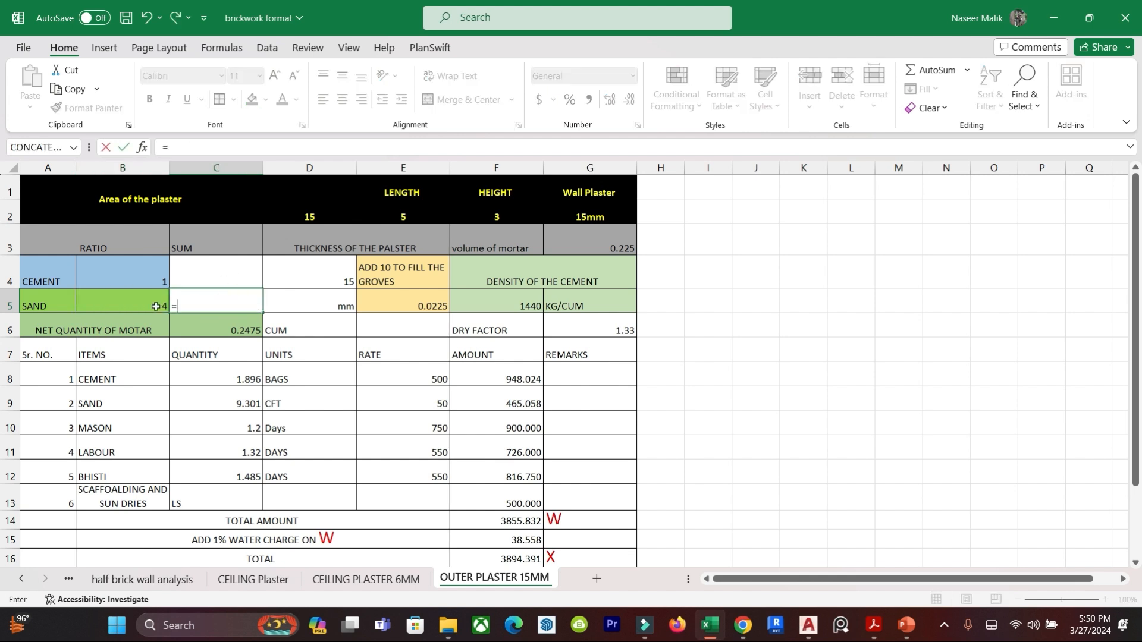
{"action": "left_click", "coordinate": [150, 306]}
{"action": "type", "text": "+"}
{"action": "left_click", "coordinate": [153, 279]}
{"action": "key", "text": "Return"}
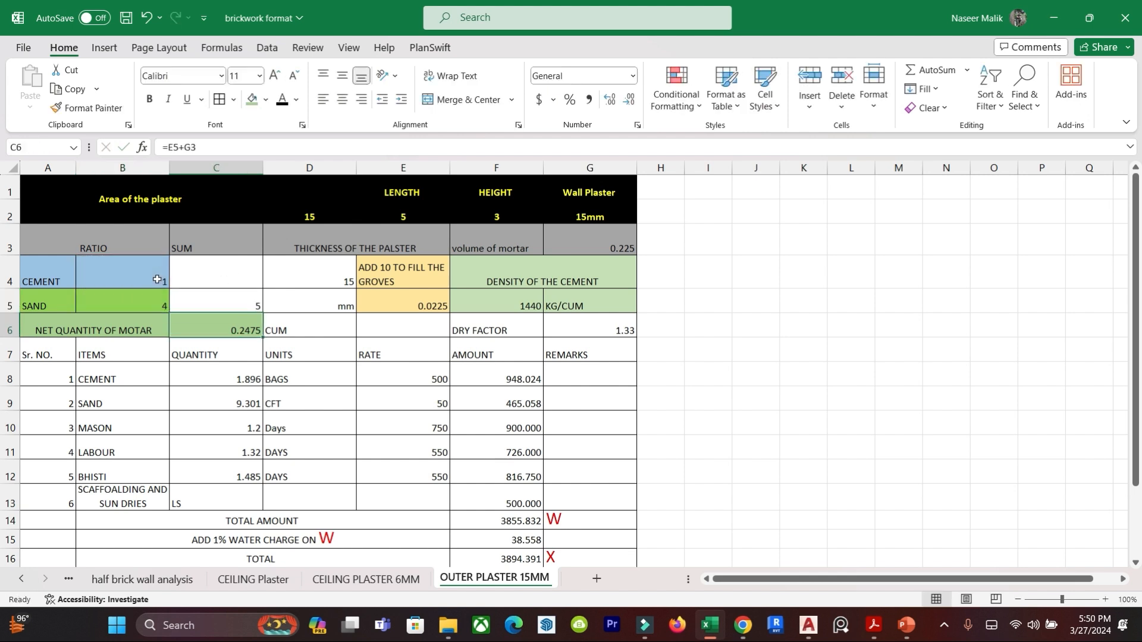
{"action": "left_click", "coordinate": [291, 377]}
{"action": "left_click", "coordinate": [240, 308]}
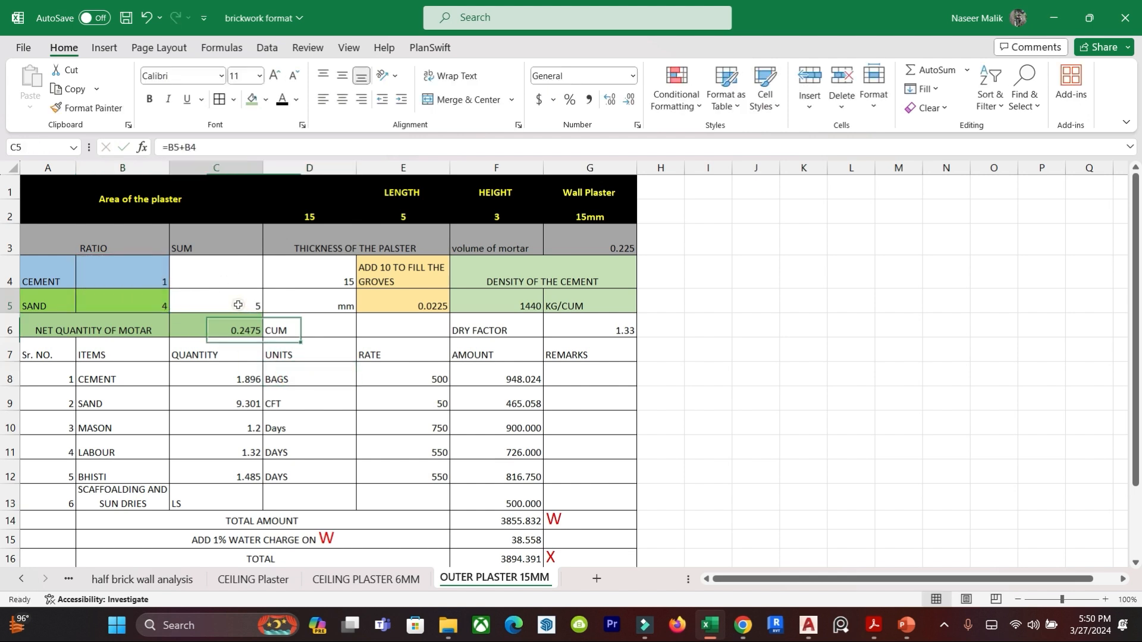
Enter the mortar volume formula =D1*D4/1000 in cell G3 to multiply plaster area by thickness in metres.
{"action": "left_click", "coordinate": [333, 283]}
{"action": "left_click", "coordinate": [393, 344]}
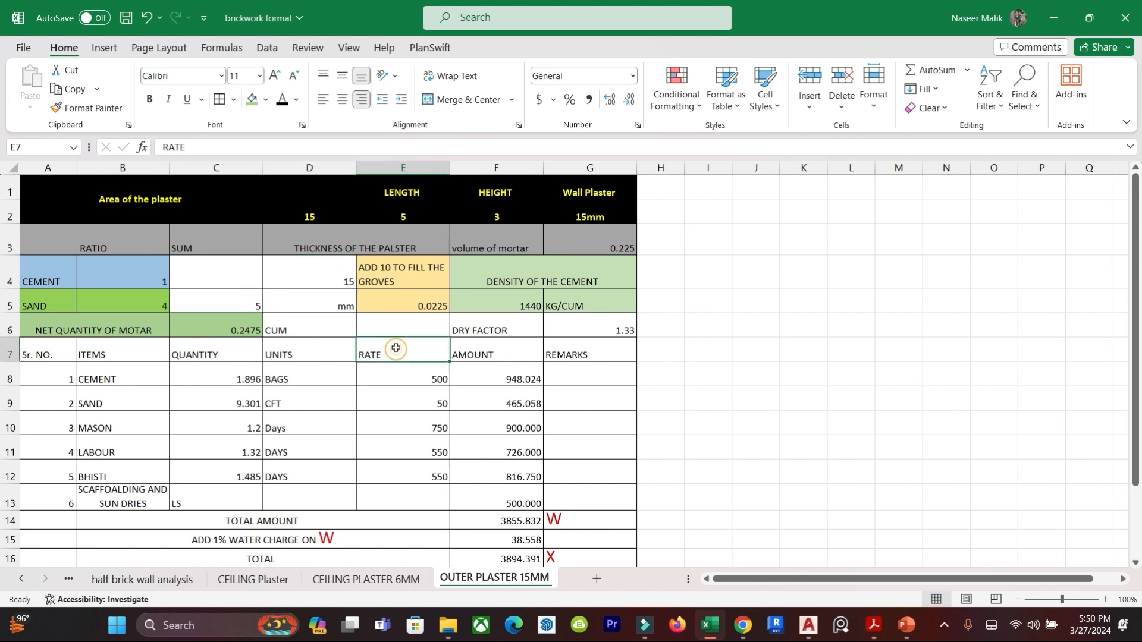
{"action": "left_click", "coordinate": [389, 279]}
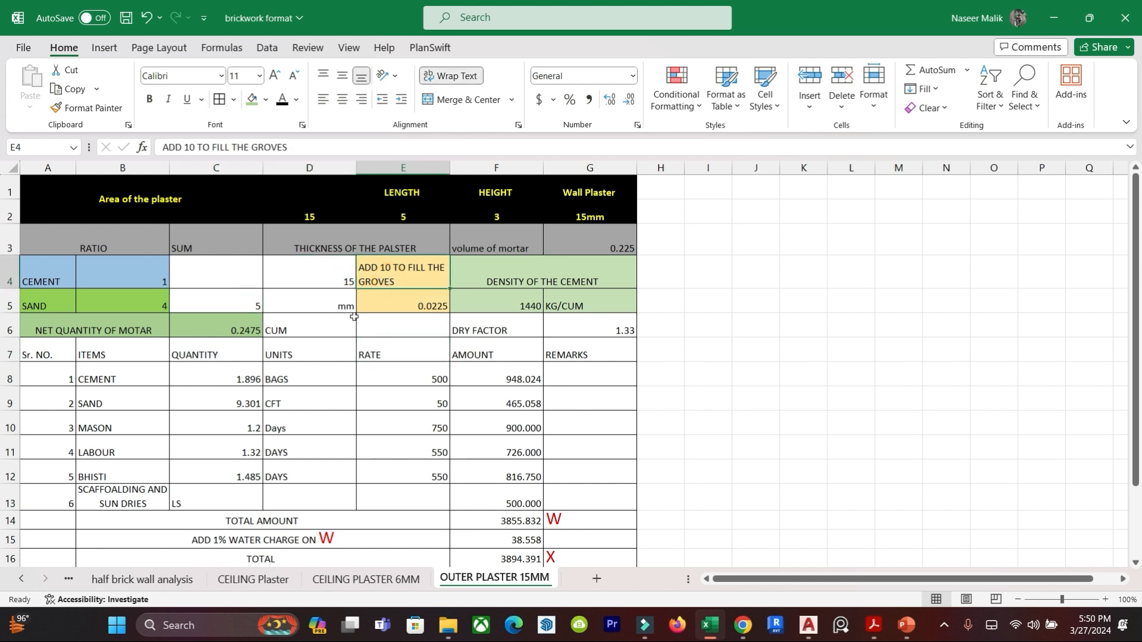
{"action": "left_click", "coordinate": [492, 240]}
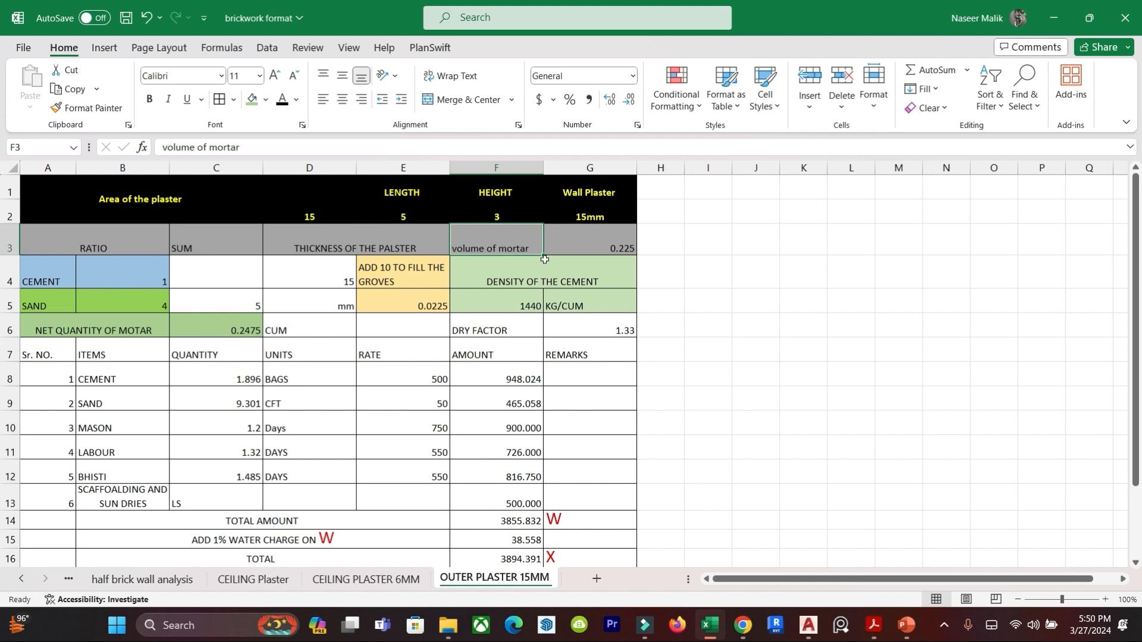
{"action": "left_click", "coordinate": [594, 242]}
{"action": "type", "text": "="}
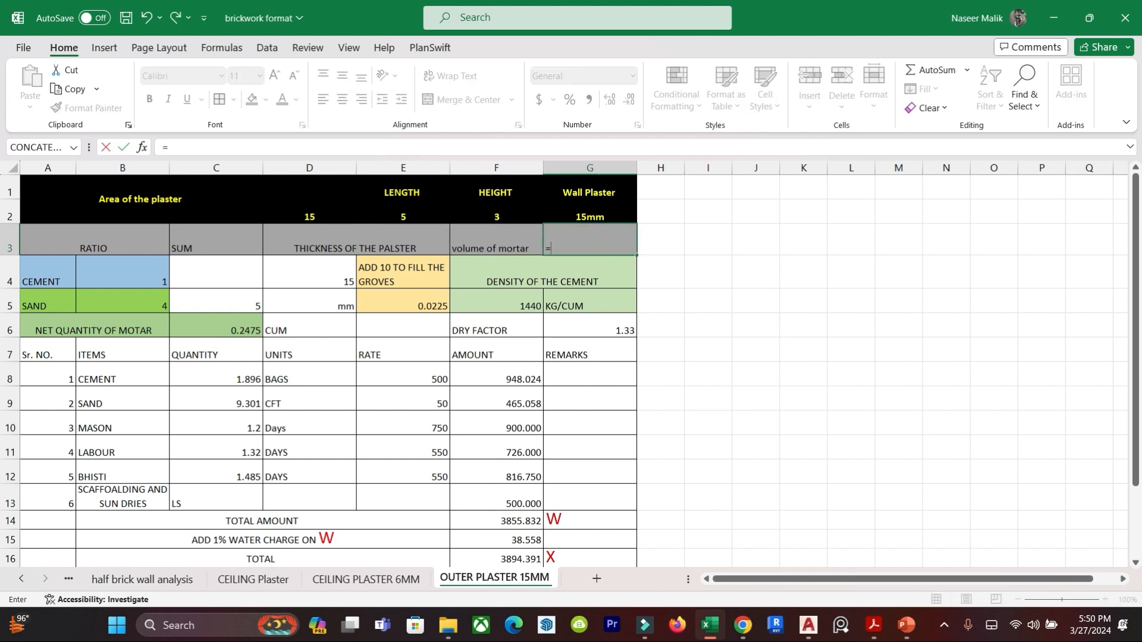
{"action": "left_click", "coordinate": [300, 217]}
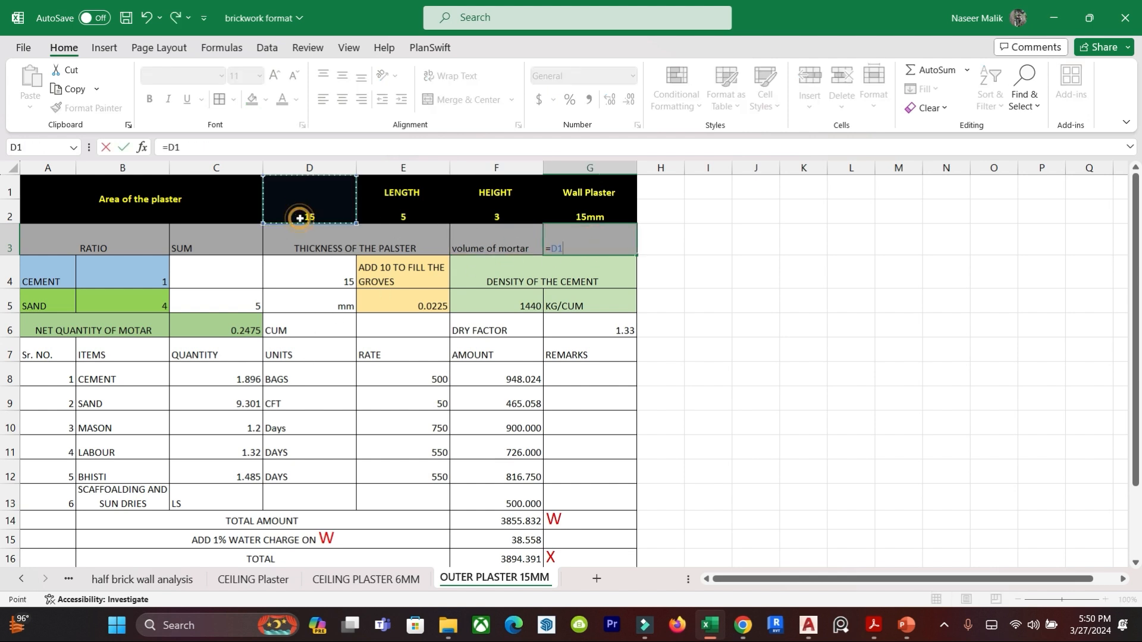
{"action": "type", "text": "*"}
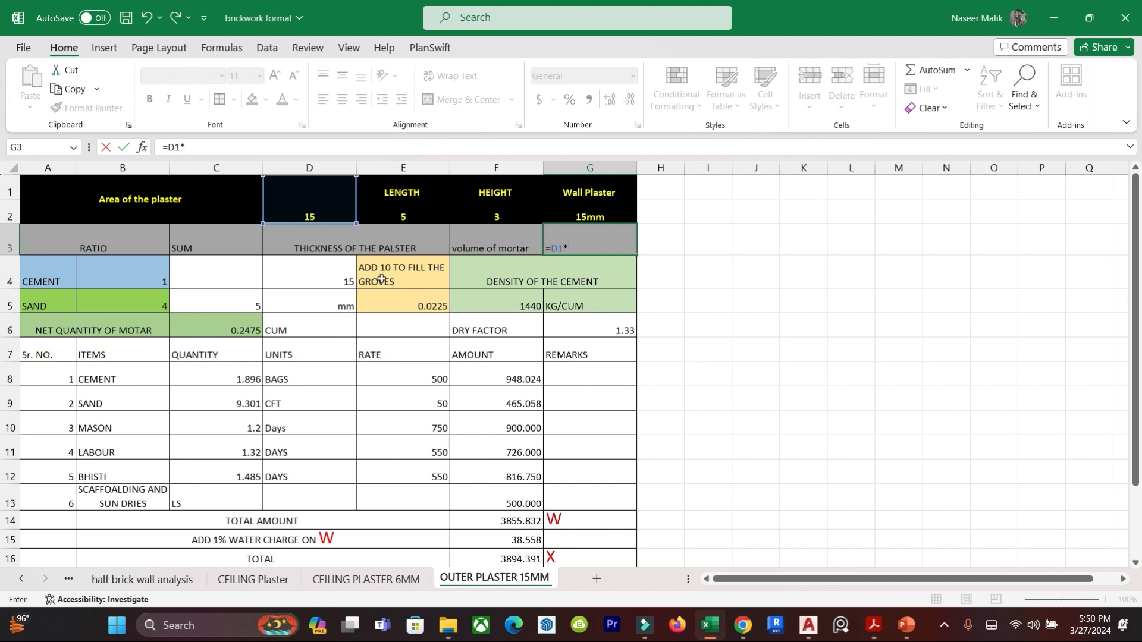
{"action": "left_click", "coordinate": [340, 271]}
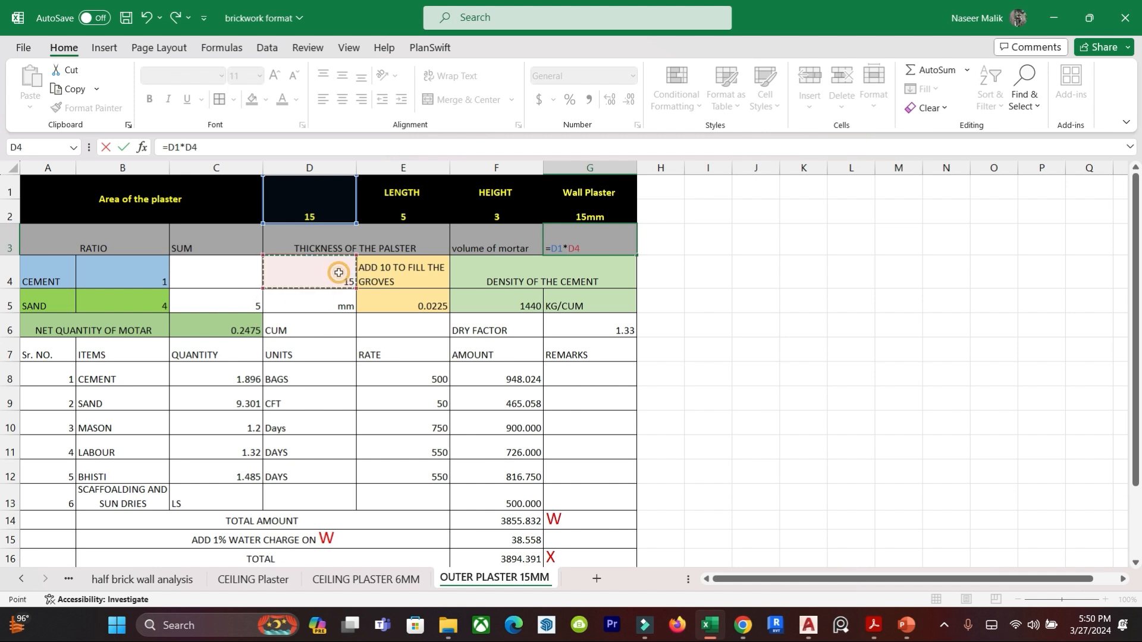
{"action": "type", "text": "/100"}
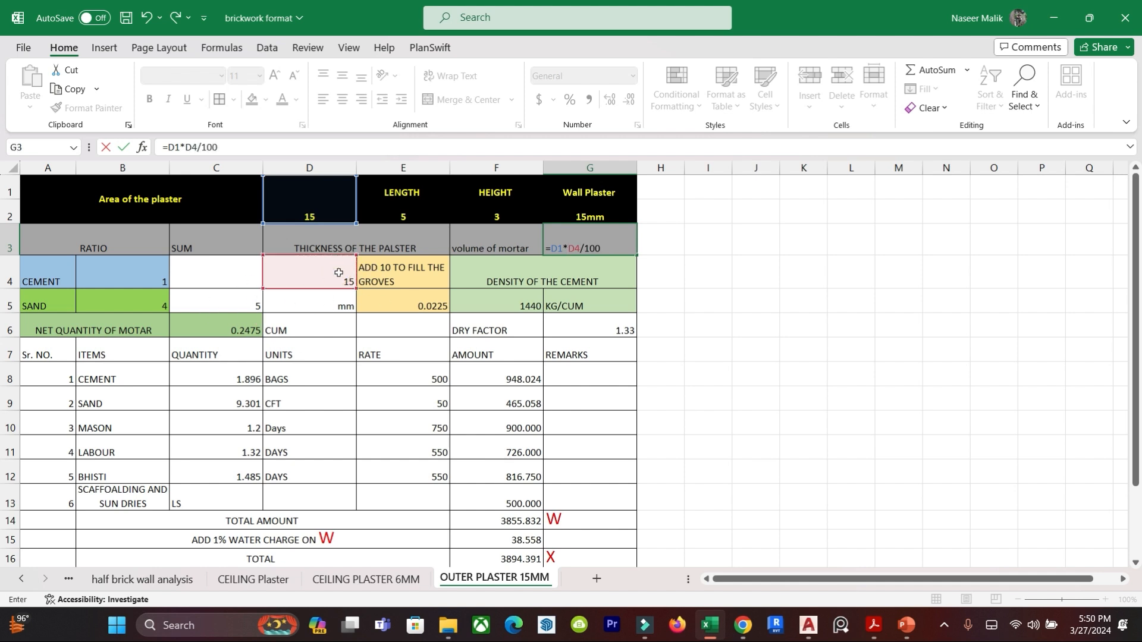
{"action": "type", "text": "0"}
{"action": "key", "text": "Return"}
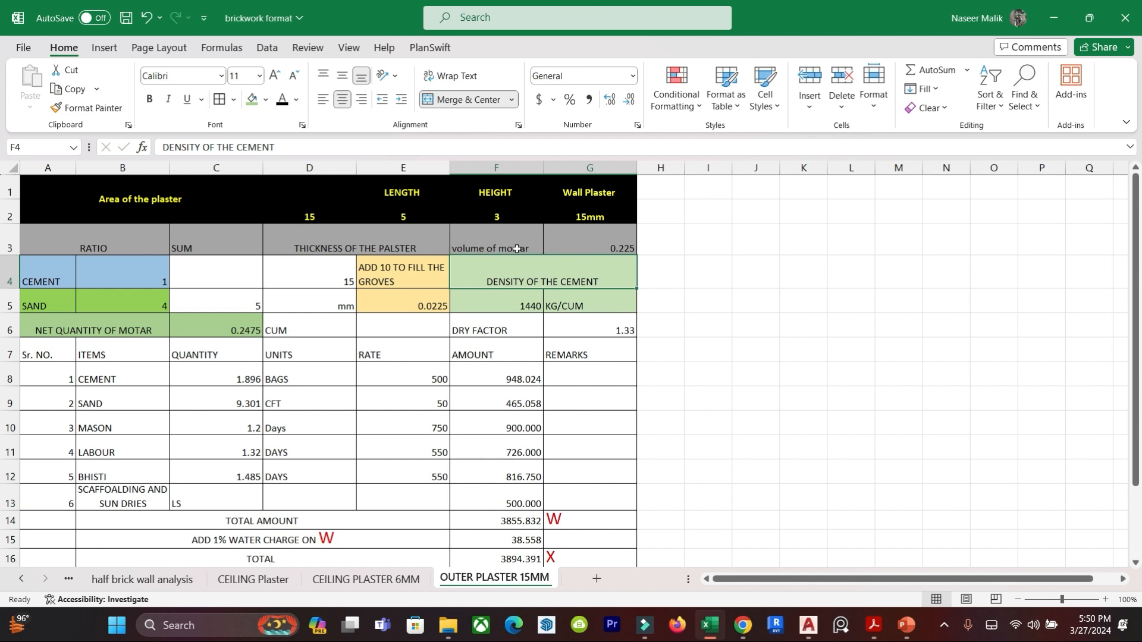
{"action": "left_click", "coordinate": [479, 354]}
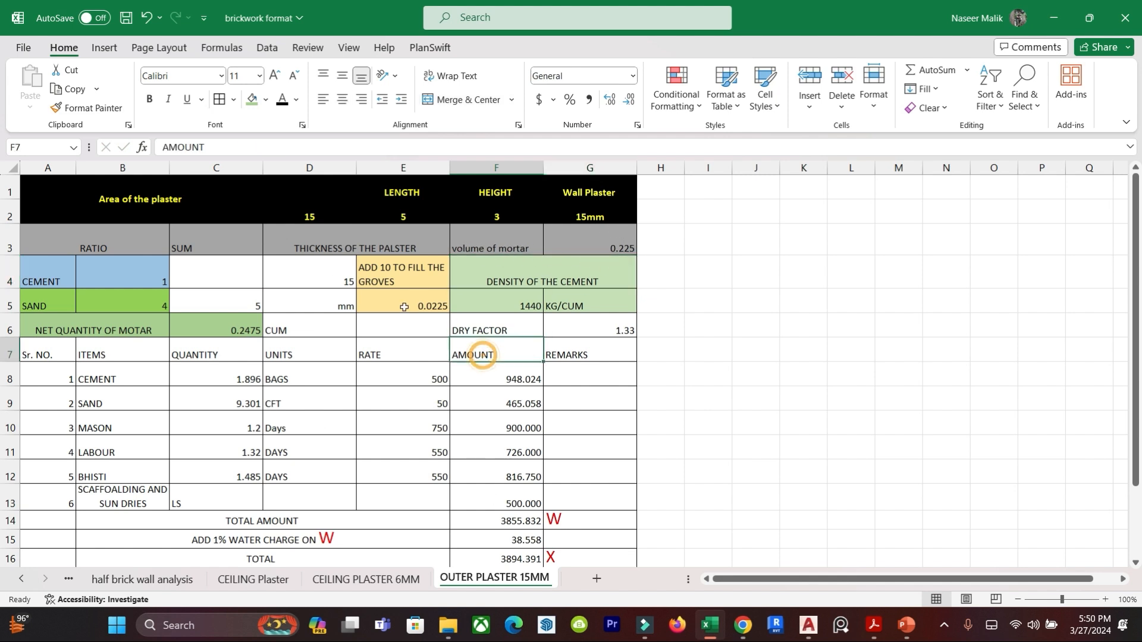
Change the label in cell E4 to ADD 10% TO FILL THE GROVES.
{"action": "double_click", "coordinate": [396, 270]}
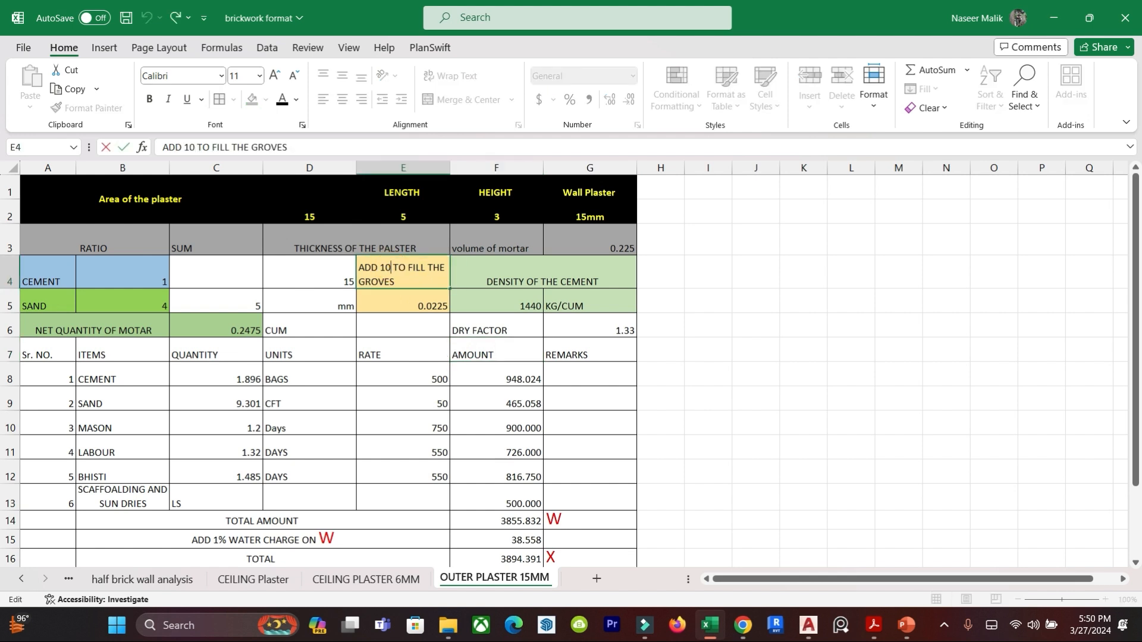
{"action": "type", "text": "%"}
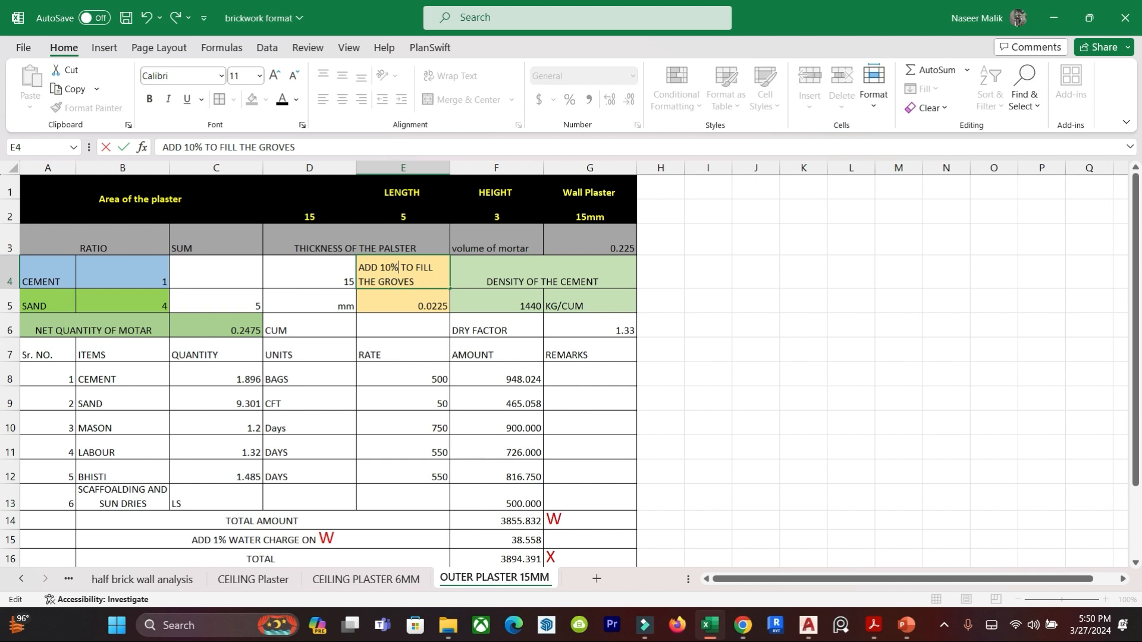
{"action": "left_click", "coordinate": [760, 344]}
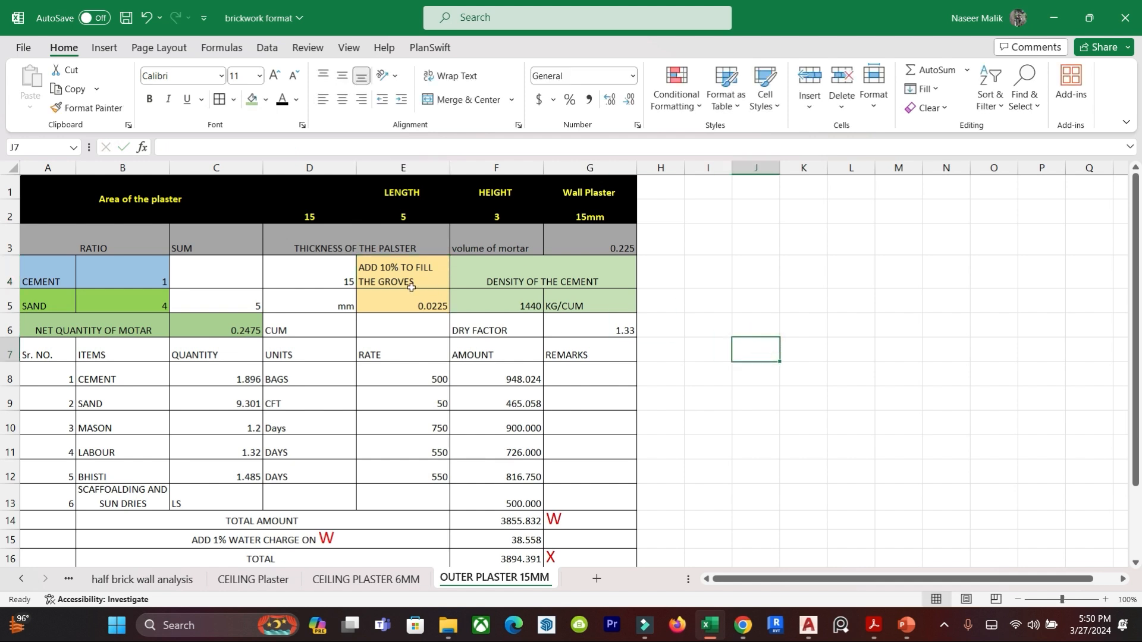
{"action": "key", "text": "Down"}
{"action": "key", "text": "Left"}
Enter the groove-filling allowance formula =10%*G3 in cell E5.
{"action": "left_click", "coordinate": [415, 304]}
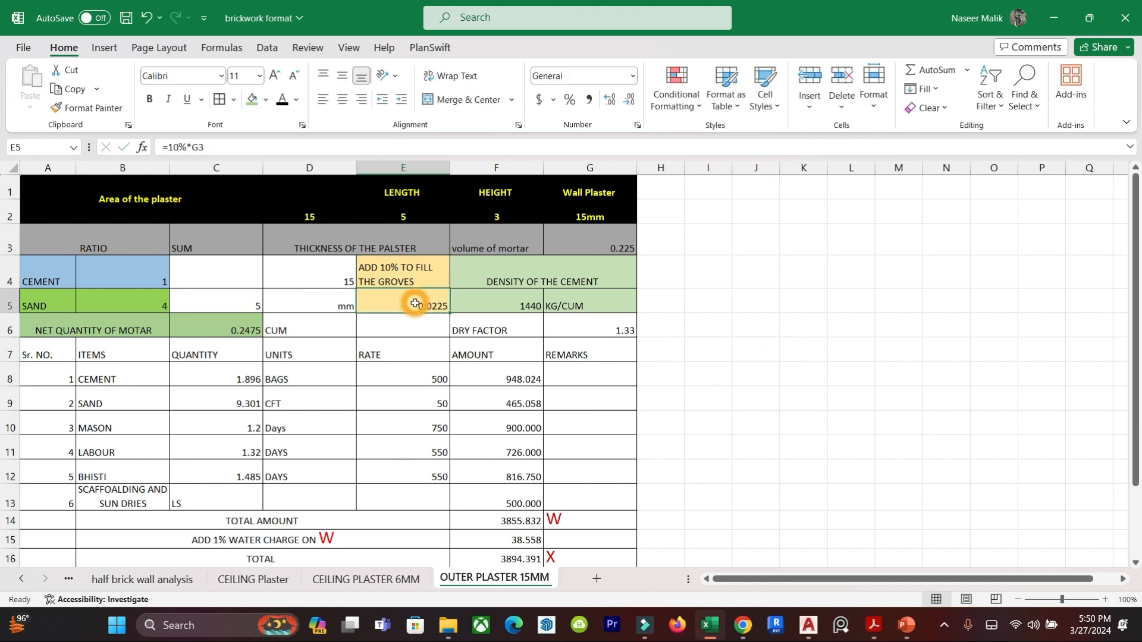
{"action": "type", "text": "="}
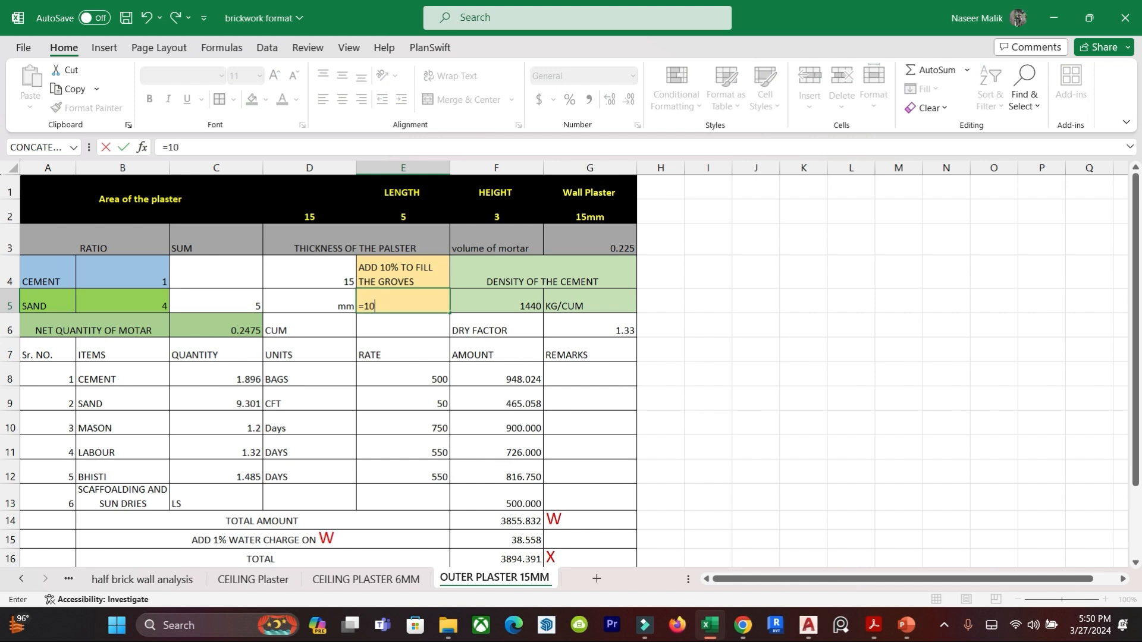
{"action": "type", "text": "10%*"}
{"action": "left_click", "coordinate": [604, 242]}
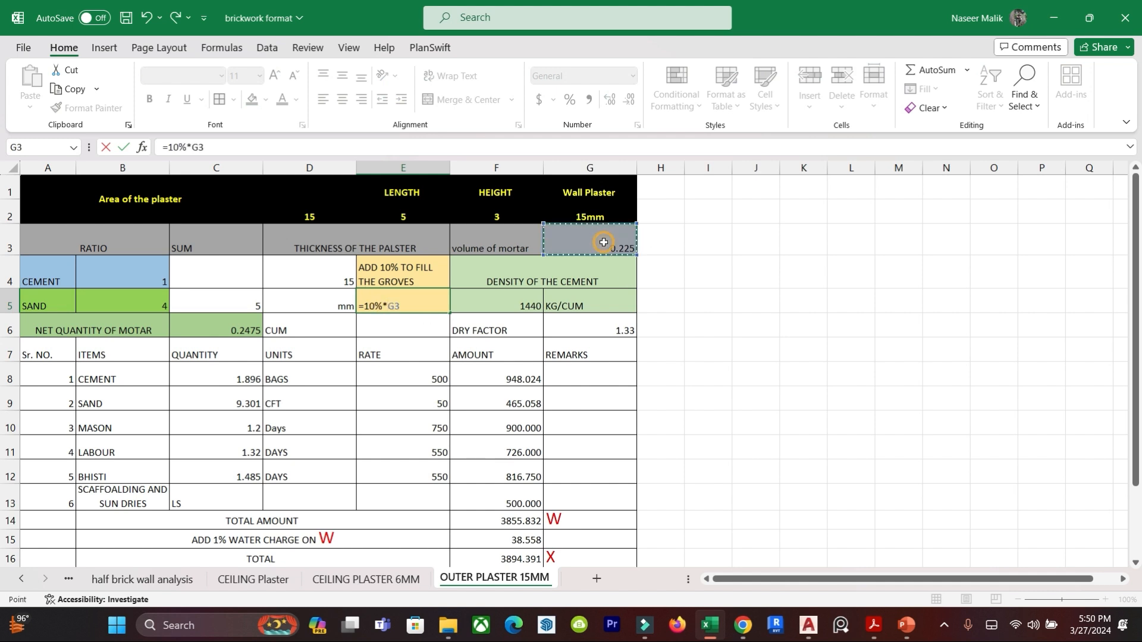
{"action": "key", "text": "Return"}
{"action": "left_click", "coordinate": [886, 471]}
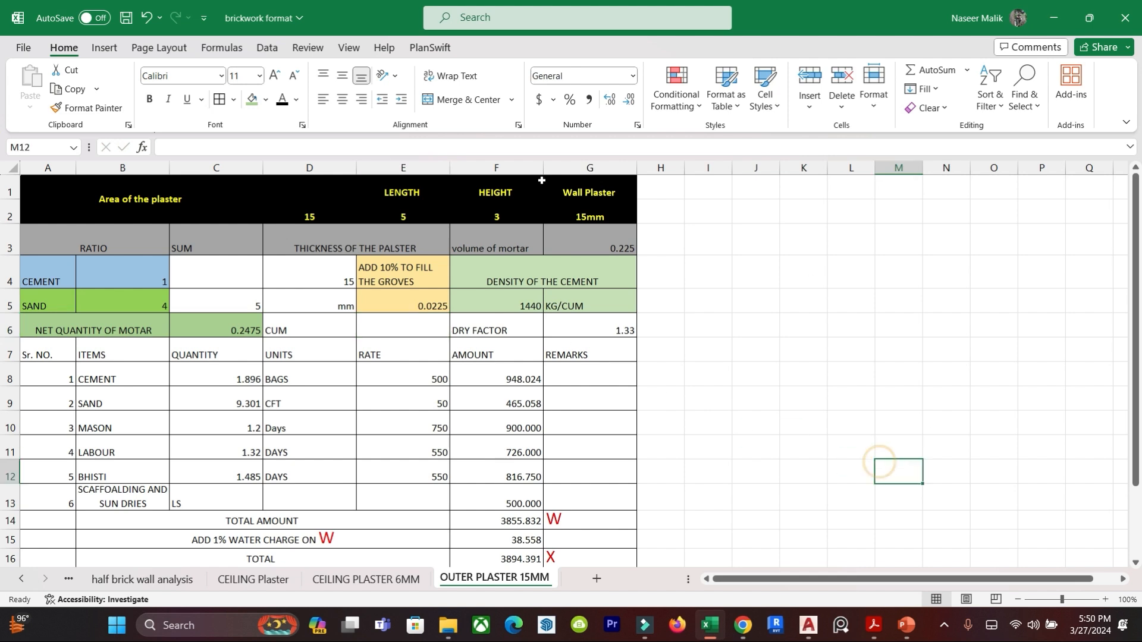
Enter the net mortar quantity formula =G3+E5 in cell C6 to add the groove allowance to the mortar volume.
{"action": "left_click", "coordinate": [228, 323]}
{"action": "type", "text": "="}
{"action": "left_click", "coordinate": [606, 249]}
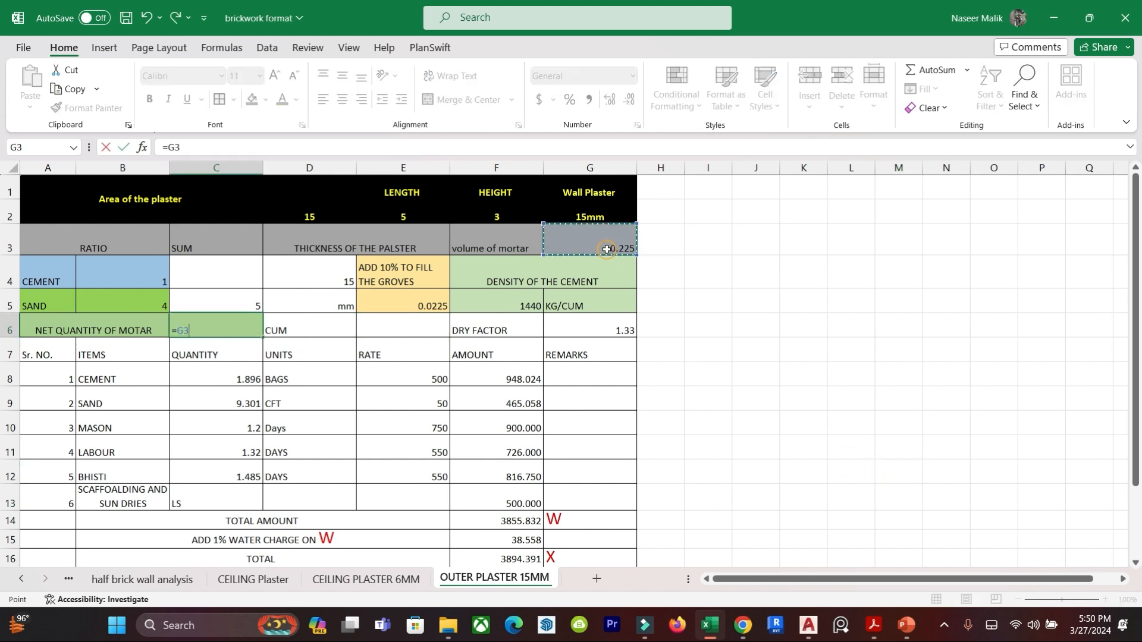
{"action": "type", "text": "+"}
{"action": "left_click", "coordinate": [392, 308]}
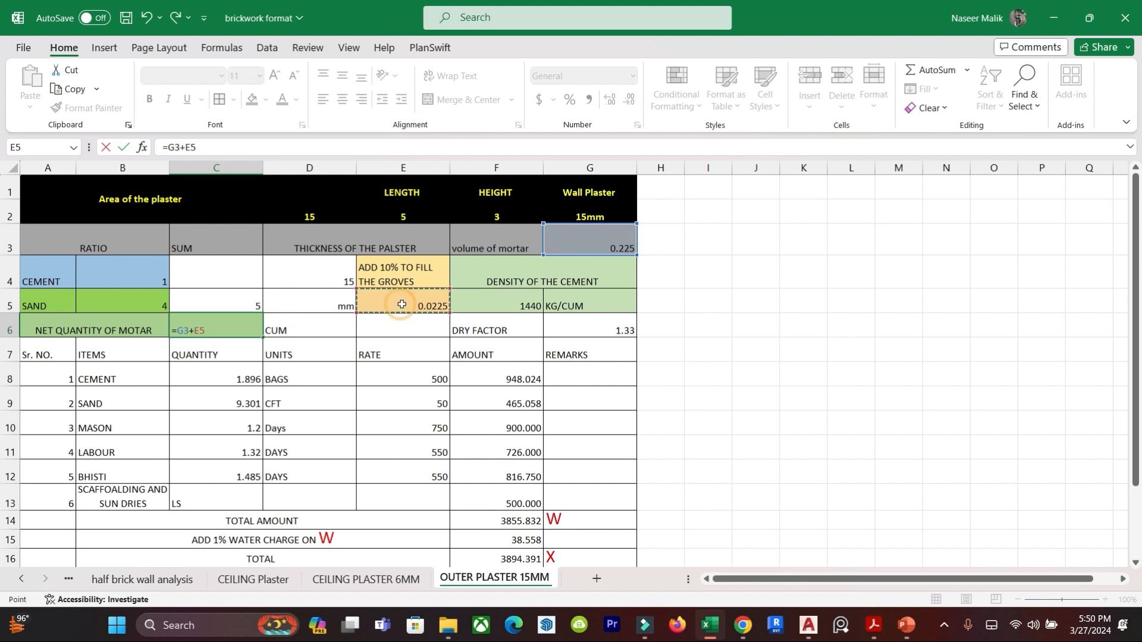
{"action": "key", "text": "Return"}
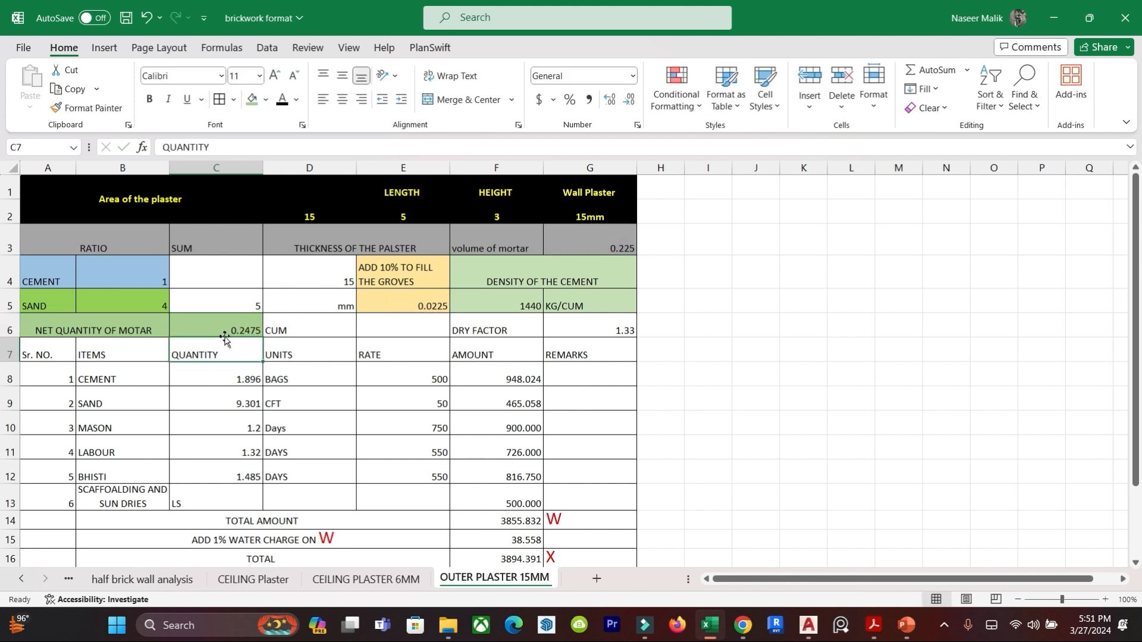
{"action": "left_click", "coordinate": [517, 407]}
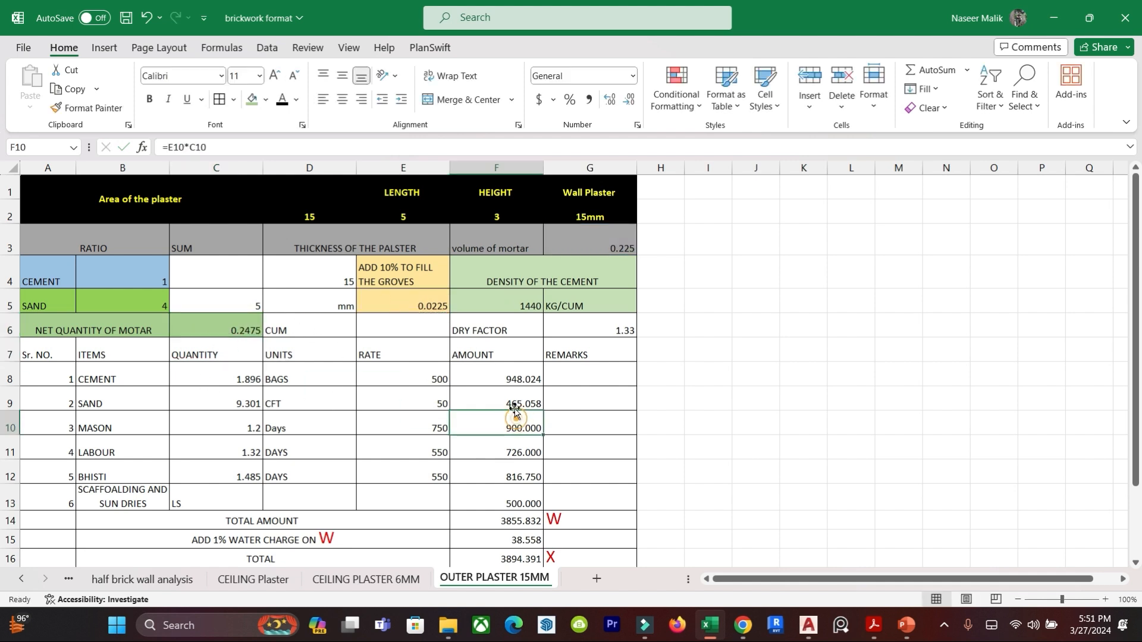
Examine the cement density and dry factor cells and the column headings of the item table.
{"action": "left_click", "coordinate": [538, 279]}
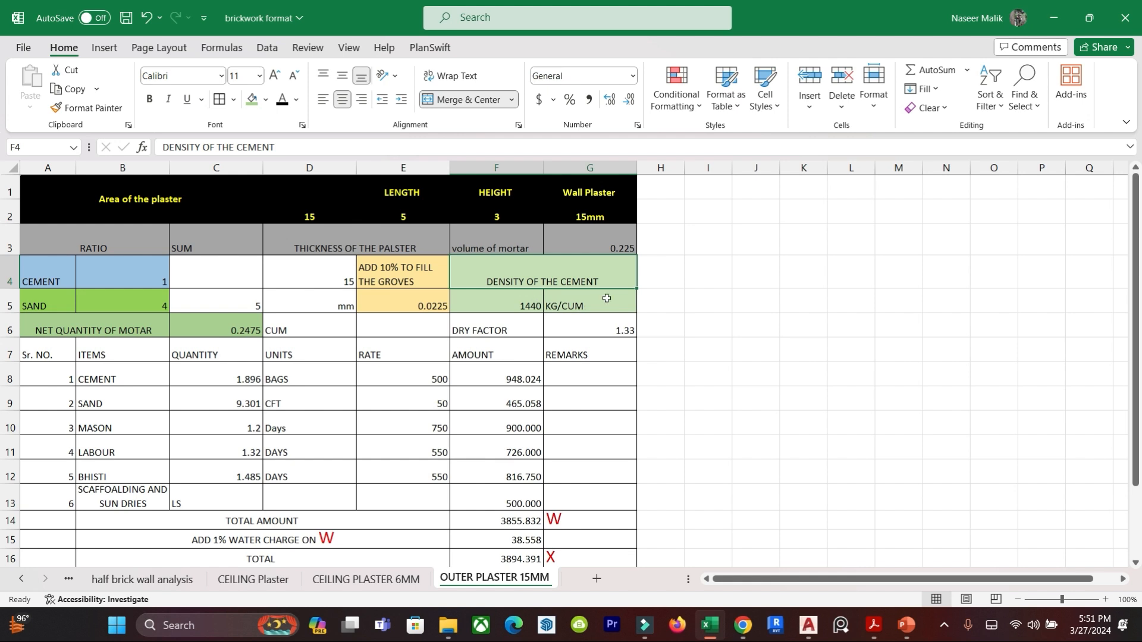
{"action": "left_click", "coordinate": [562, 303]}
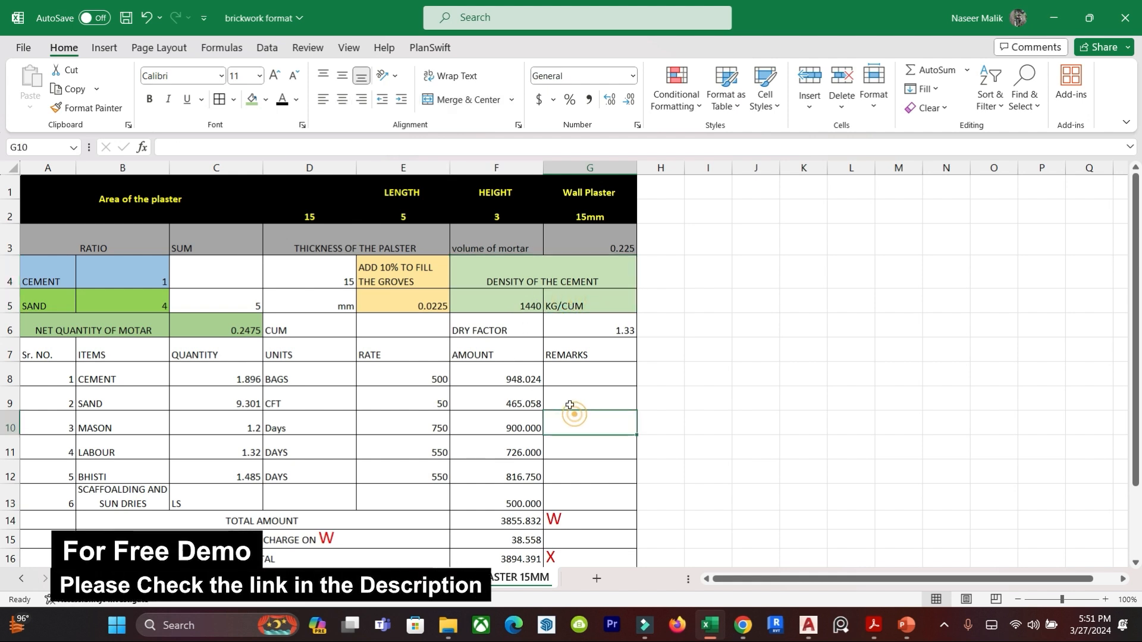
{"action": "left_click", "coordinate": [480, 332]}
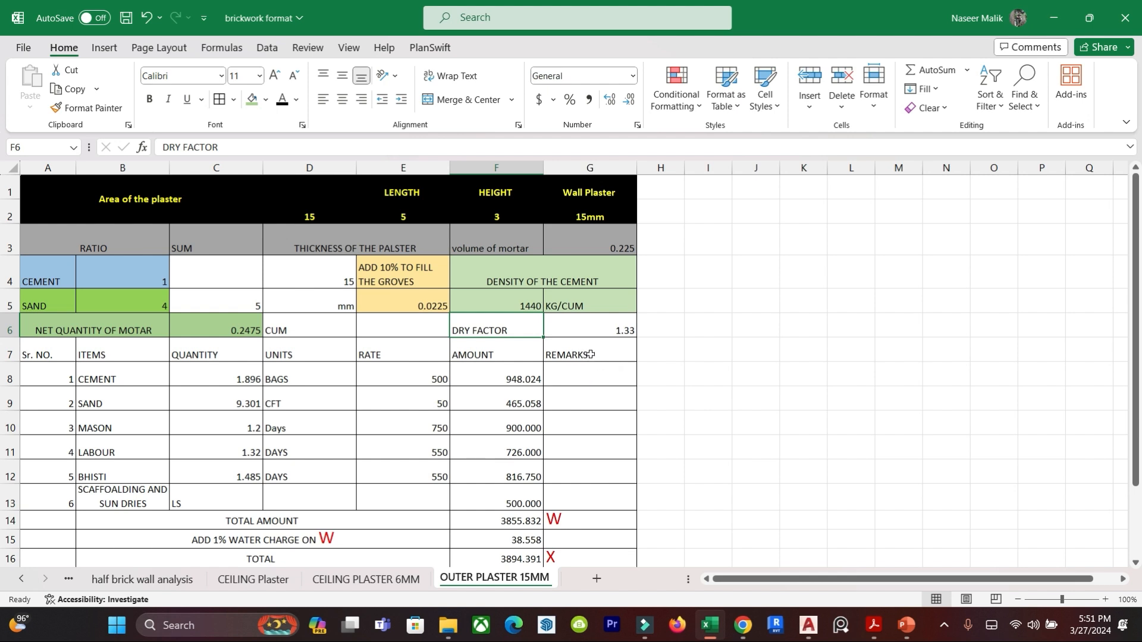
{"action": "left_click", "coordinate": [602, 332]}
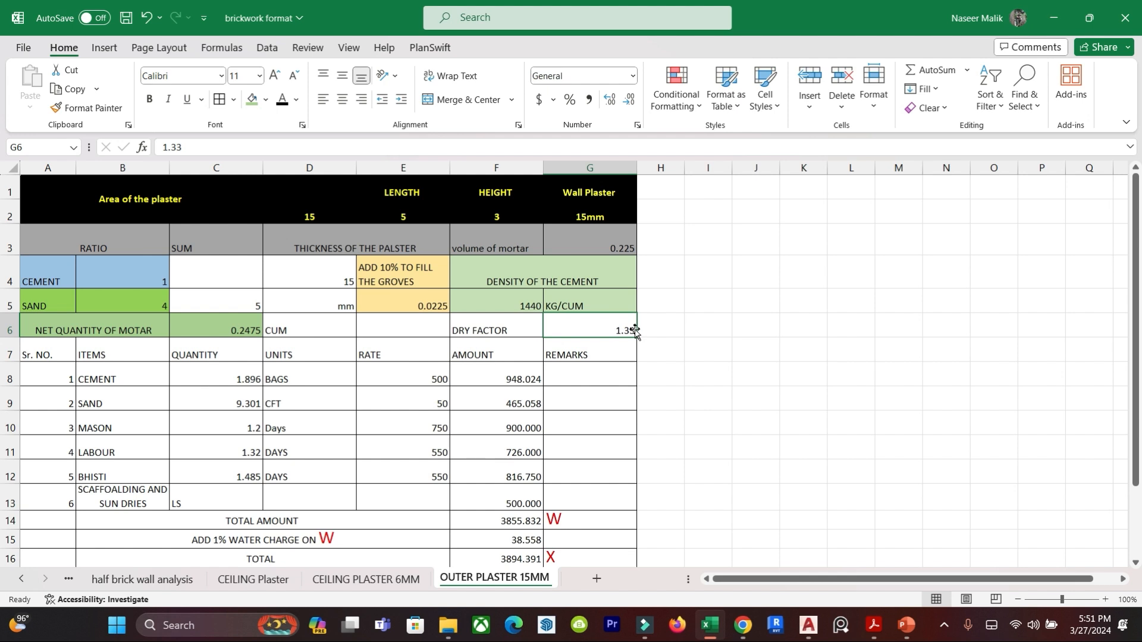
{"action": "left_click", "coordinate": [336, 397]}
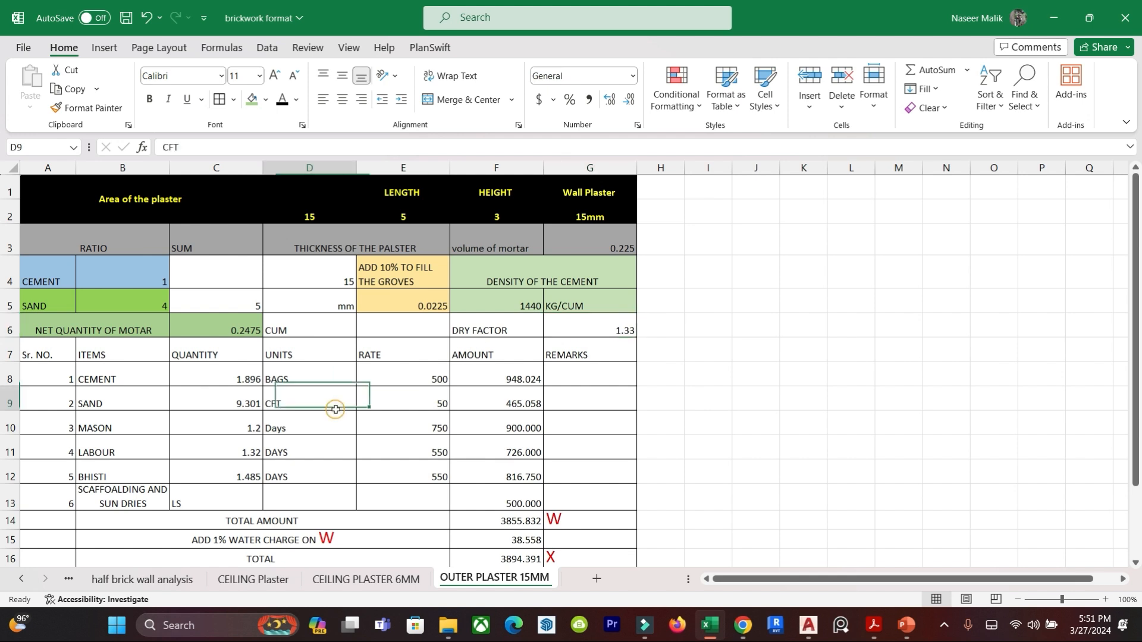
{"action": "left_click", "coordinate": [107, 353]}
{"action": "left_click", "coordinate": [204, 355]}
{"action": "left_click", "coordinate": [305, 351]}
{"action": "left_click", "coordinate": [388, 352]}
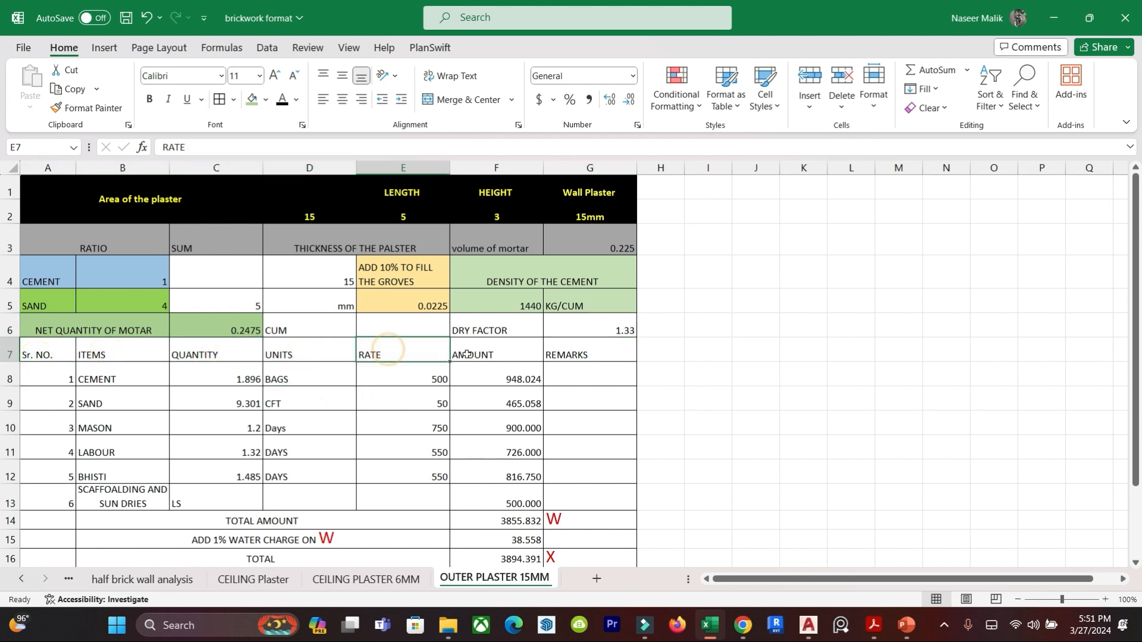
{"action": "left_click", "coordinate": [469, 354]}
{"action": "left_click", "coordinate": [566, 355]}
{"action": "left_click", "coordinate": [596, 413]}
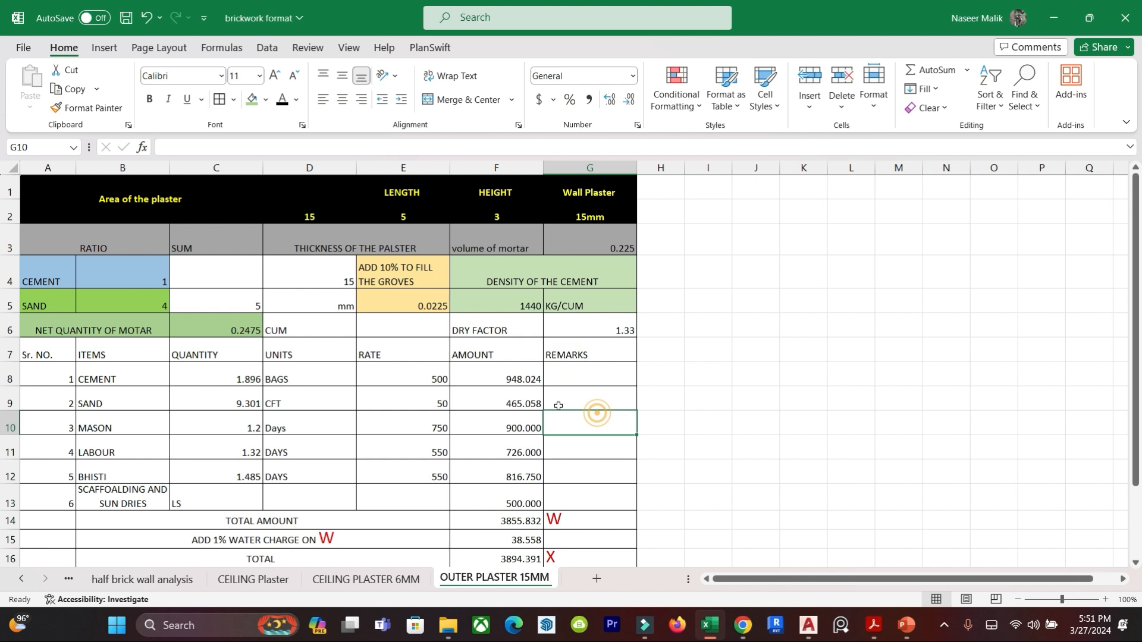
Enter the cement quantity formula =B4/C5*C6*G6*F5/50 in cell C8 to give the cement in bags.
{"action": "left_click", "coordinate": [98, 373]}
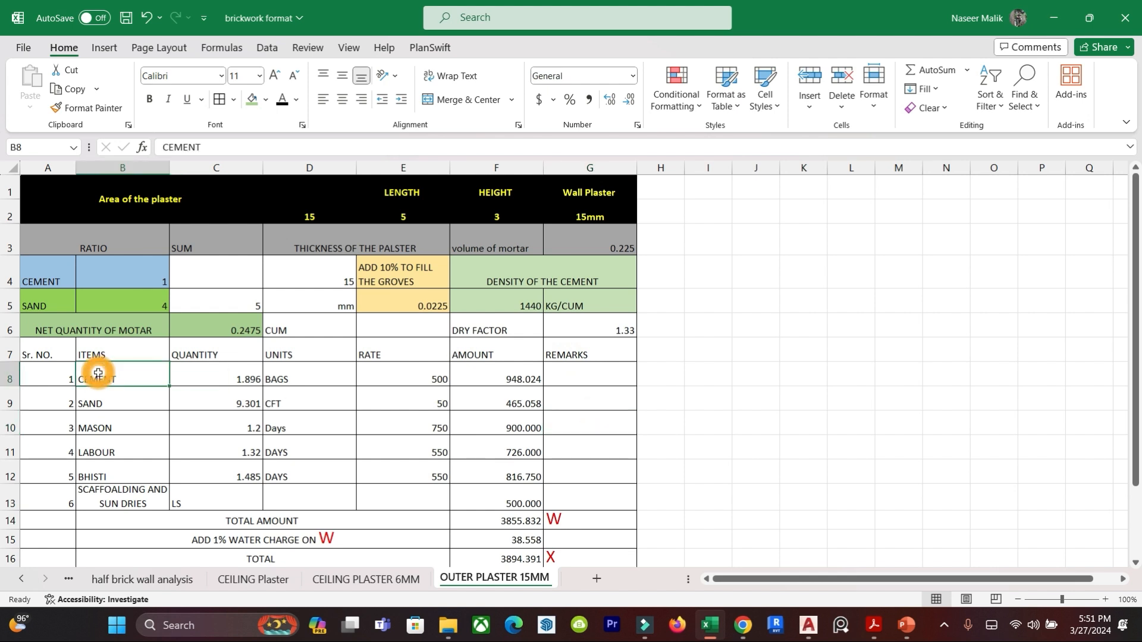
{"action": "left_click", "coordinate": [232, 379]}
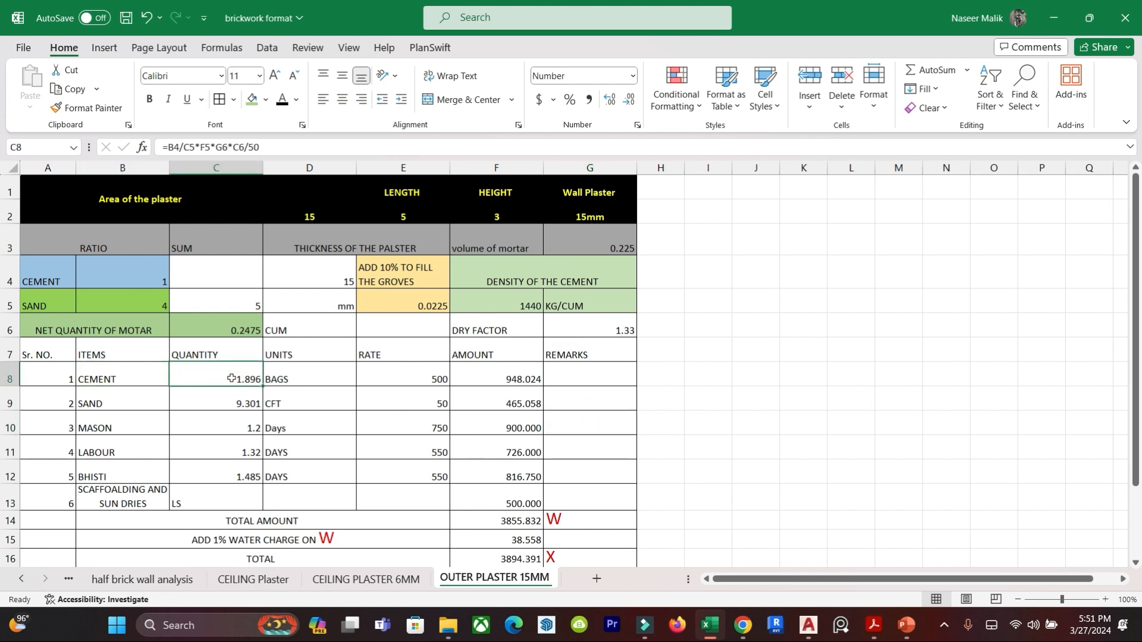
{"action": "type", "text": "="}
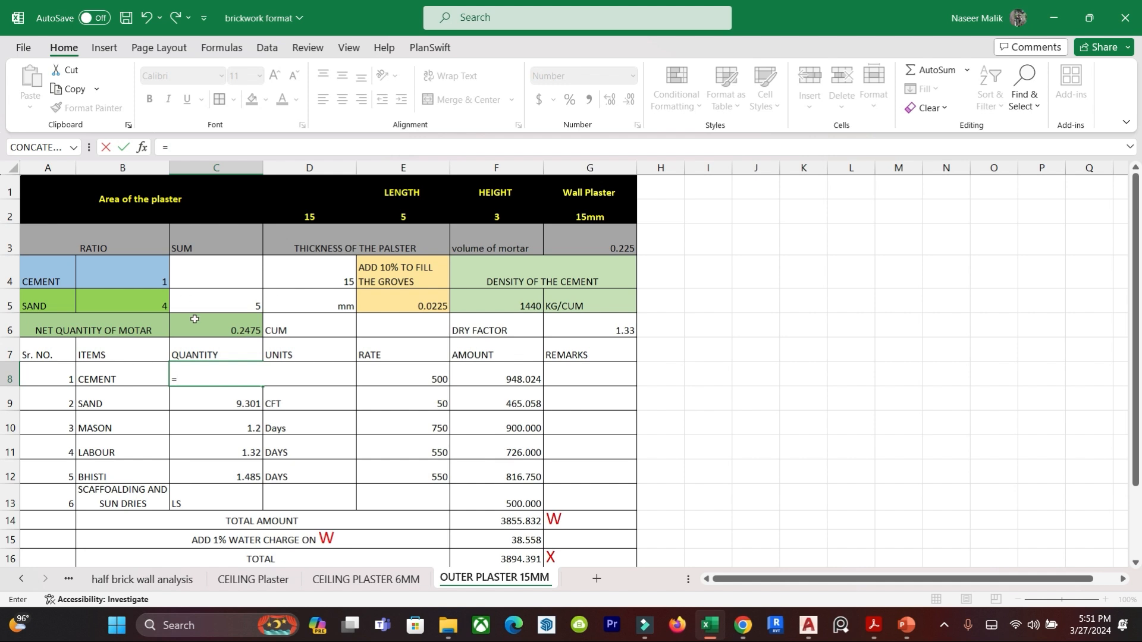
{"action": "left_click", "coordinate": [146, 275]}
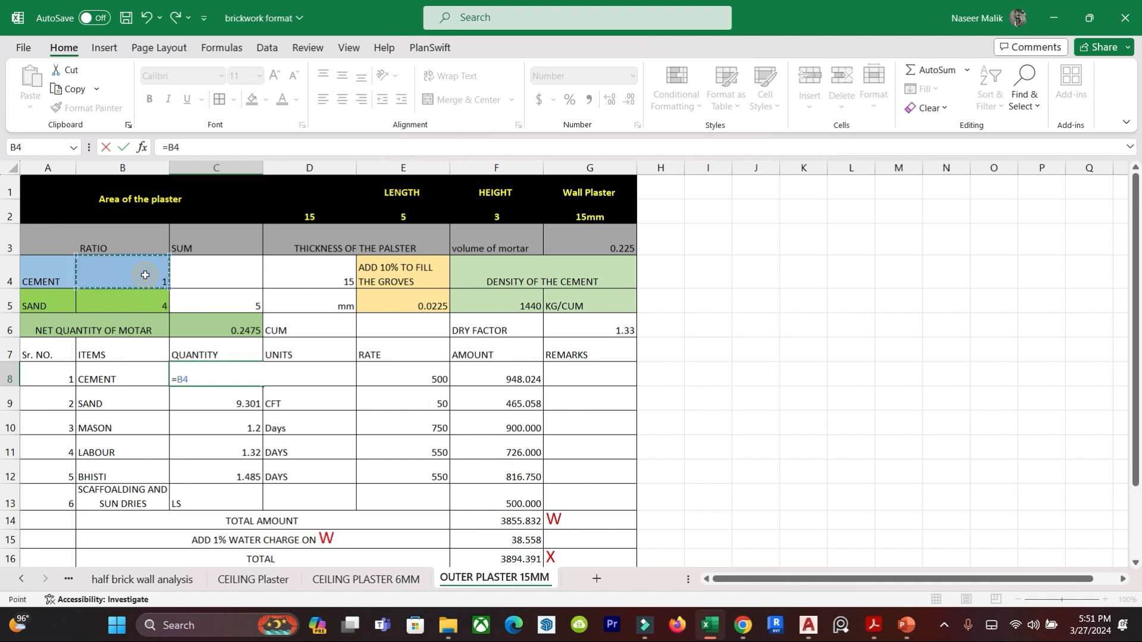
{"action": "type", "text": "/"}
{"action": "left_click", "coordinate": [243, 303]}
{"action": "type", "text": "*"}
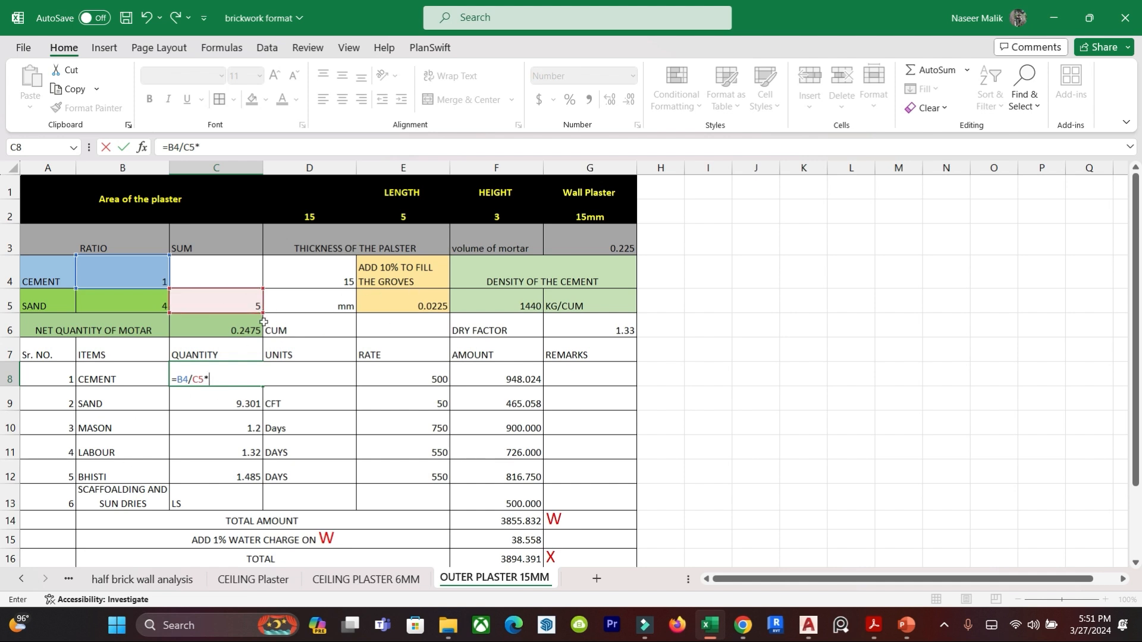
{"action": "left_click", "coordinate": [223, 328]}
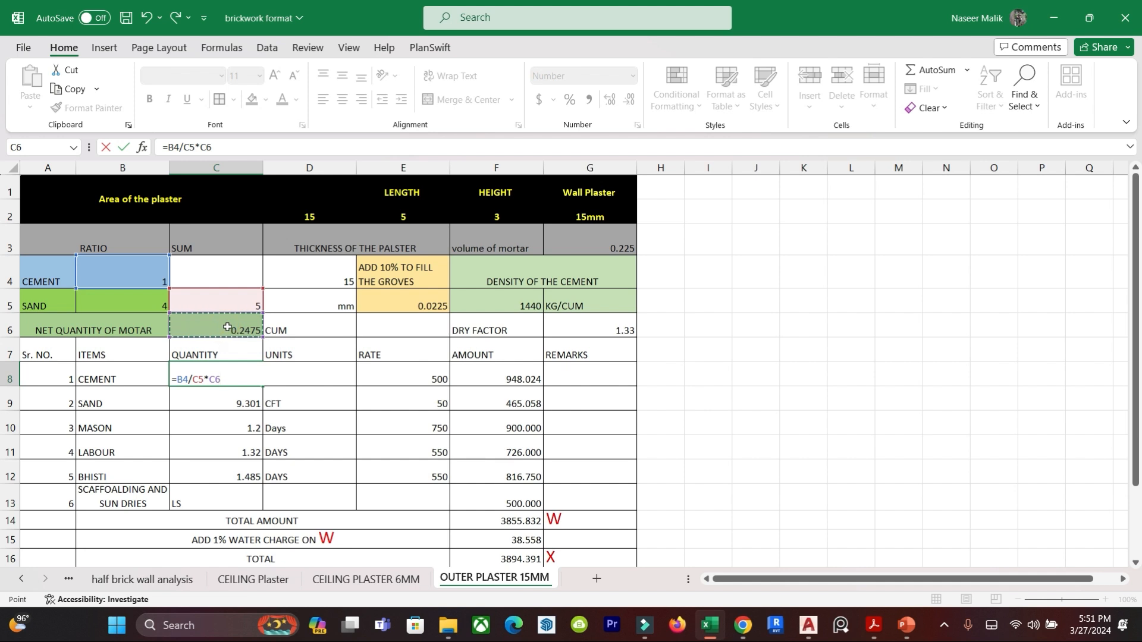
{"action": "type", "text": "*"}
{"action": "left_click", "coordinate": [589, 328]}
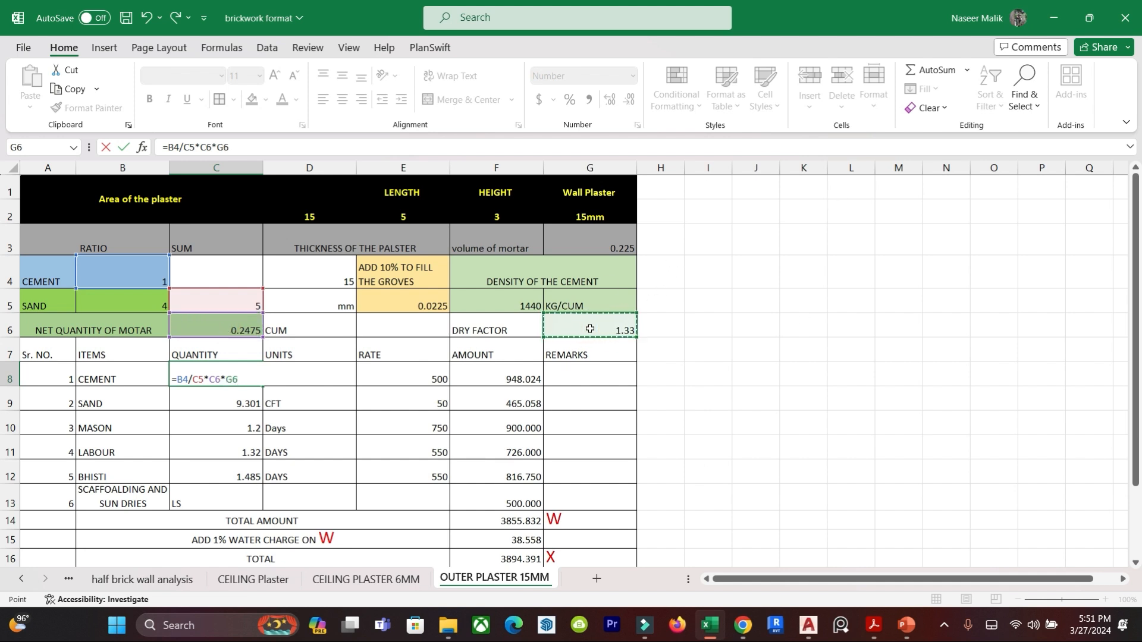
{"action": "type", "text": "*"}
{"action": "left_click", "coordinate": [513, 302]}
{"action": "type", "text": "/"}
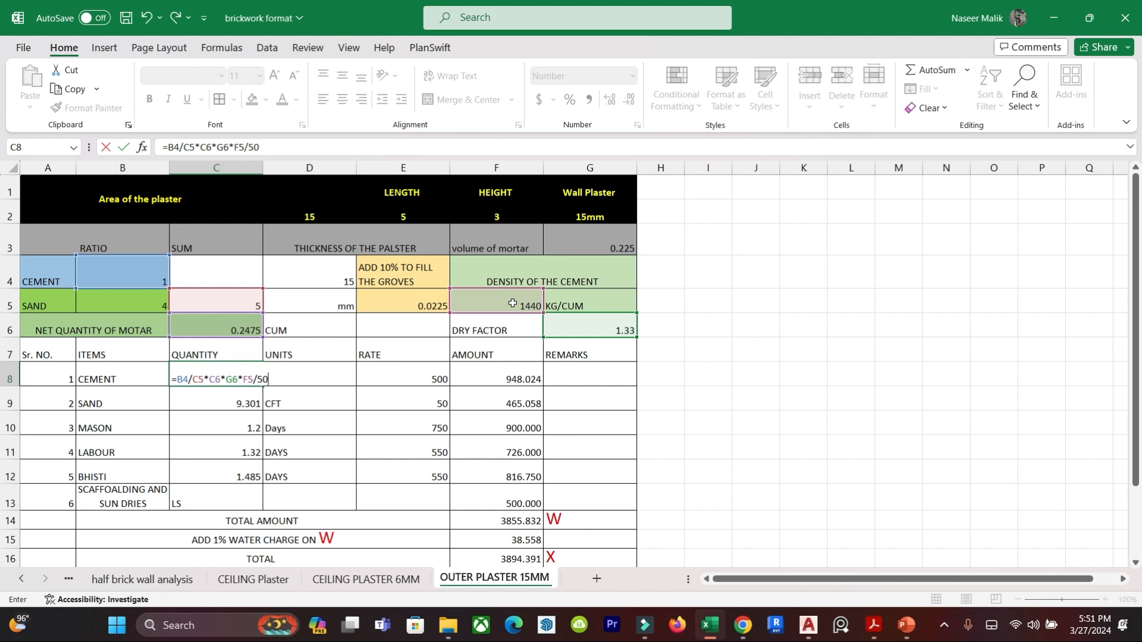
{"action": "type", "text": "50"}
{"action": "key", "text": "Return"}
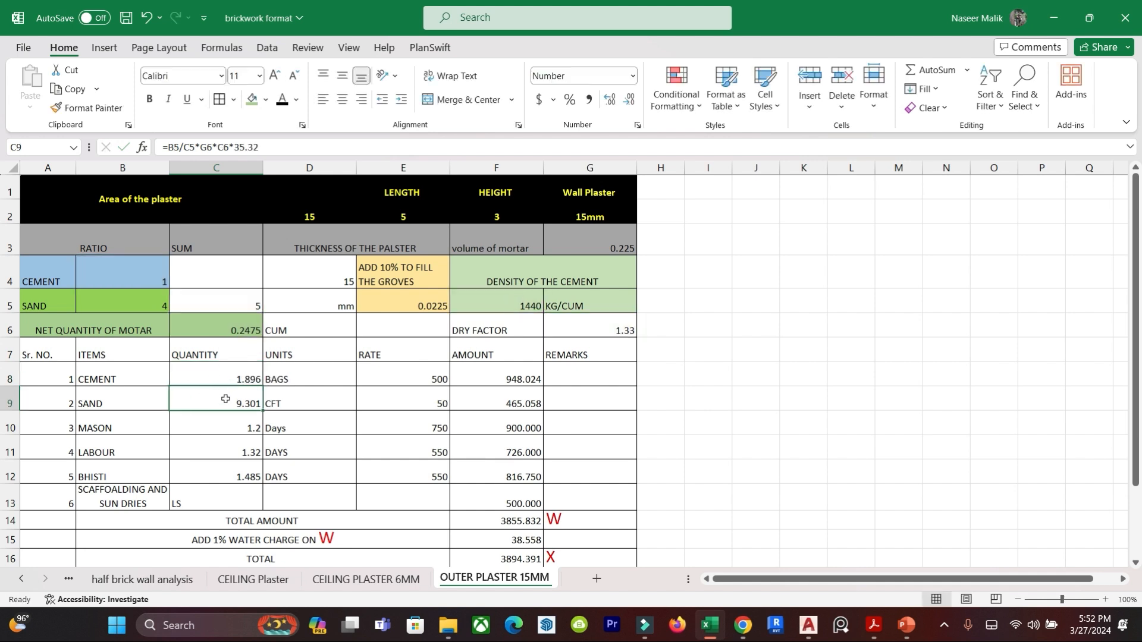
Enter the cement amount formula =E8*C8 in cell F8, multiplying the cement rate by its quantity.
{"action": "left_click", "coordinate": [339, 416]}
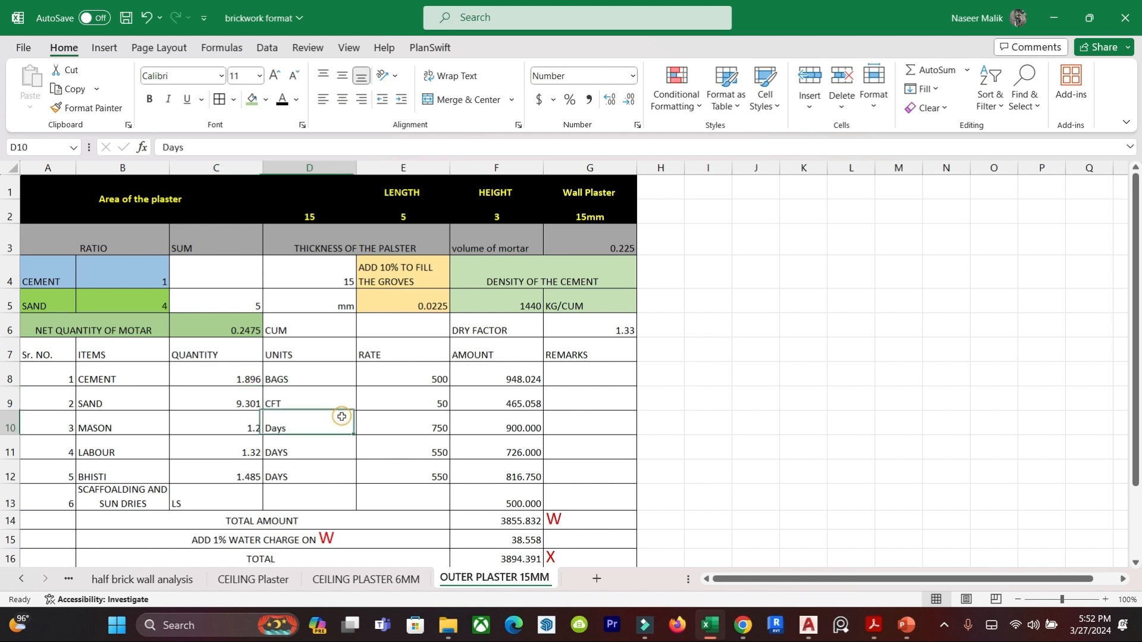
{"action": "left_click", "coordinate": [292, 376]}
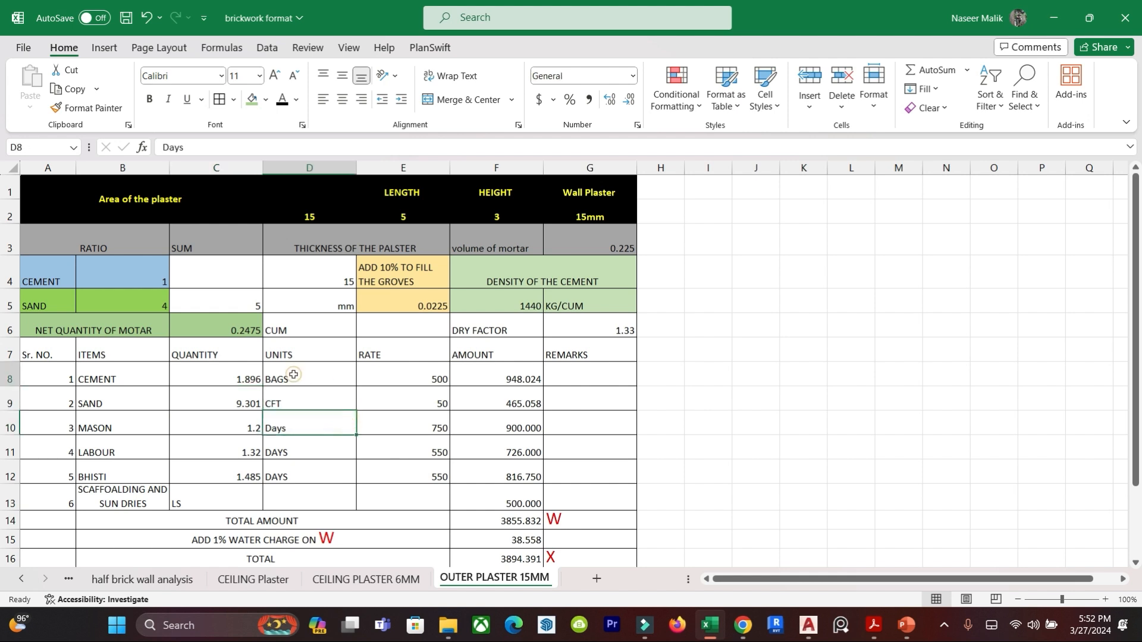
{"action": "left_click", "coordinate": [435, 378]}
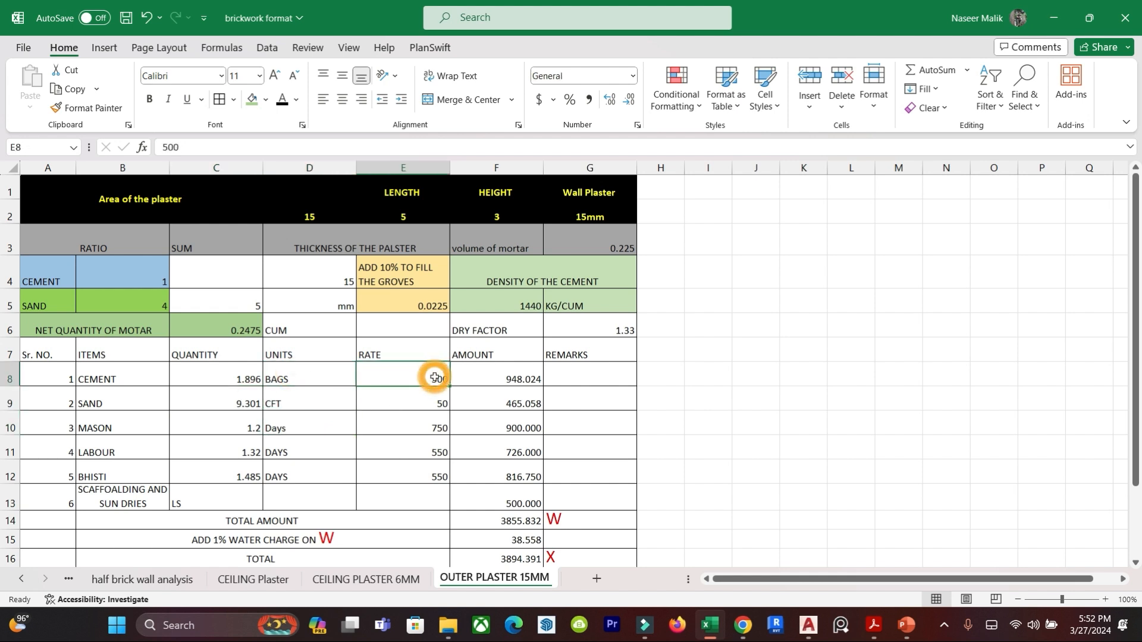
{"action": "left_click", "coordinate": [515, 372]}
{"action": "type", "text": "="}
{"action": "left_click", "coordinate": [433, 371]}
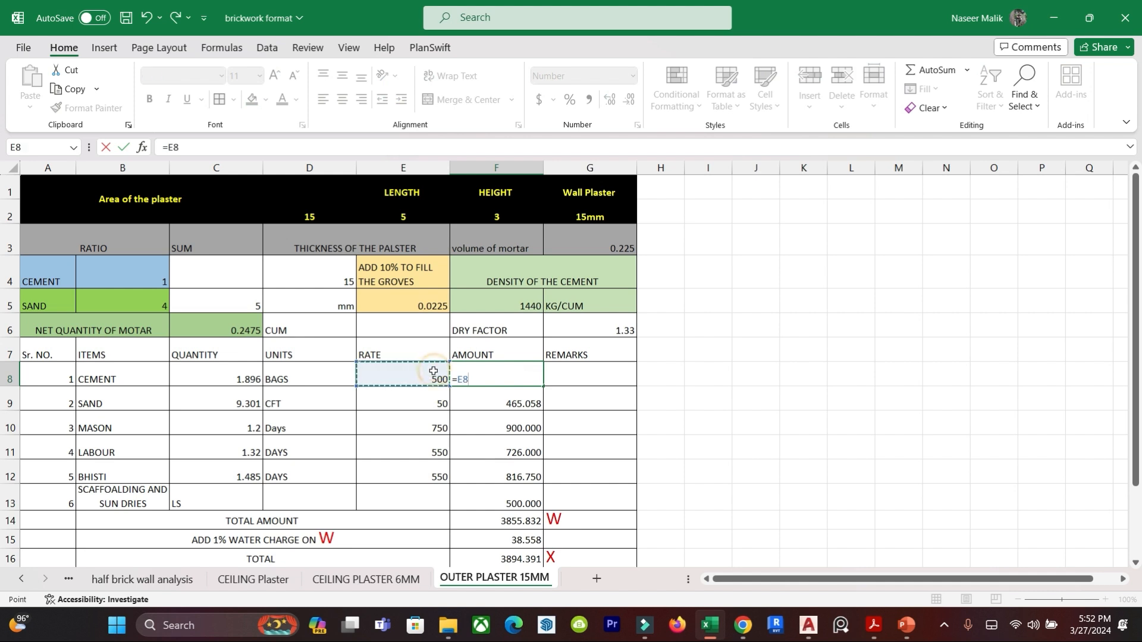
{"action": "type", "text": "*"}
{"action": "left_click", "coordinate": [260, 381]}
{"action": "key", "text": "Return"}
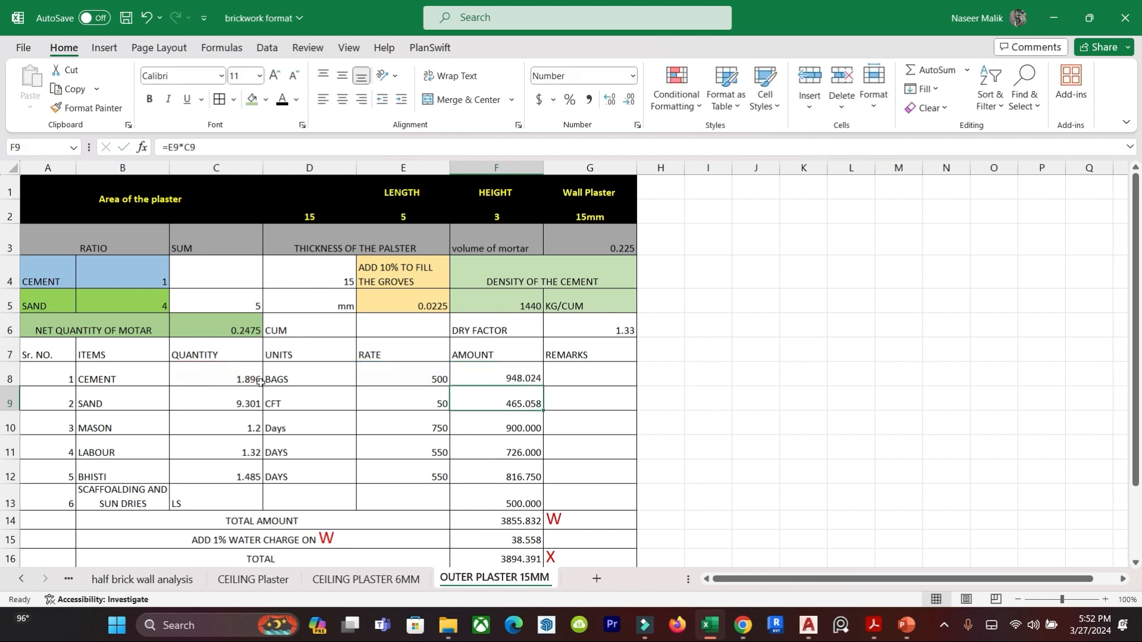
{"action": "left_click_drag", "start_coordinate": [709, 447], "coordinate": [708, 423]}
{"action": "left_click", "coordinate": [521, 377]}
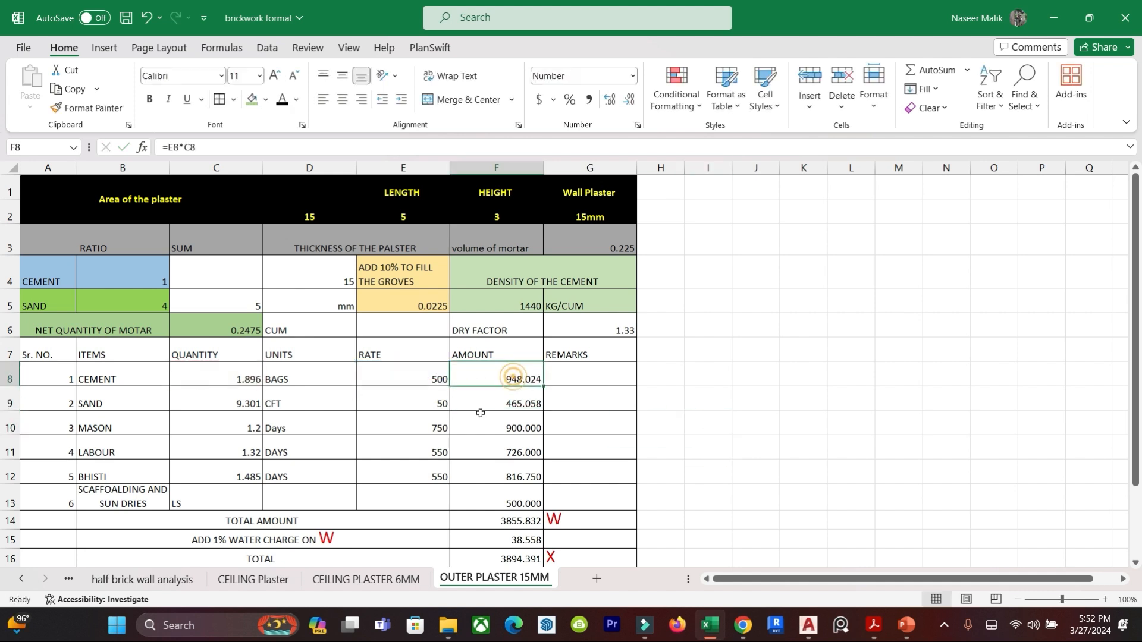
Enter the sand quantity formula =B5/C5*G6*C6*35.32 in cell C9 to give the sand in CFT.
{"action": "left_click", "coordinate": [95, 401]}
{"action": "left_click", "coordinate": [222, 397]}
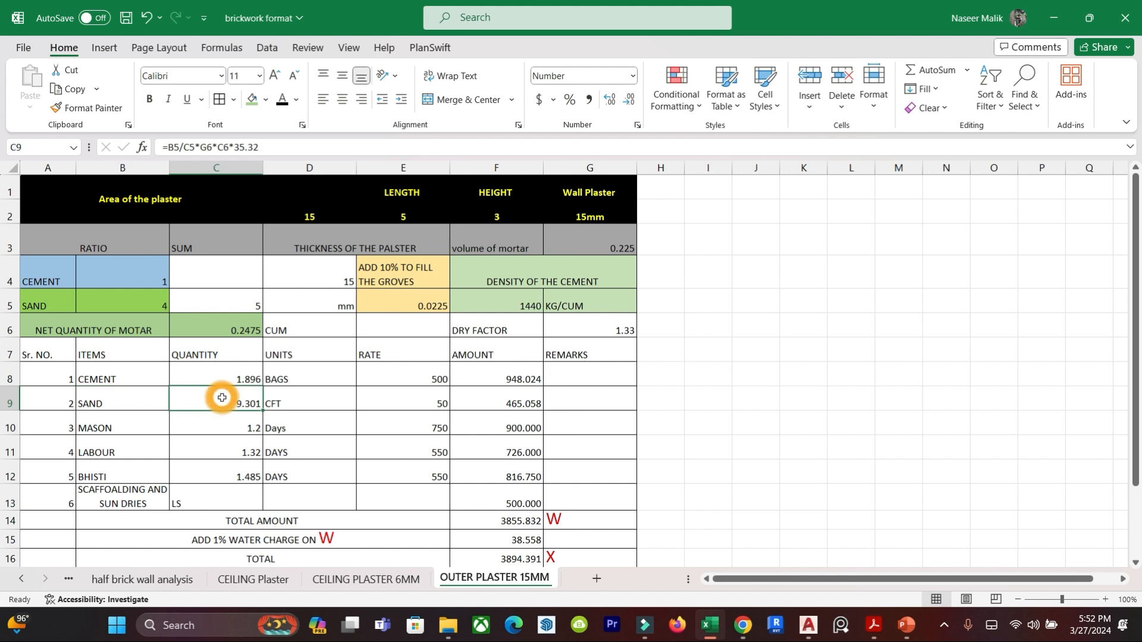
{"action": "type", "text": "="}
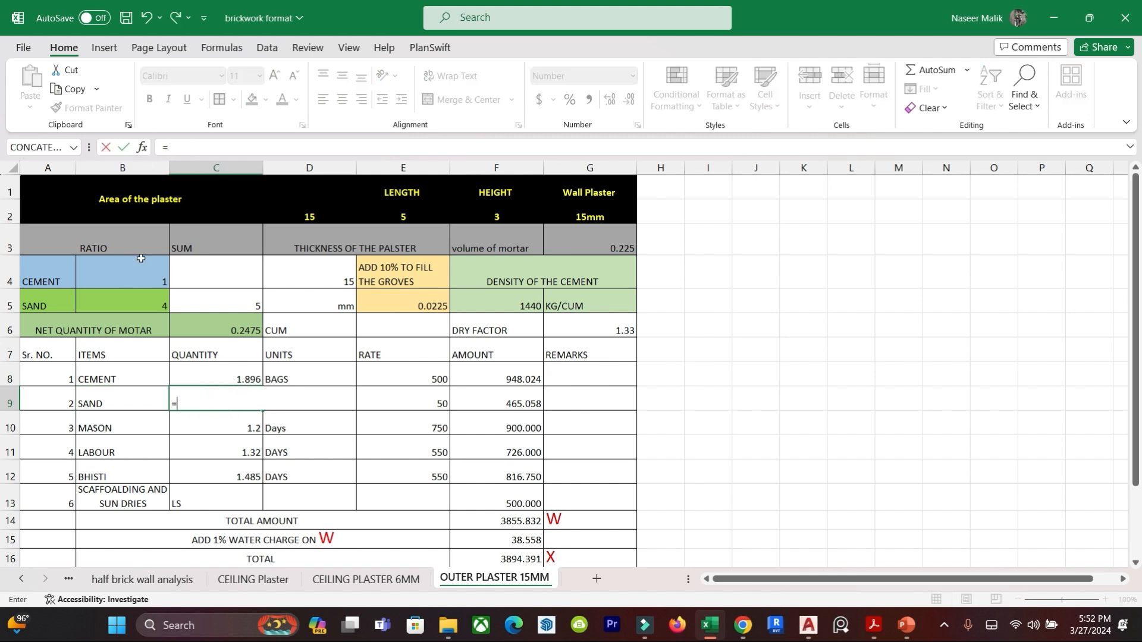
{"action": "left_click", "coordinate": [127, 297]}
{"action": "type", "text": "/"}
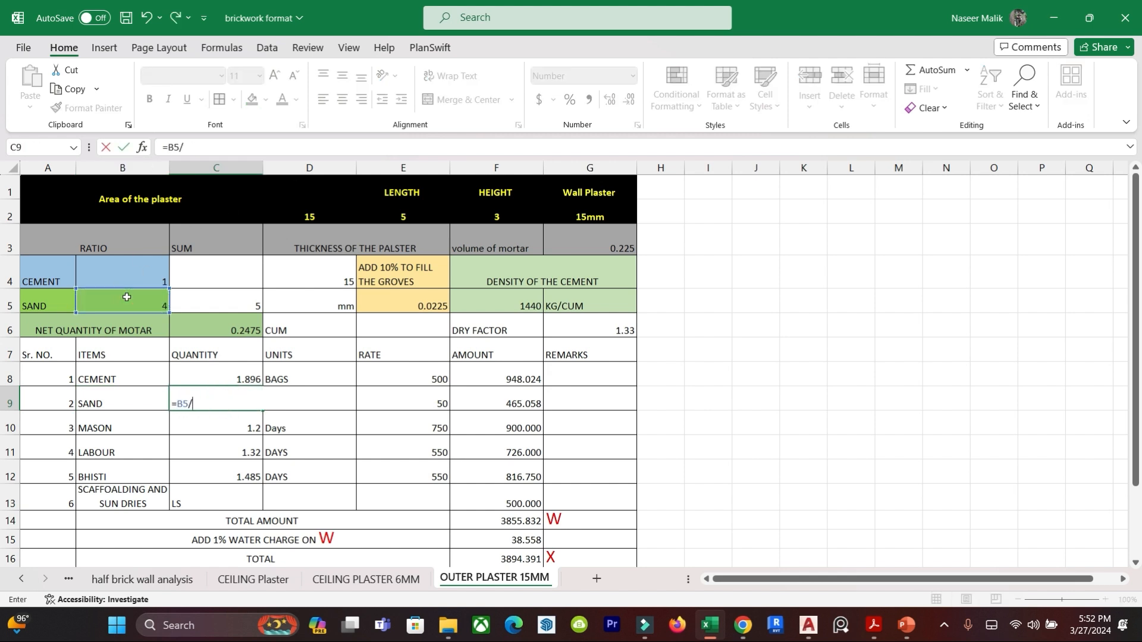
{"action": "left_click", "coordinate": [250, 304]}
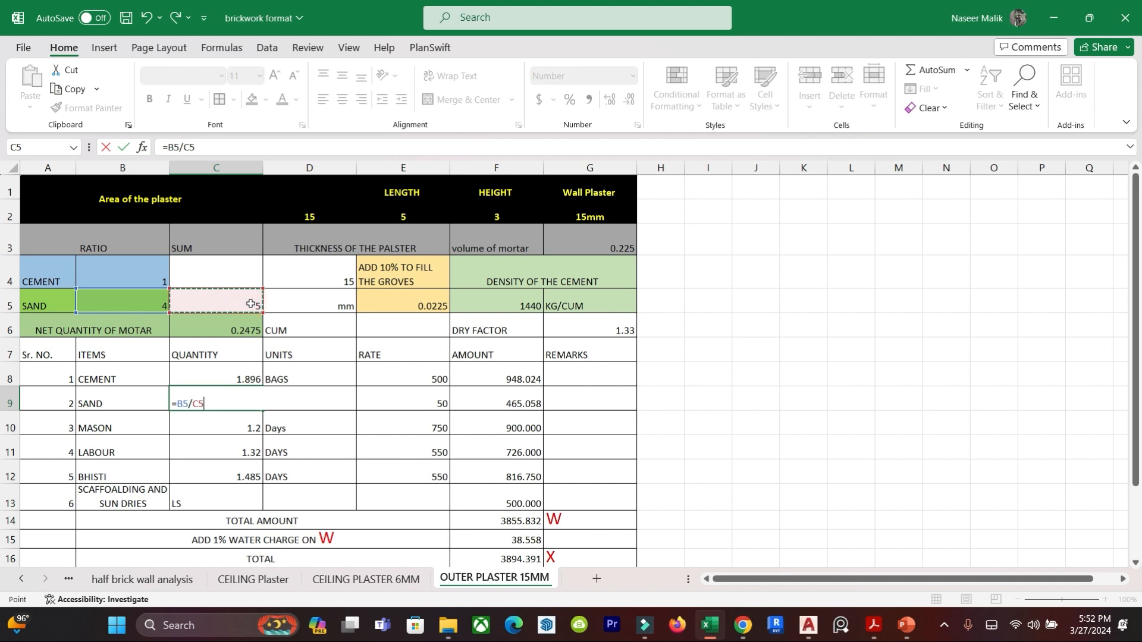
{"action": "type", "text": "*"}
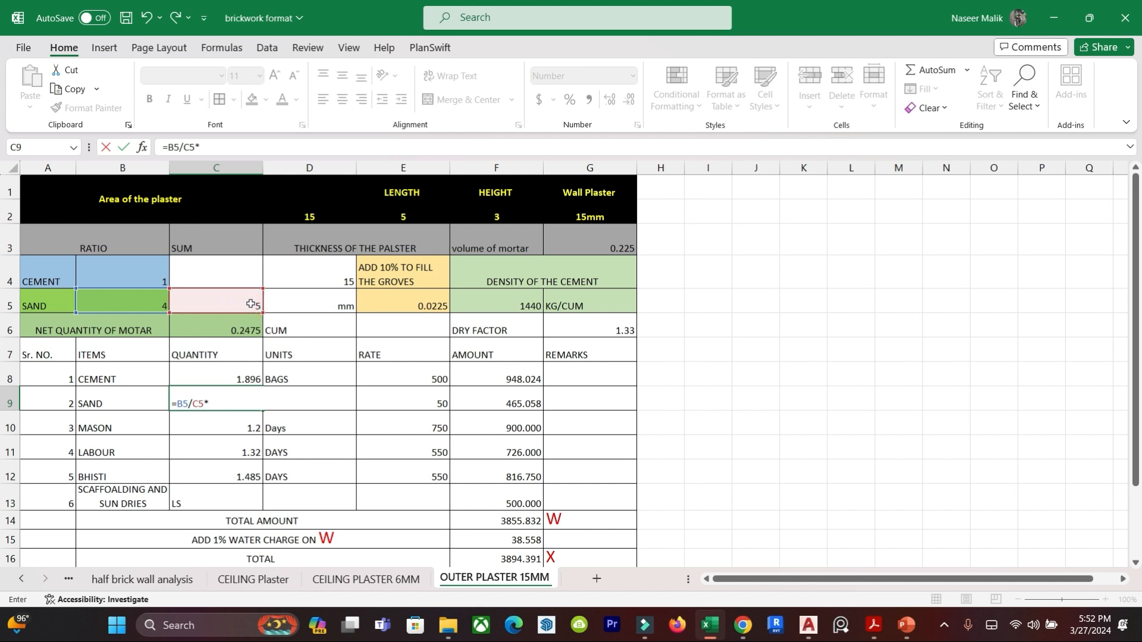
{"action": "left_click", "coordinate": [606, 325]}
{"action": "type", "text": "*"}
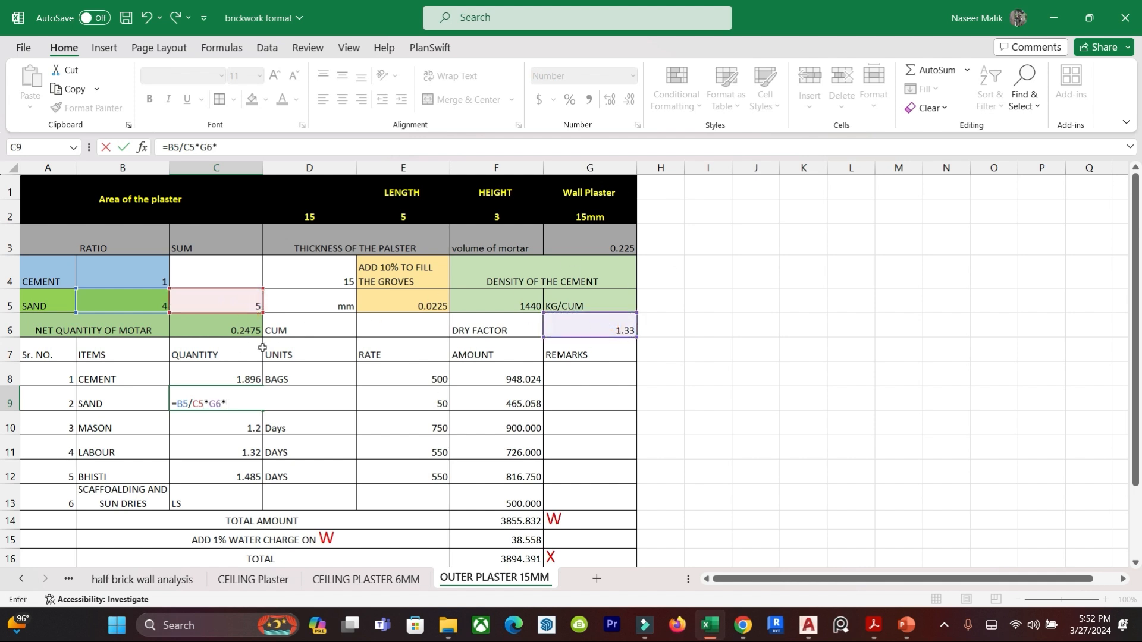
{"action": "left_click", "coordinate": [231, 328]}
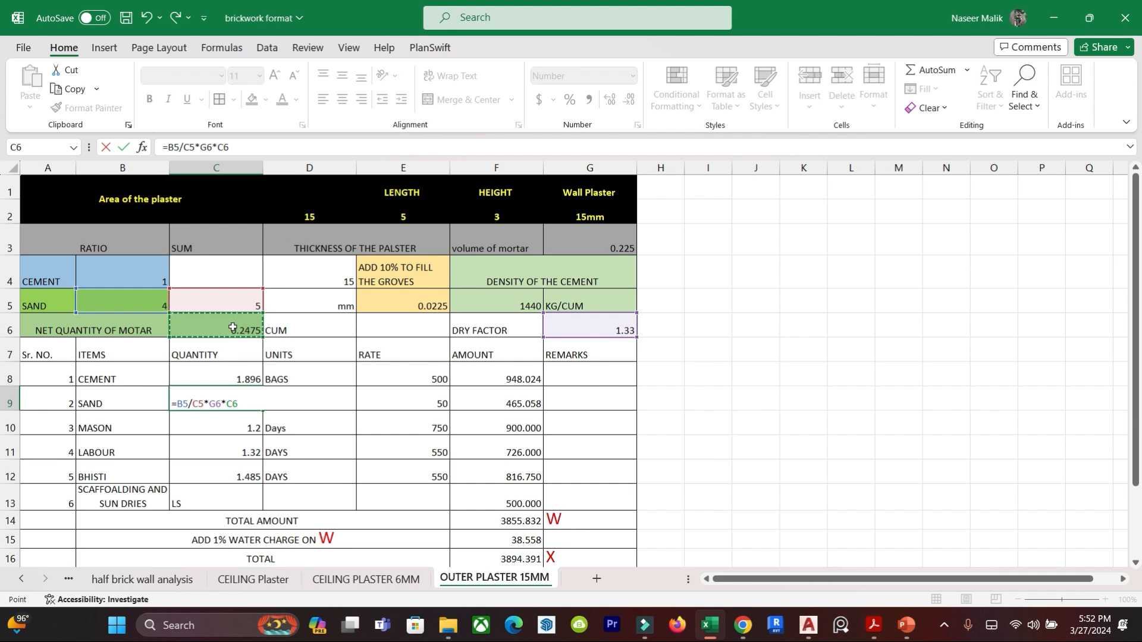
{"action": "type", "text": "*"}
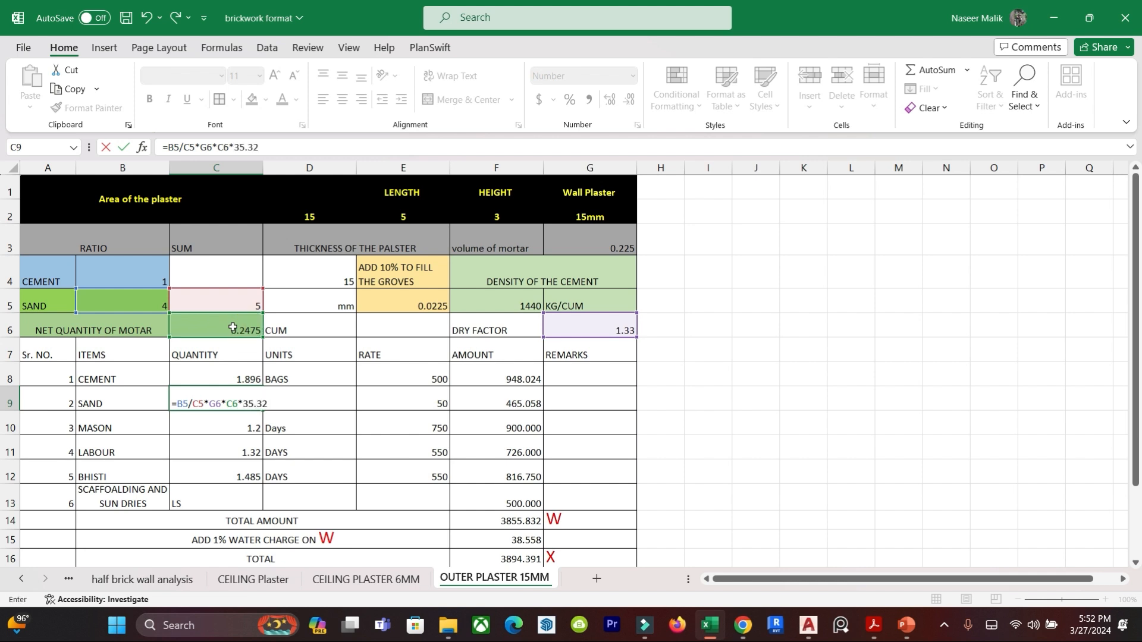
{"action": "key", "text": "Return"}
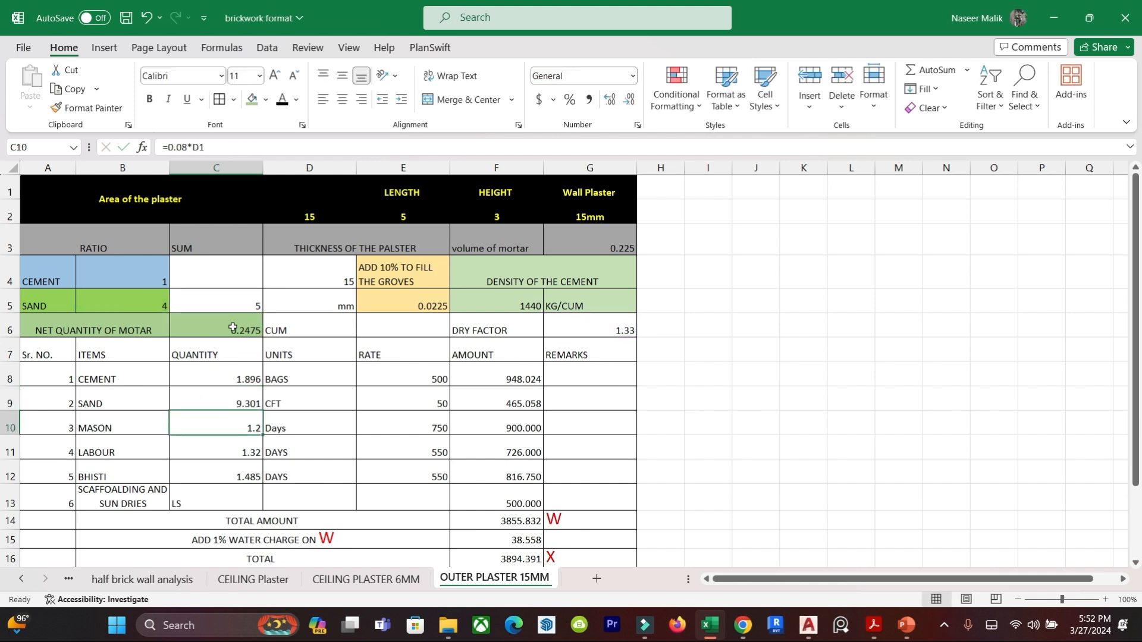
{"action": "left_click", "coordinate": [231, 403]}
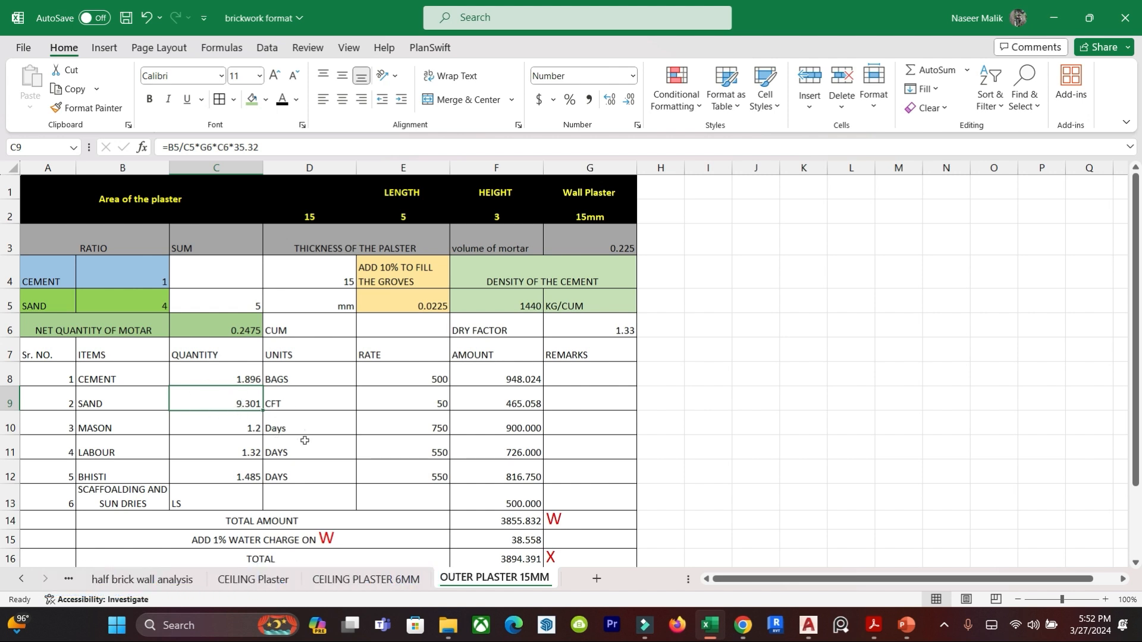
Set the sand rate in cell E9 to 45.
{"action": "left_click", "coordinate": [379, 429]}
{"action": "left_click", "coordinate": [413, 406]}
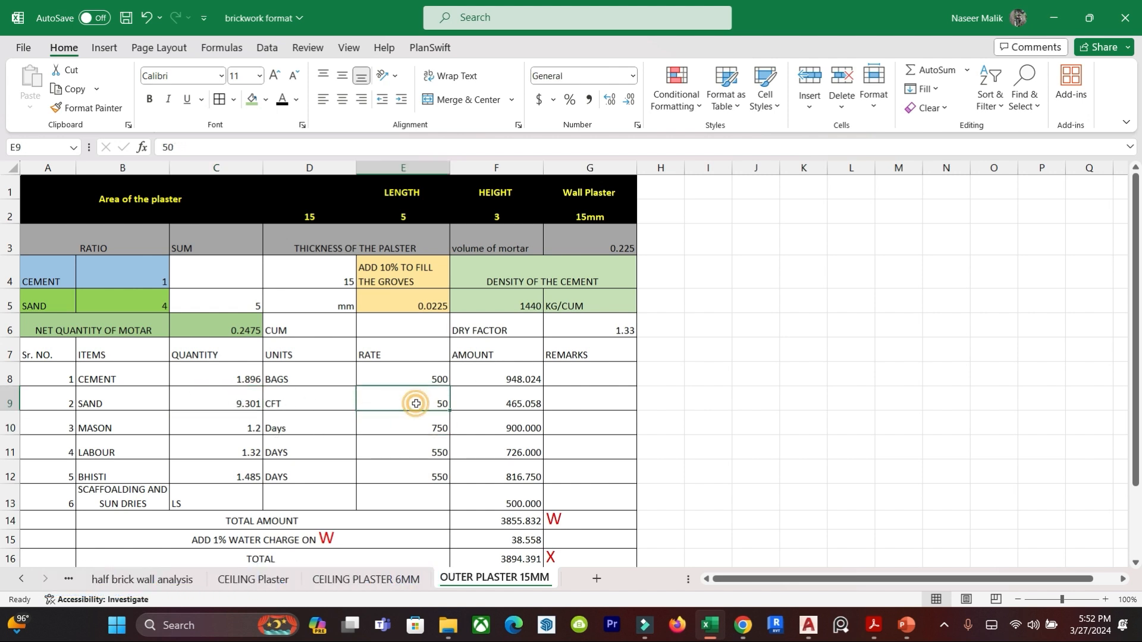
{"action": "type", "text": "45"}
{"action": "key", "text": "Return"}
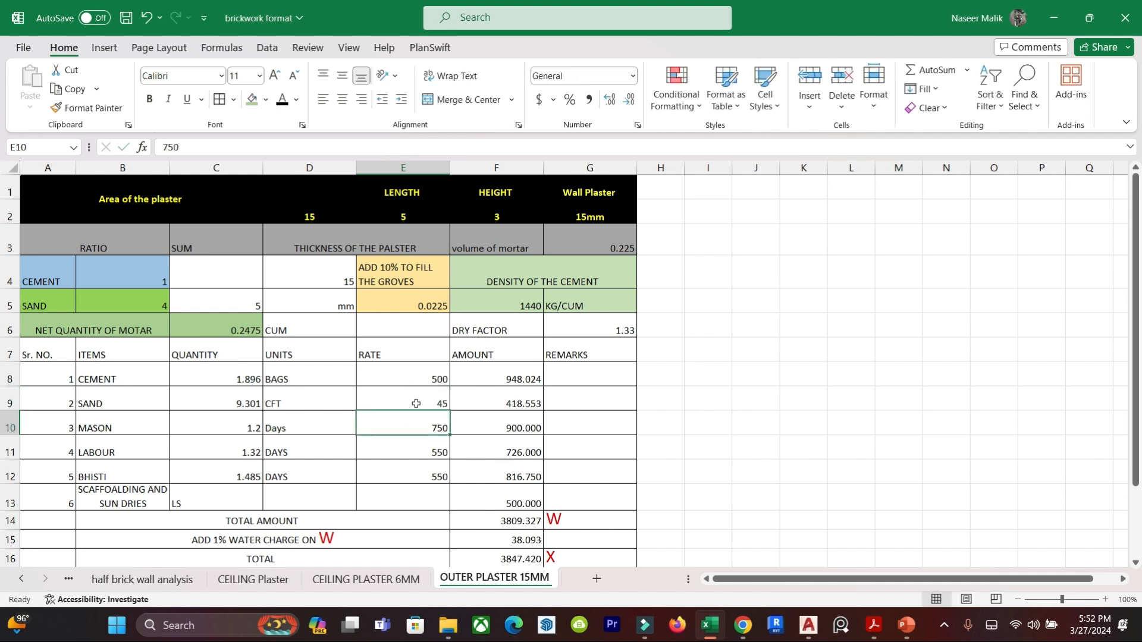
Enter the sand amount formula =C9*E9 in cell F9 and clear the error marker on that cell.
{"action": "left_click", "coordinate": [523, 400]}
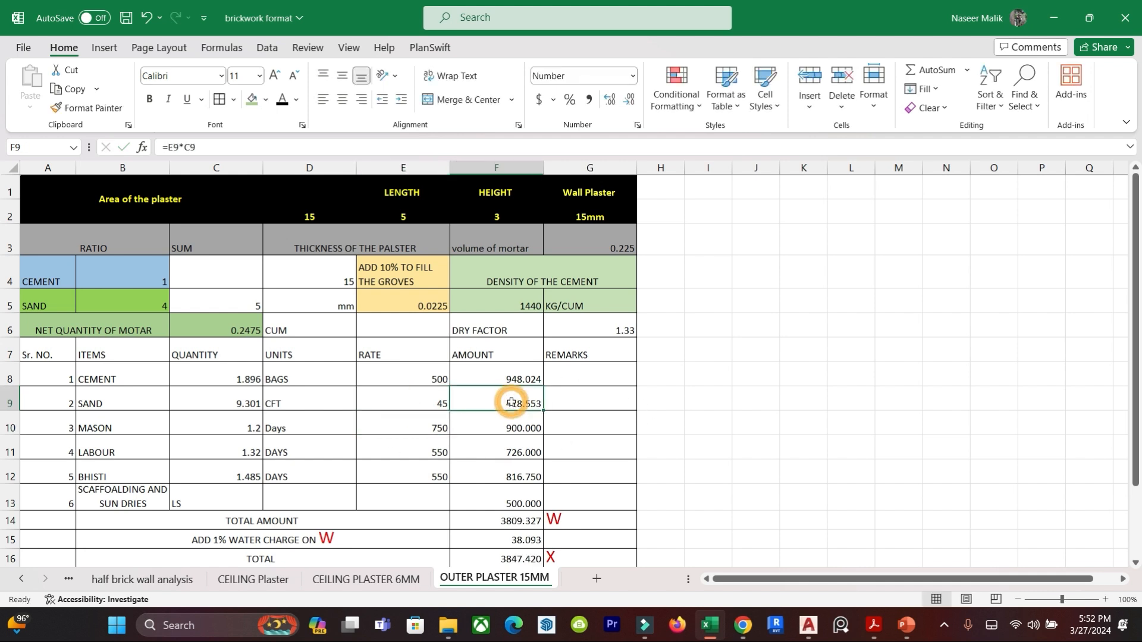
{"action": "left_click", "coordinate": [506, 377]}
{"action": "left_click_drag", "start_coordinate": [544, 386], "coordinate": [549, 404]}
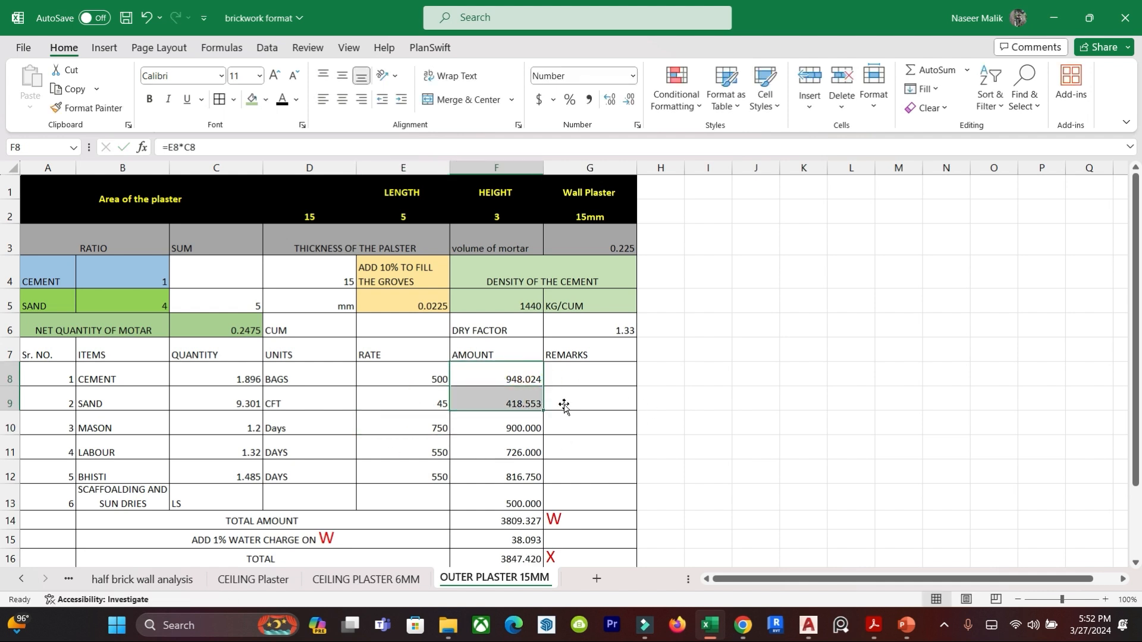
{"action": "left_click", "coordinate": [633, 438]}
{"action": "left_click", "coordinate": [528, 403]}
{"action": "type", "text": "="}
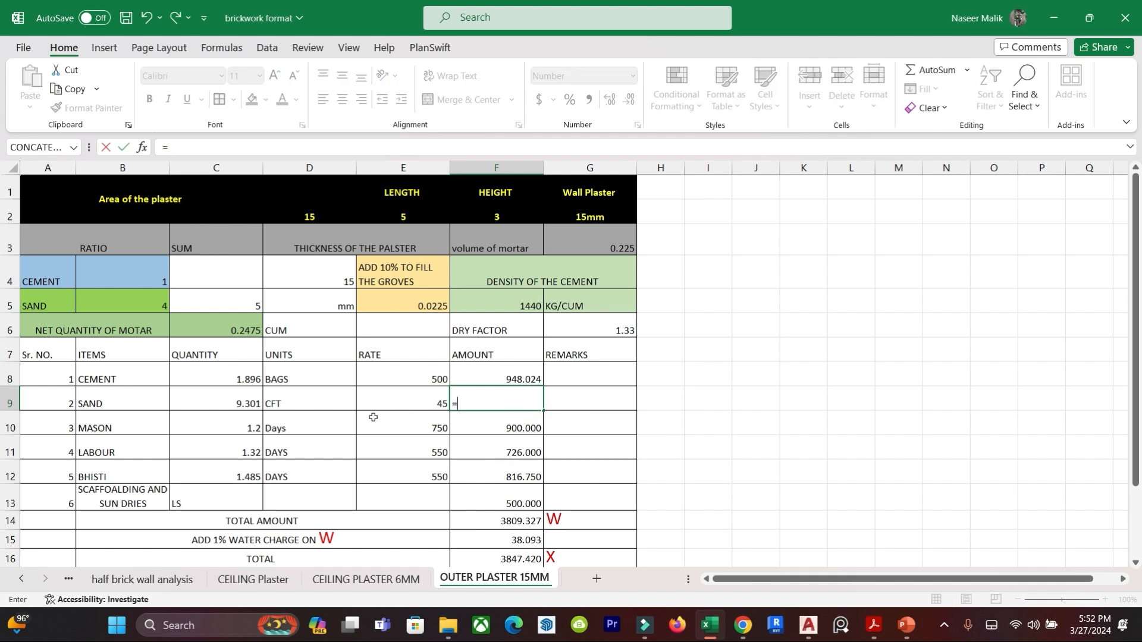
{"action": "left_click", "coordinate": [212, 401]}
{"action": "type", "text": "*"}
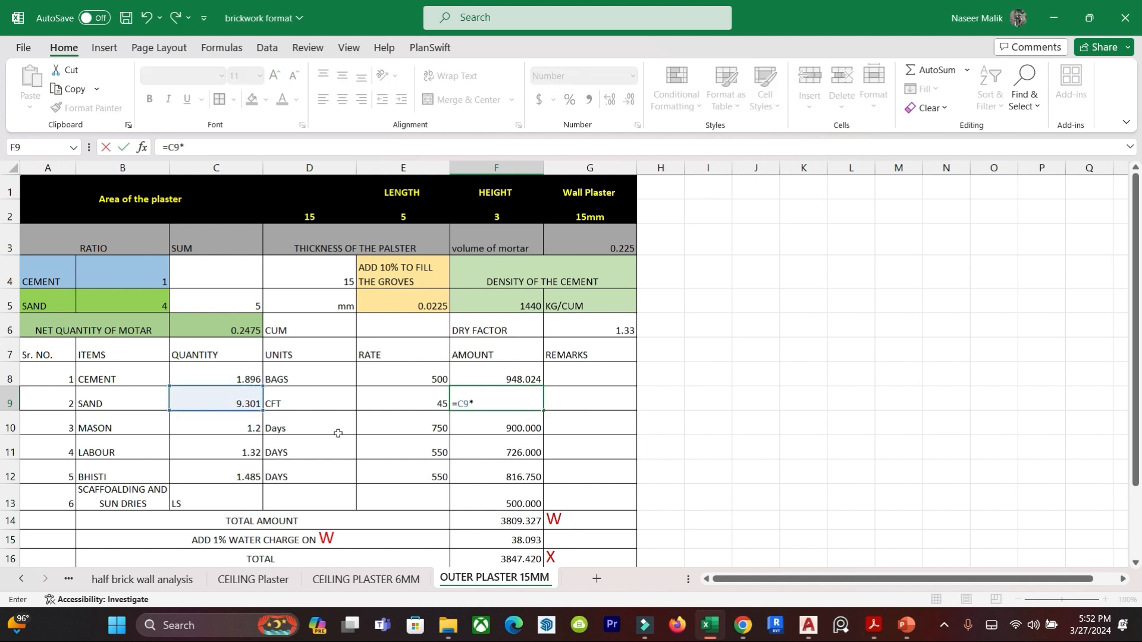
{"action": "left_click", "coordinate": [434, 403]}
{"action": "key", "text": "Return"}
{"action": "left_click", "coordinate": [724, 418]}
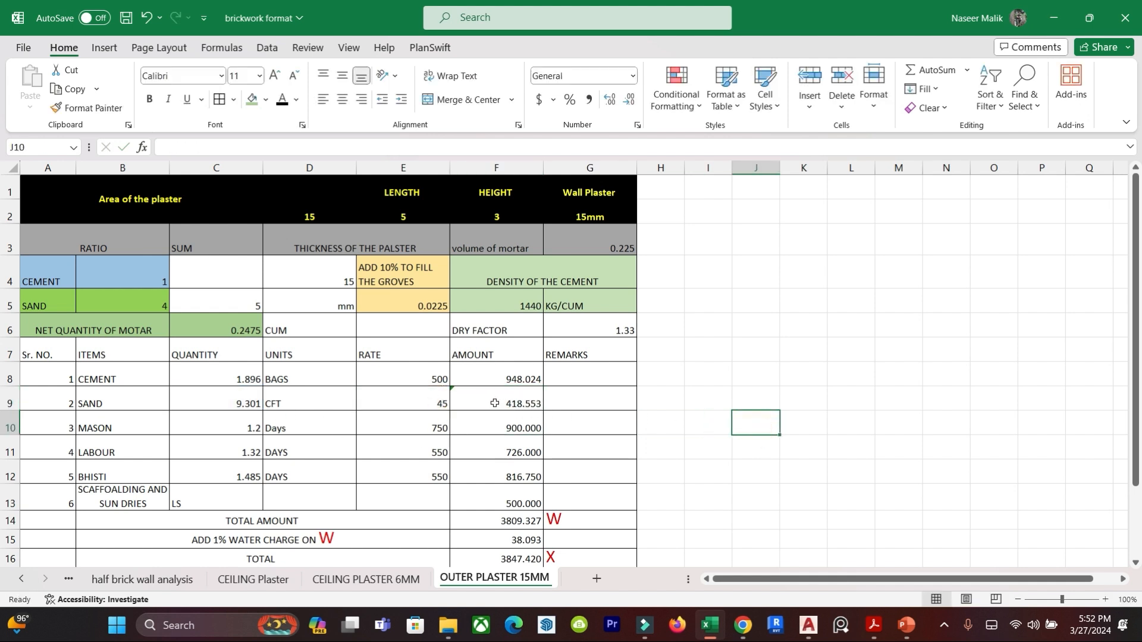
{"action": "left_click", "coordinate": [454, 405]}
{"action": "left_click", "coordinate": [438, 397]}
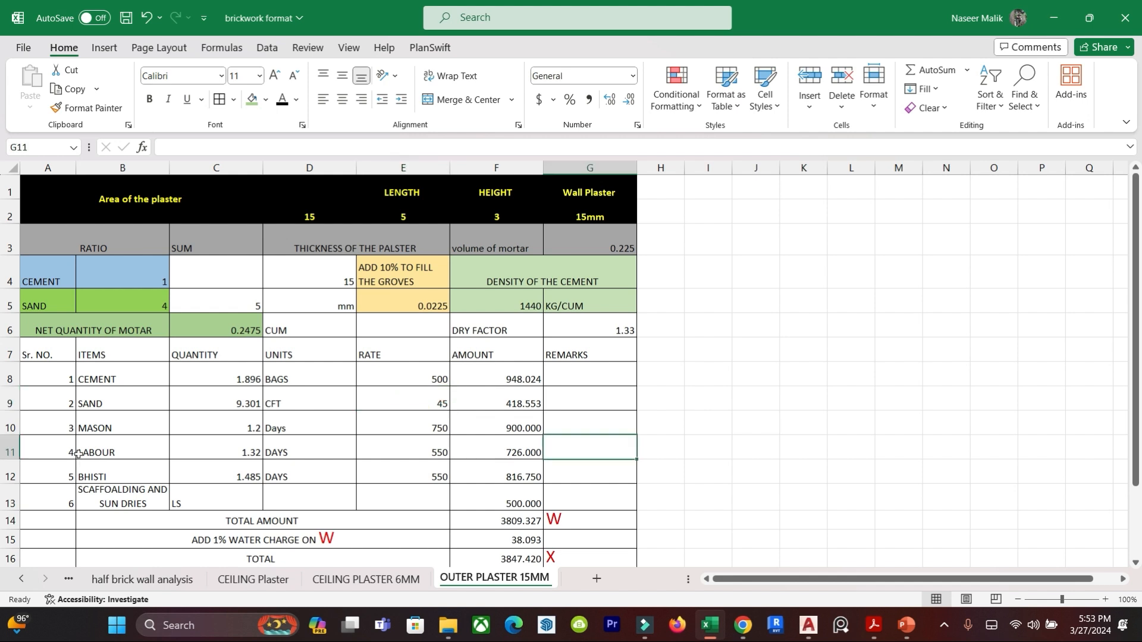
Examine the mason, labour, bhisti and scaffolding rows down to the total amount in the item table.
{"action": "left_click", "coordinate": [99, 433]}
{"action": "left_click", "coordinate": [109, 453]}
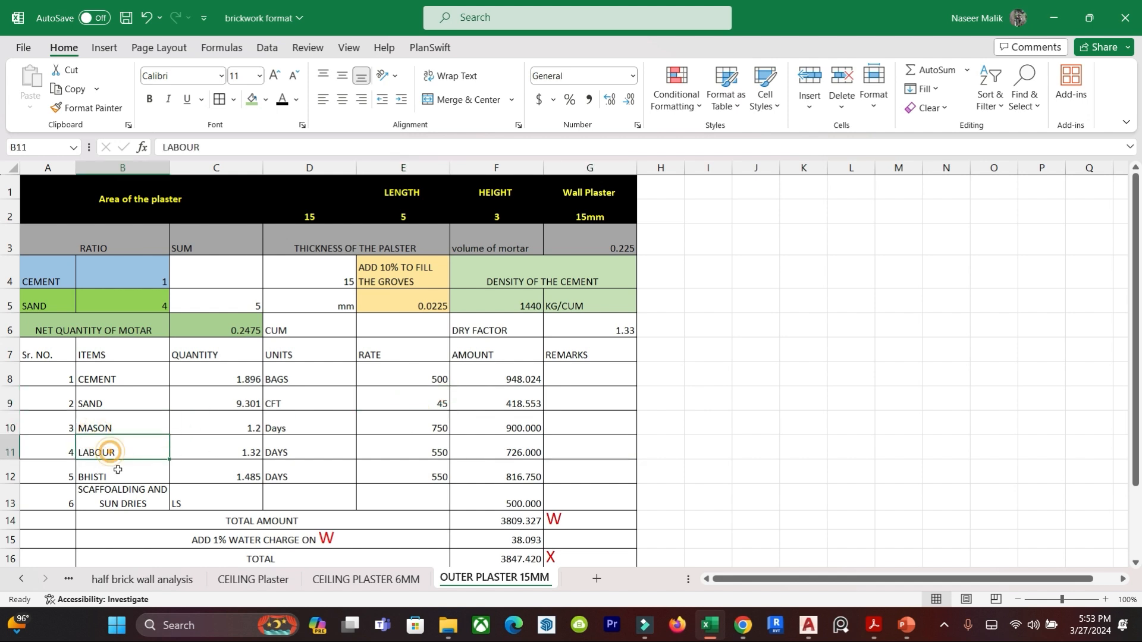
{"action": "left_click", "coordinate": [102, 477]}
{"action": "key", "text": "Down"}
{"action": "key", "text": "Down"}
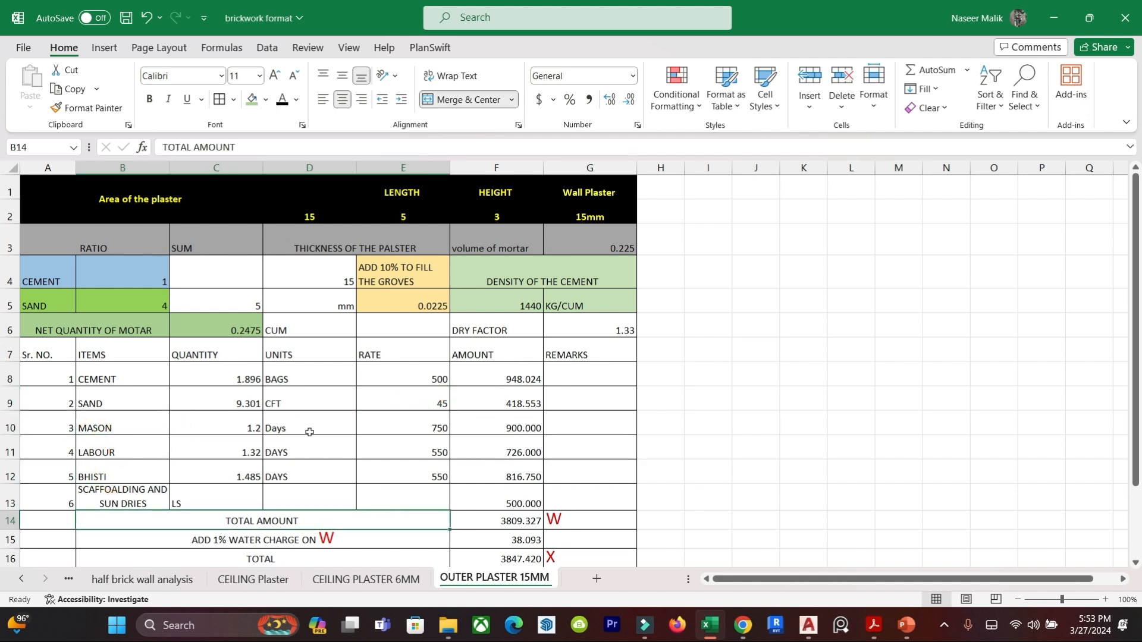
Examine the mason, labour and bhisti quantity formulas in cells C10 to C12.
{"action": "left_click", "coordinate": [242, 427]}
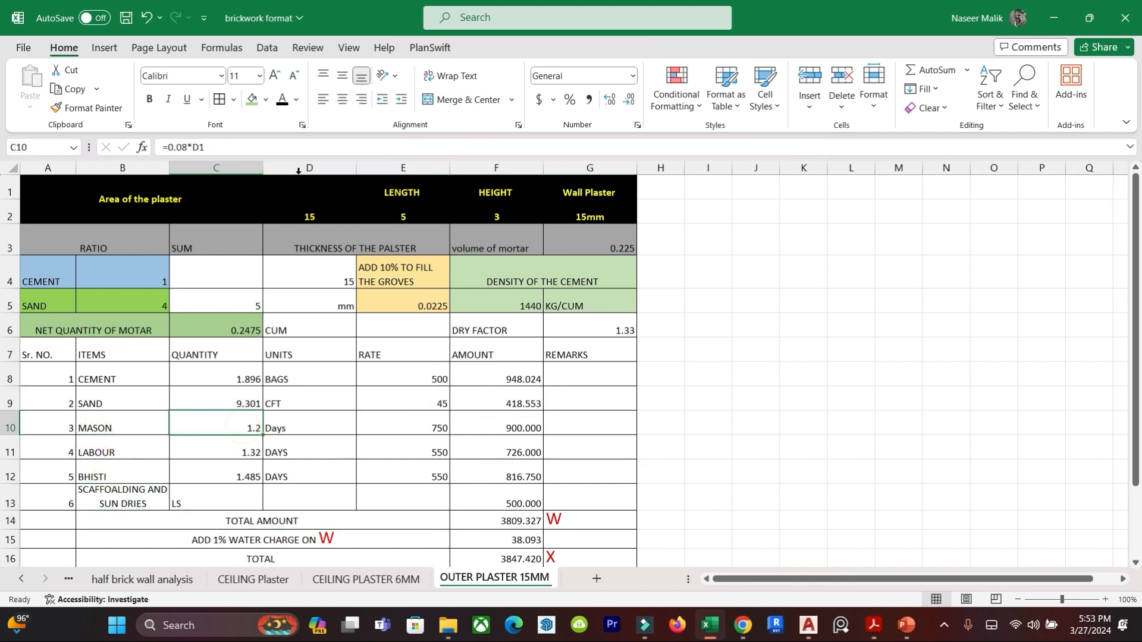
{"action": "left_click", "coordinate": [241, 451]}
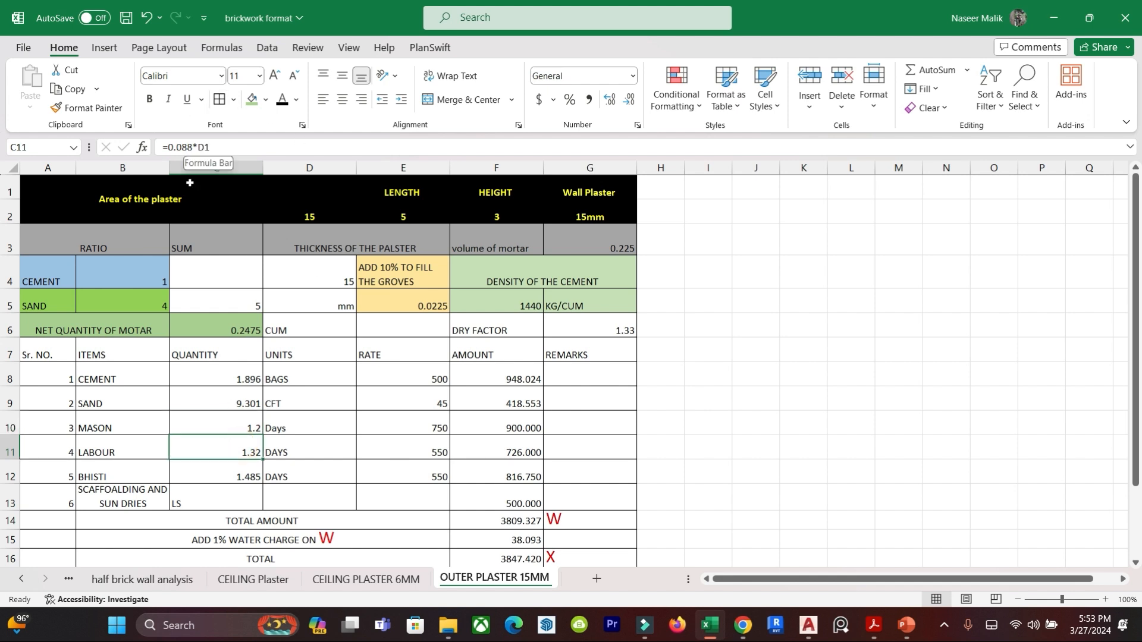
{"action": "left_click", "coordinate": [239, 475]}
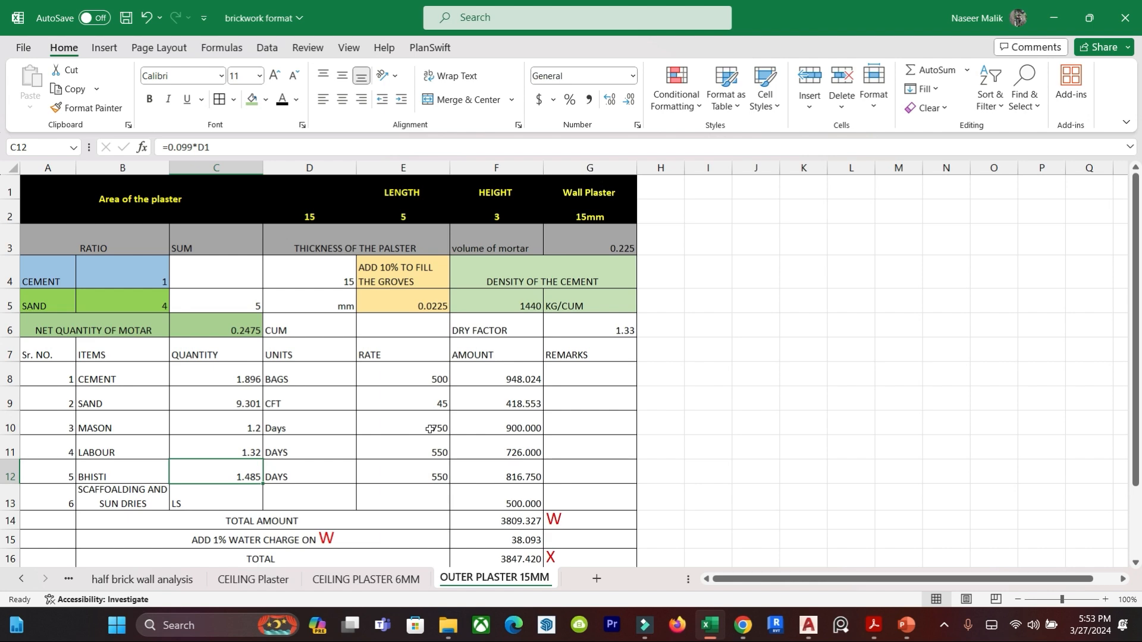
Switch to the DAR PDF in Acrobat and mark the labour quantities and the Bhisti row of item 13.5.1.
{"action": "mouse_move", "coordinate": [810, 629]}
{"action": "left_click", "coordinate": [874, 625]}
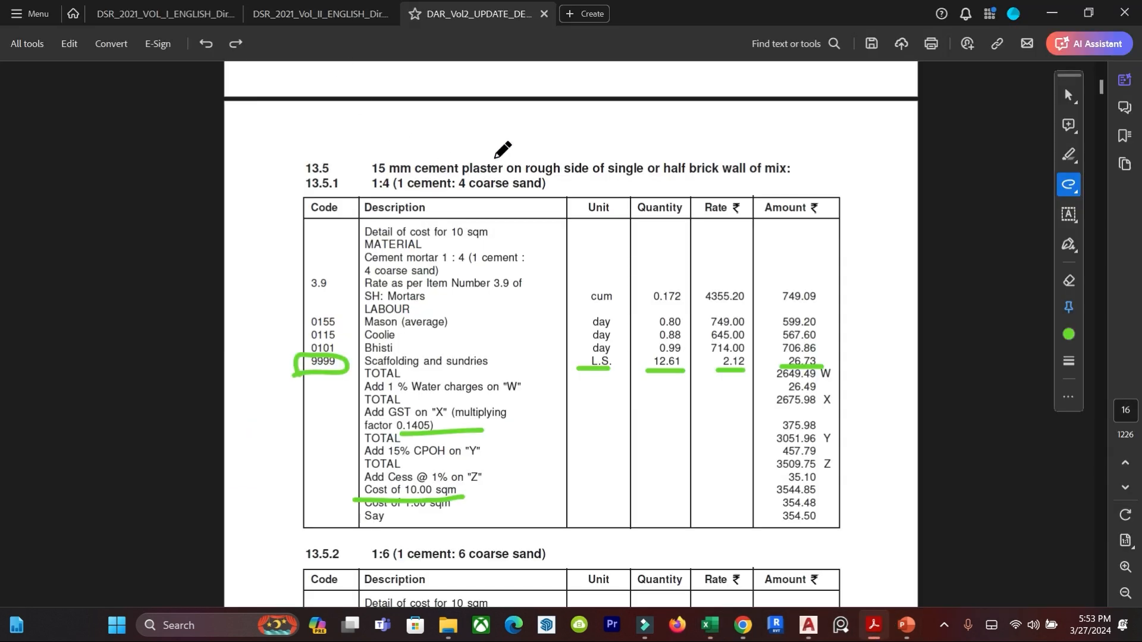
{"action": "scroll", "coordinate": [479, 284], "scroll_direction": "down", "scroll_amount": 1}
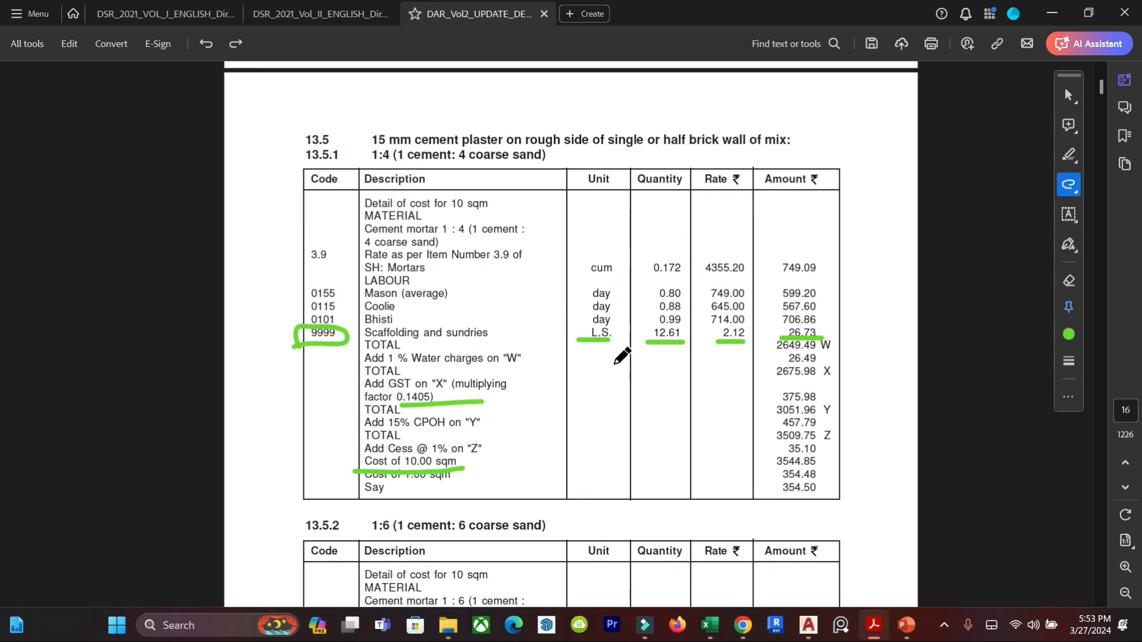
{"action": "scroll", "coordinate": [526, 360], "scroll_direction": "down", "scroll_amount": 2}
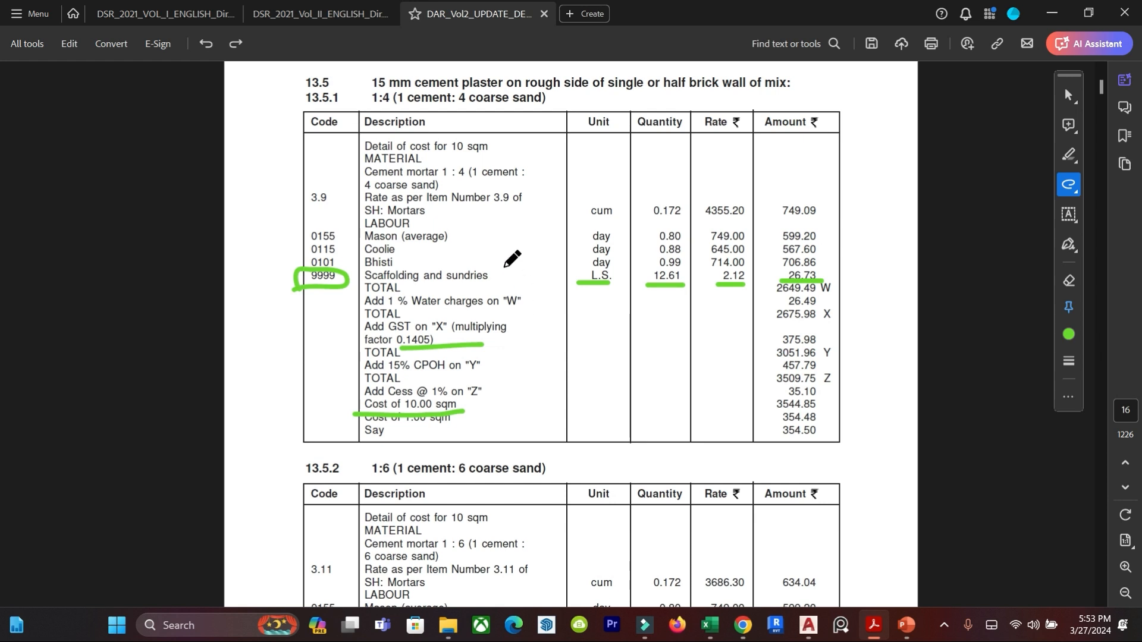
{"action": "mouse_move", "coordinate": [677, 227]}
{"action": "left_mouse_down"}
{"action": "mouse_move", "coordinate": [642, 270]}
{"action": "mouse_move", "coordinate": [681, 284]}
{"action": "mouse_move", "coordinate": [685, 224]}
{"action": "mouse_move", "coordinate": [697, 218]}
{"action": "mouse_move", "coordinate": [696, 254]}
{"action": "left_mouse_up"}
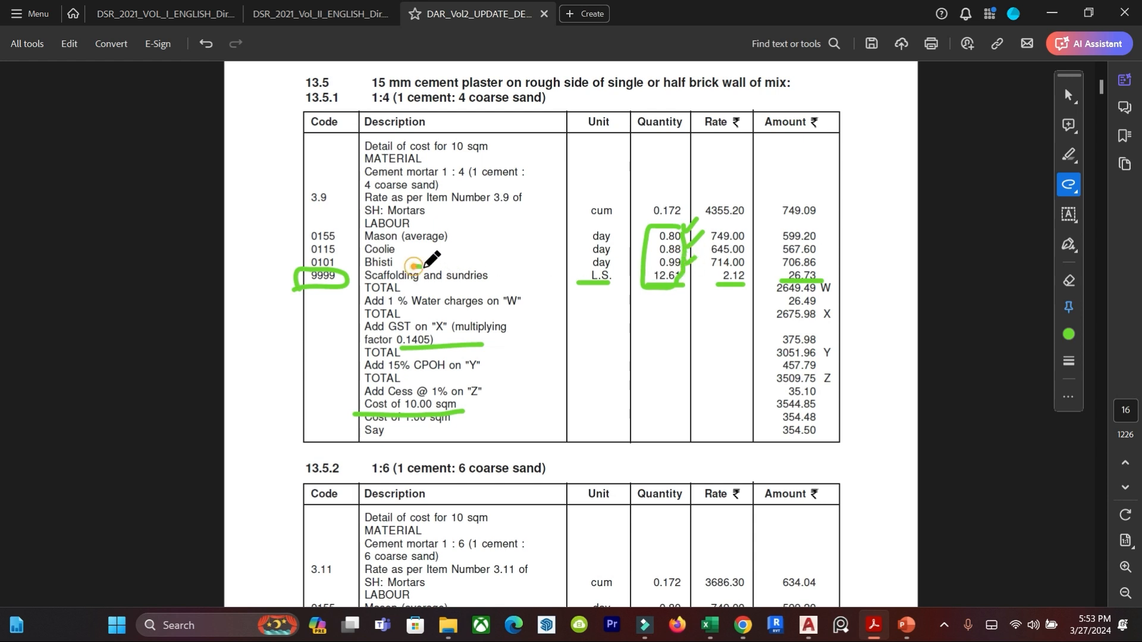
{"action": "left_click_drag", "start_coordinate": [412, 269], "coordinate": [507, 271]}
Handwrite the note 0.8 day / 10 sqm across the totals area of the 13.5.1 table.
{"action": "mouse_move", "coordinate": [616, 344]}
{"action": "left_mouse_down"}
{"action": "mouse_move", "coordinate": [641, 357]}
{"action": "mouse_move", "coordinate": [659, 340]}
{"action": "mouse_move", "coordinate": [703, 337]}
{"action": "mouse_move", "coordinate": [725, 308]}
{"action": "mouse_move", "coordinate": [746, 360]}
{"action": "left_mouse_up"}
{"action": "left_click", "coordinate": [626, 357]}
{"action": "left_click_drag", "start_coordinate": [761, 308], "coordinate": [763, 333]}
{"action": "mouse_move", "coordinate": [776, 307]}
{"action": "left_mouse_down"}
{"action": "mouse_move", "coordinate": [771, 315]}
{"action": "mouse_move", "coordinate": [800, 324]}
{"action": "mouse_move", "coordinate": [830, 310]}
{"action": "mouse_move", "coordinate": [851, 318]}
{"action": "left_mouse_up"}
Circle 10 sqm in the cost detail, note 0.08 for 1 sqm beside the table and add an arrow to the quantities.
{"action": "mouse_move", "coordinate": [503, 142]}
{"action": "left_mouse_down"}
{"action": "mouse_move", "coordinate": [452, 146]}
{"action": "mouse_move", "coordinate": [512, 142]}
{"action": "left_mouse_up"}
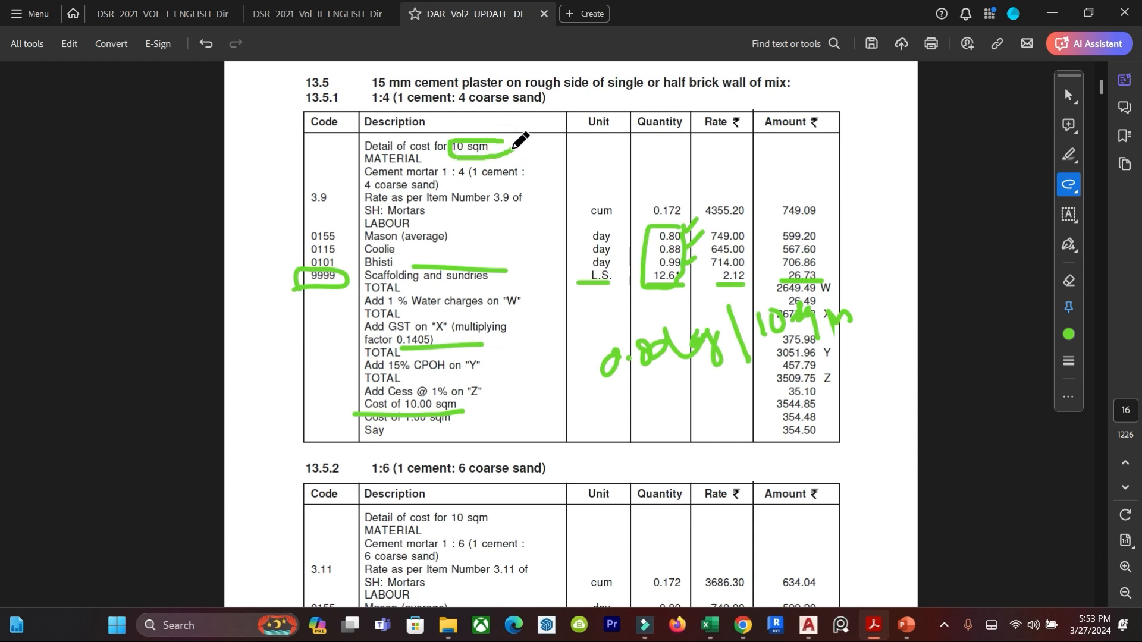
{"action": "mouse_move", "coordinate": [763, 158]}
{"action": "left_mouse_down"}
{"action": "mouse_move", "coordinate": [773, 190]}
{"action": "mouse_move", "coordinate": [869, 158]}
{"action": "mouse_move", "coordinate": [907, 164]}
{"action": "mouse_move", "coordinate": [854, 197]}
{"action": "left_mouse_up"}
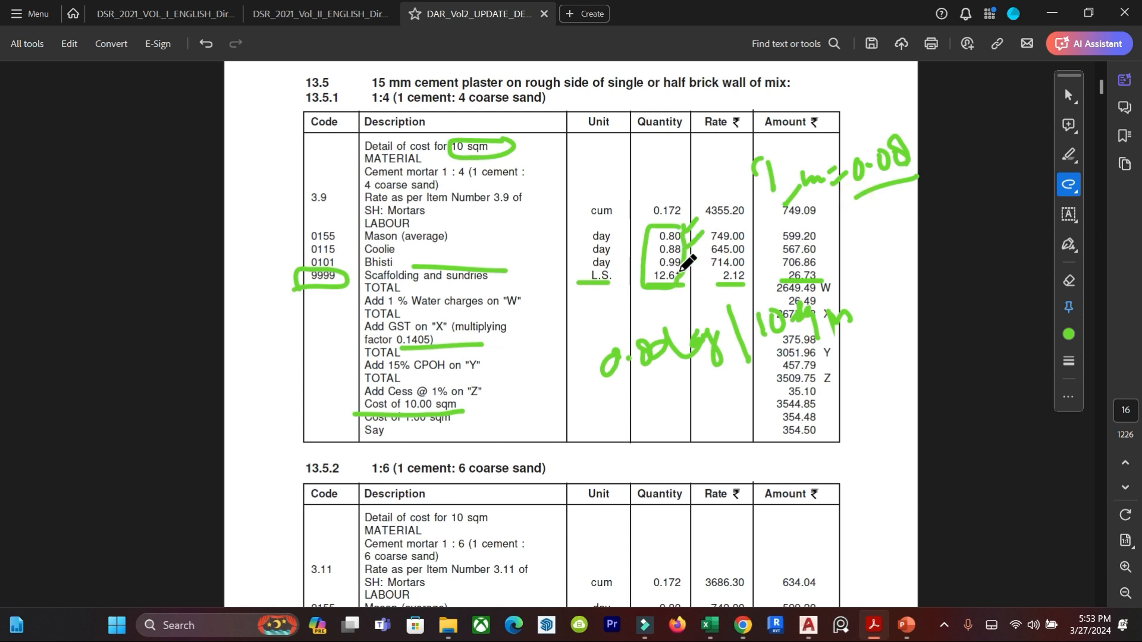
{"action": "mouse_move", "coordinate": [684, 146]}
{"action": "left_mouse_down"}
{"action": "mouse_move", "coordinate": [680, 196]}
{"action": "mouse_move", "coordinate": [691, 188]}
{"action": "left_mouse_up"}
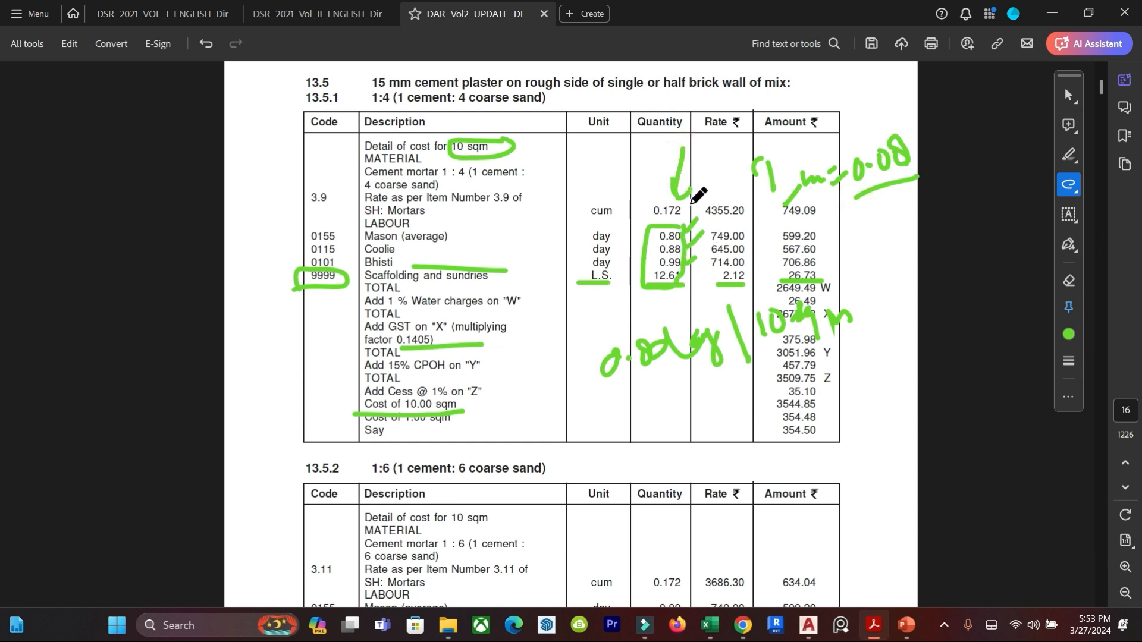
Switch back to the Excel sheet and enter the mason quantity formula =0.088*D1 in cell C10.
{"action": "left_click", "coordinate": [709, 625]}
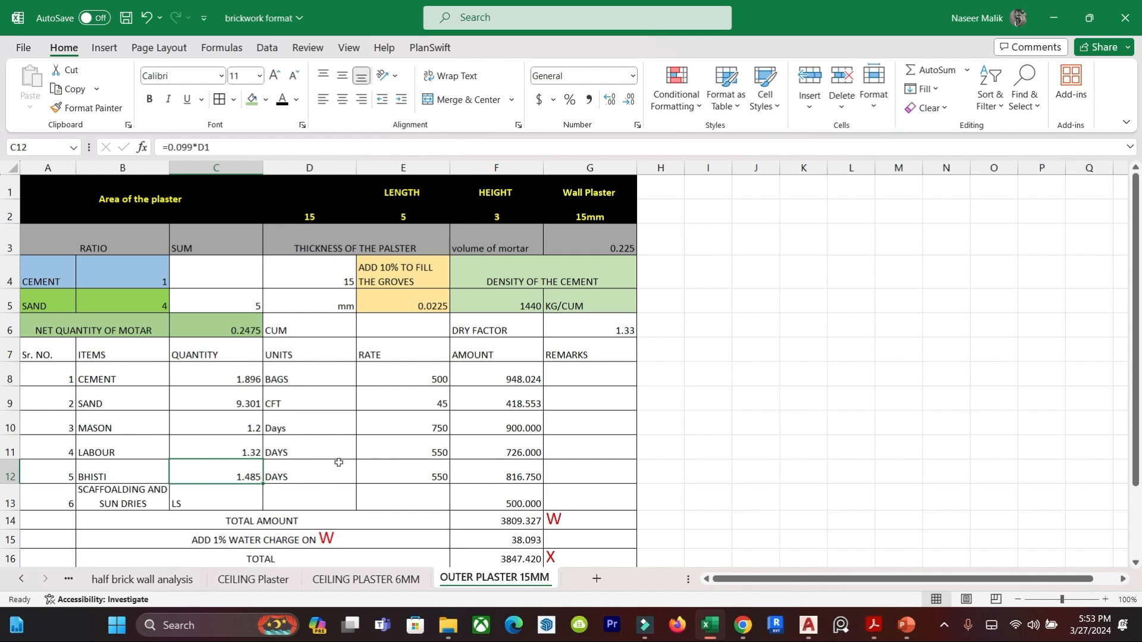
{"action": "left_click", "coordinate": [391, 490]}
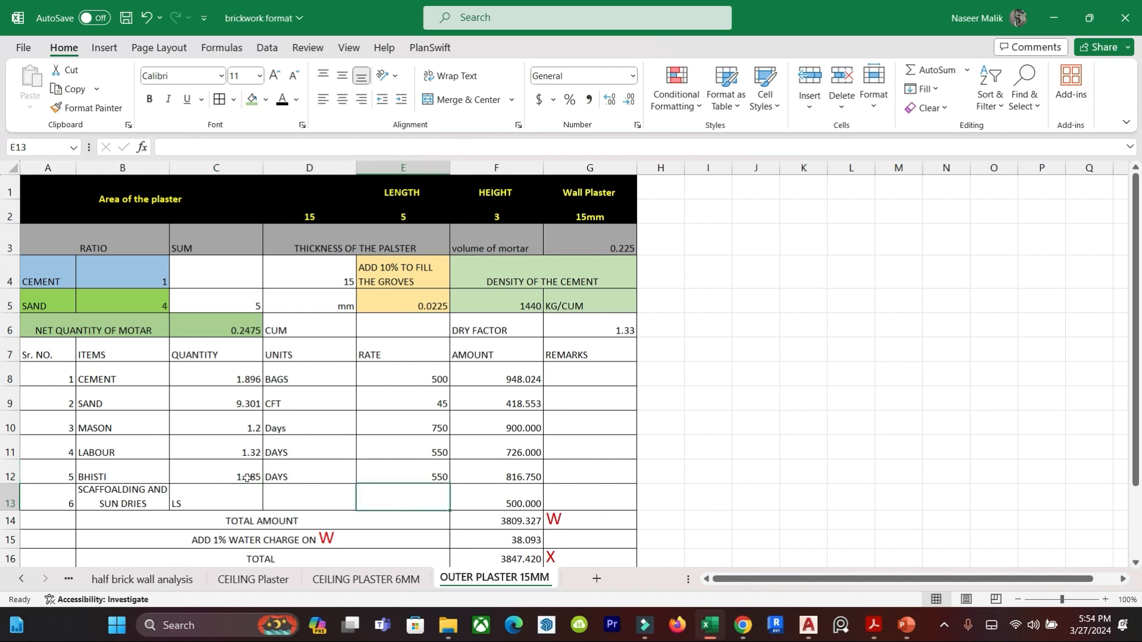
{"action": "left_click", "coordinate": [206, 432]}
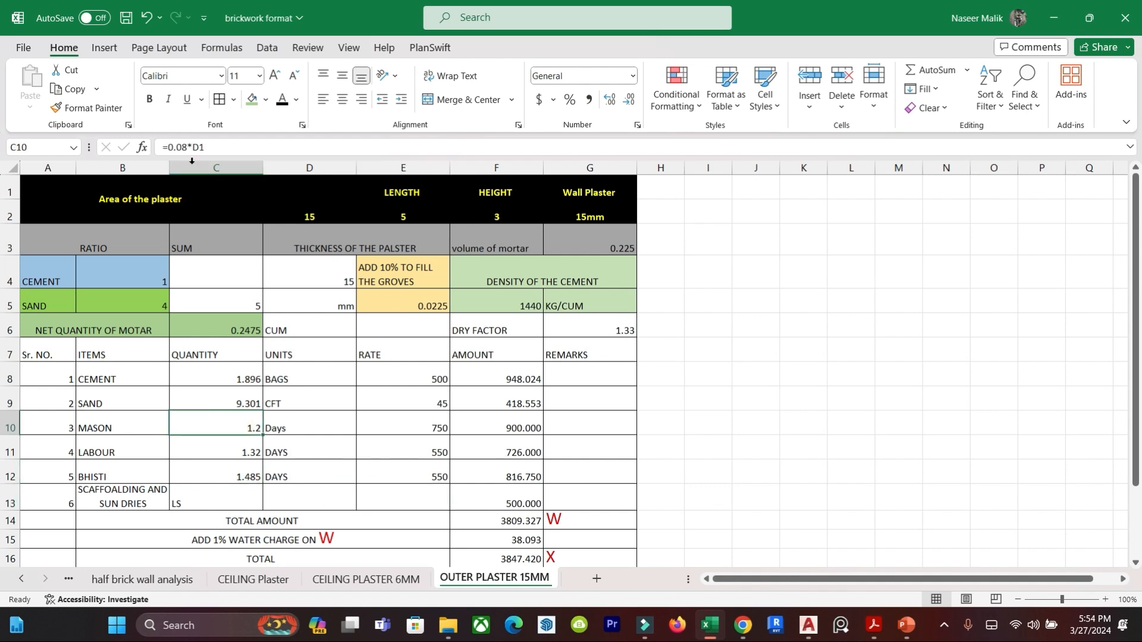
{"action": "left_click", "coordinate": [244, 428]}
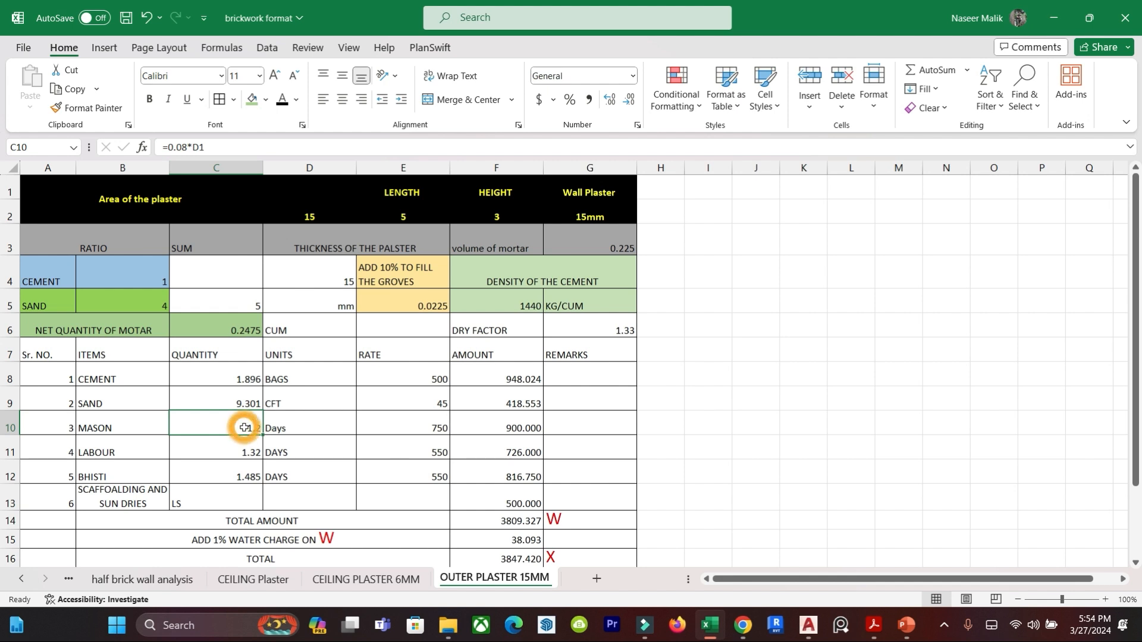
{"action": "type", "text": "=0"}
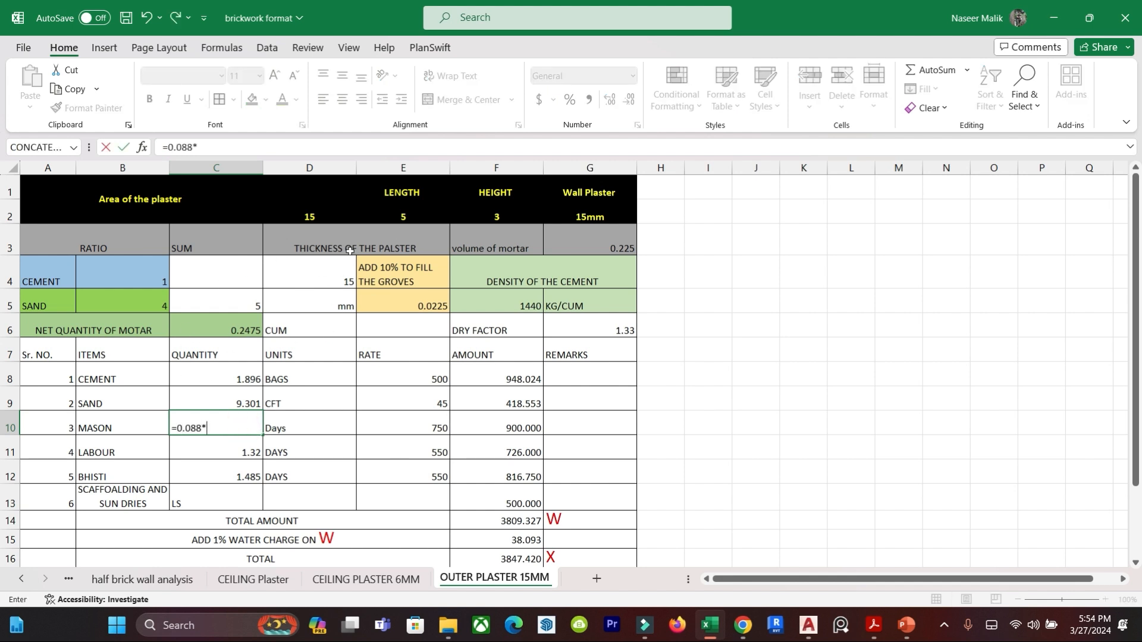
{"action": "type", "text": ".088*"}
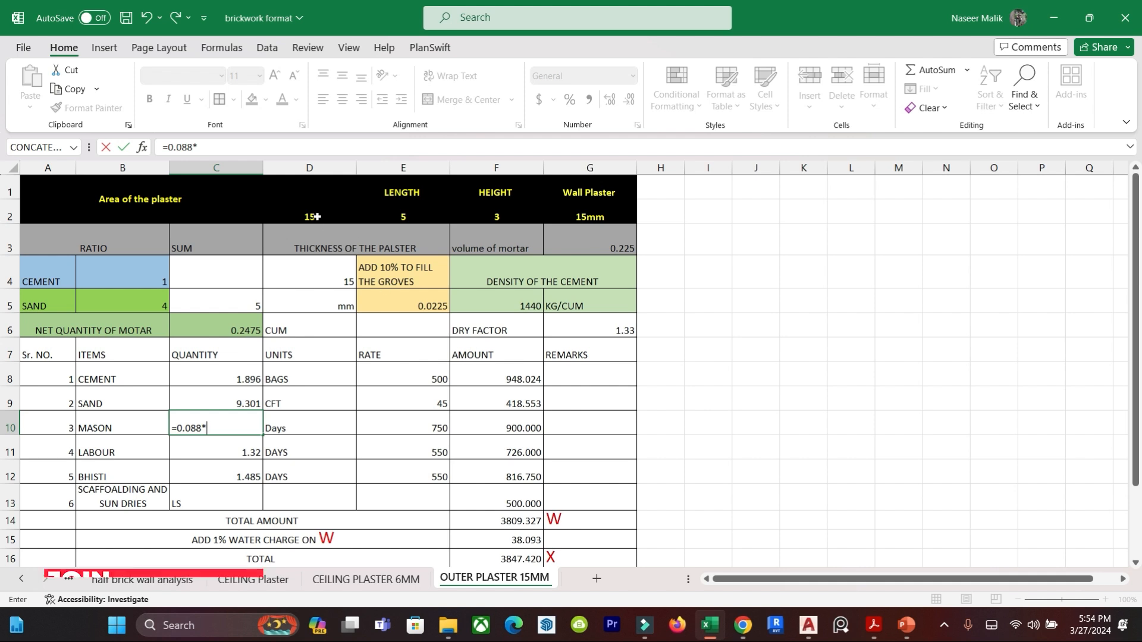
{"action": "left_click", "coordinate": [315, 215]}
{"action": "key", "text": "Return"}
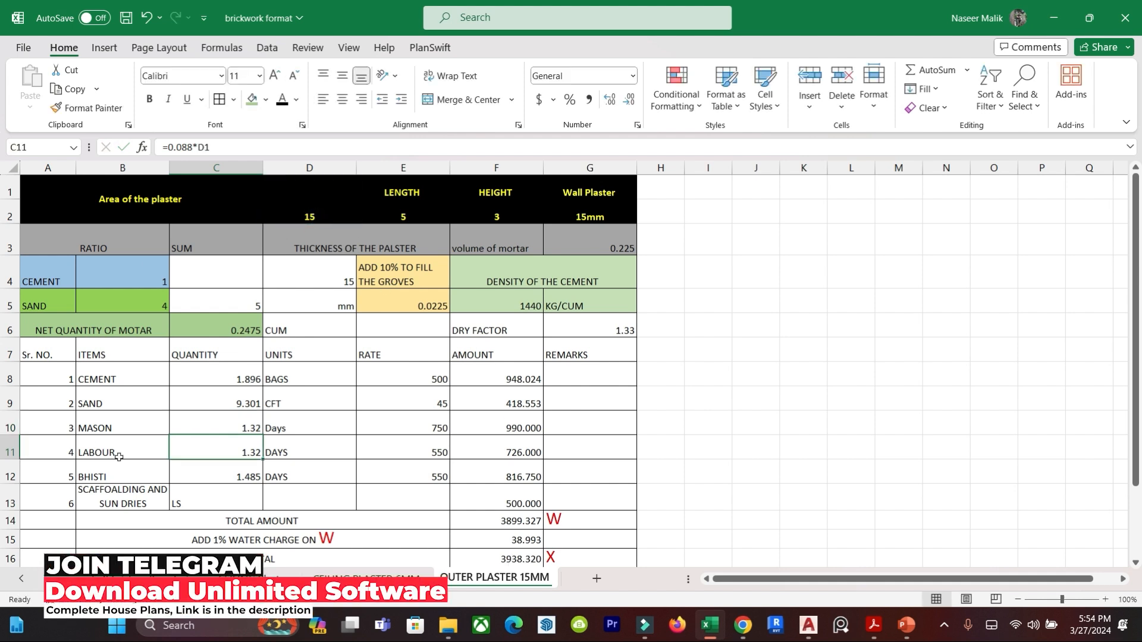
{"action": "type", "text": "=0.8"}
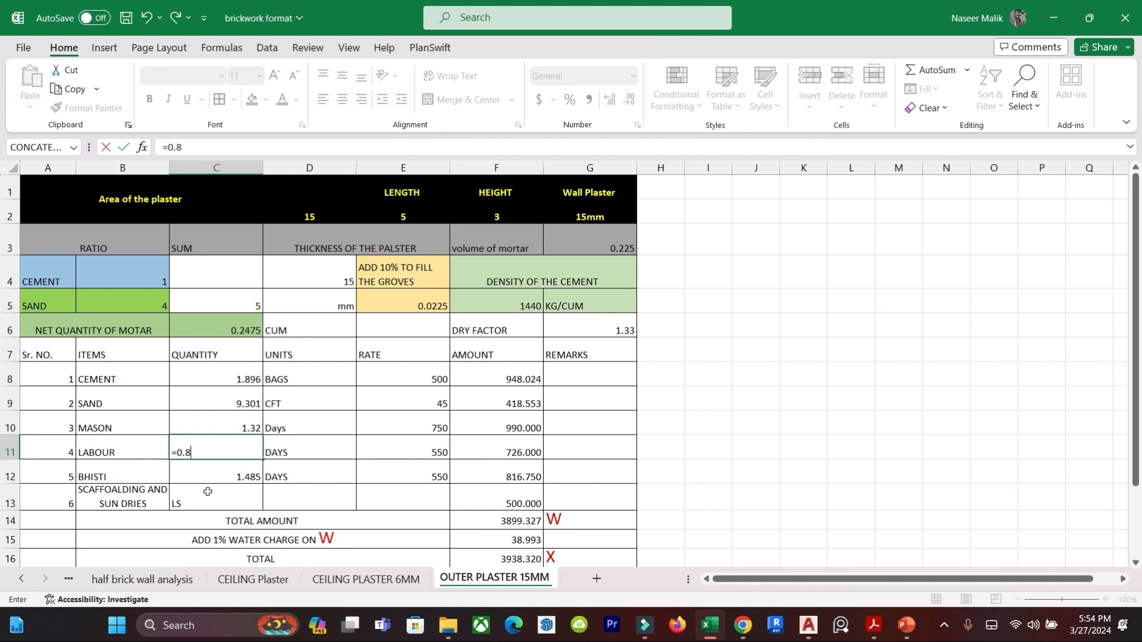
{"action": "key", "text": "Escape"}
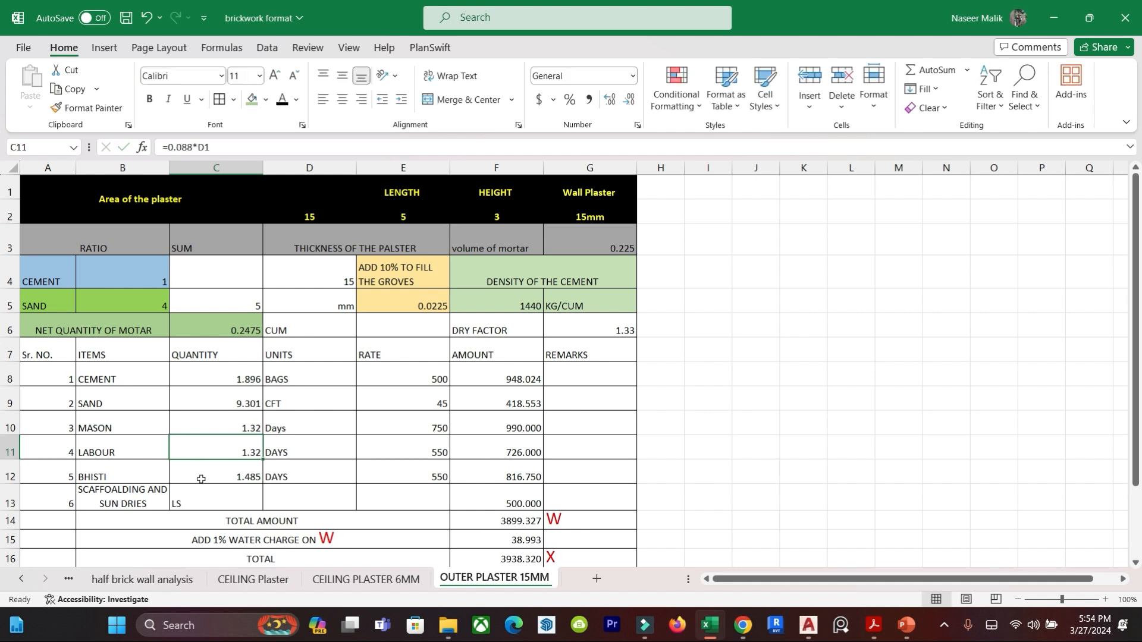
Switch to the DAR PDF and mark the mason quantity of item 13.5.1 with an arrow.
{"action": "left_click", "coordinate": [216, 429]}
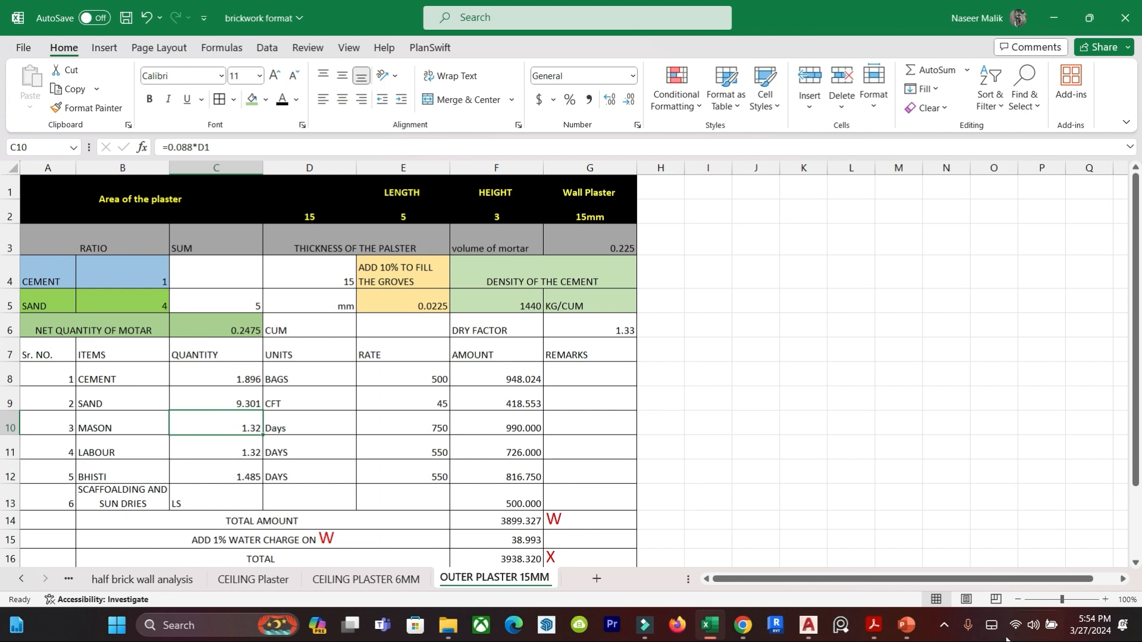
{"action": "left_click", "coordinate": [906, 625]}
{"action": "mouse_move", "coordinate": [874, 625]}
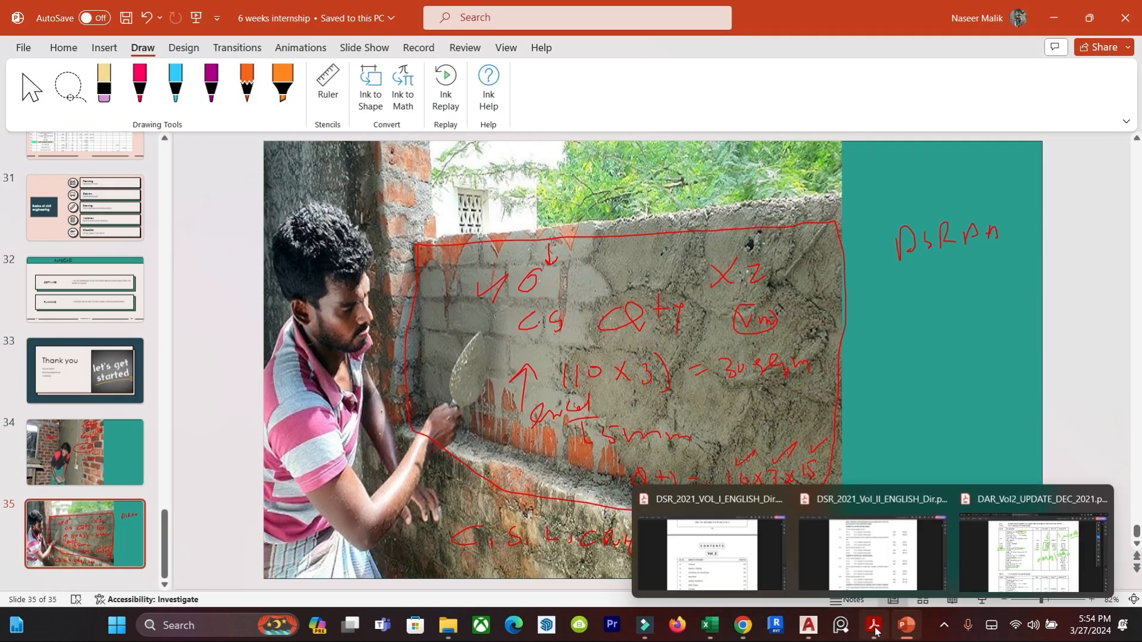
{"action": "left_click", "coordinate": [1032, 548]}
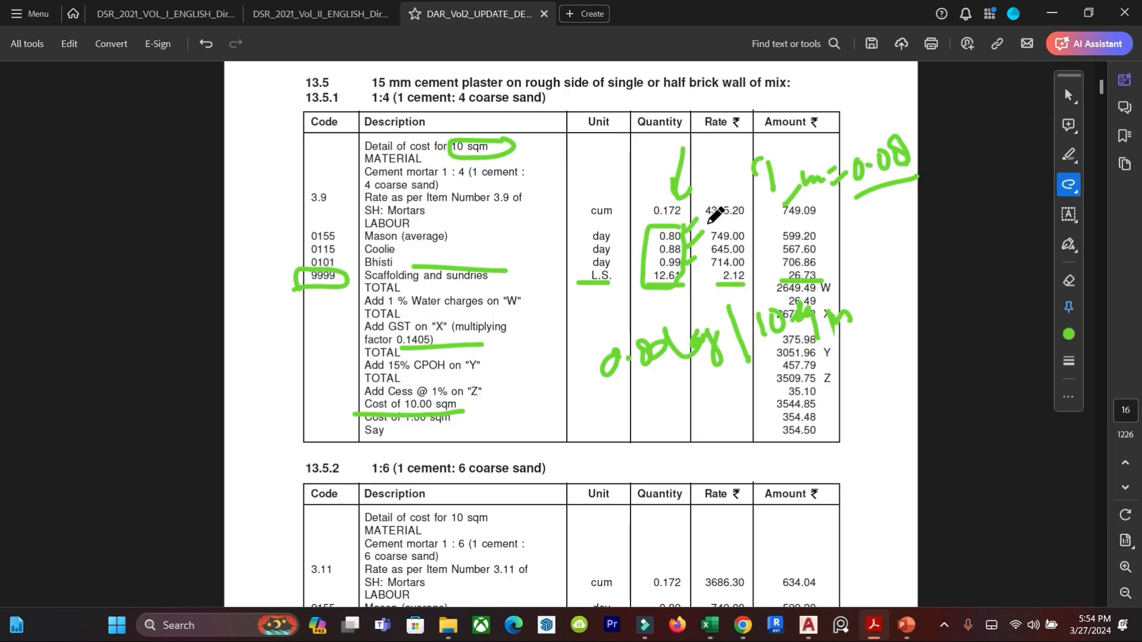
{"action": "mouse_move", "coordinate": [702, 197]}
{"action": "left_mouse_down"}
{"action": "mouse_move", "coordinate": [681, 220]}
{"action": "mouse_move", "coordinate": [691, 223]}
{"action": "left_mouse_up"}
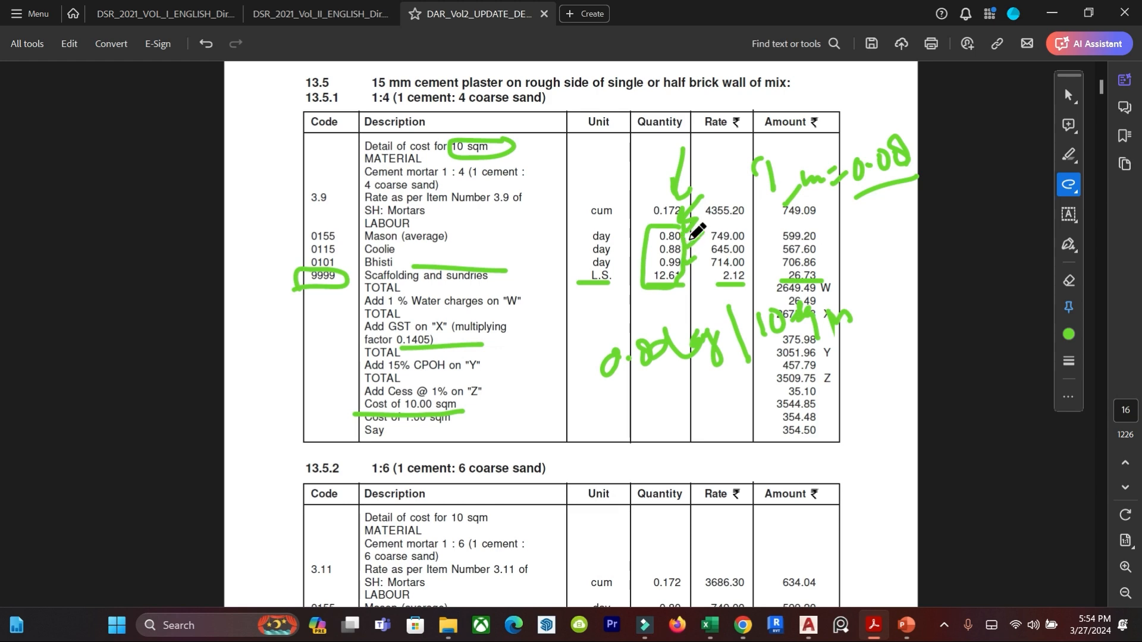
{"action": "mouse_move", "coordinate": [809, 625]}
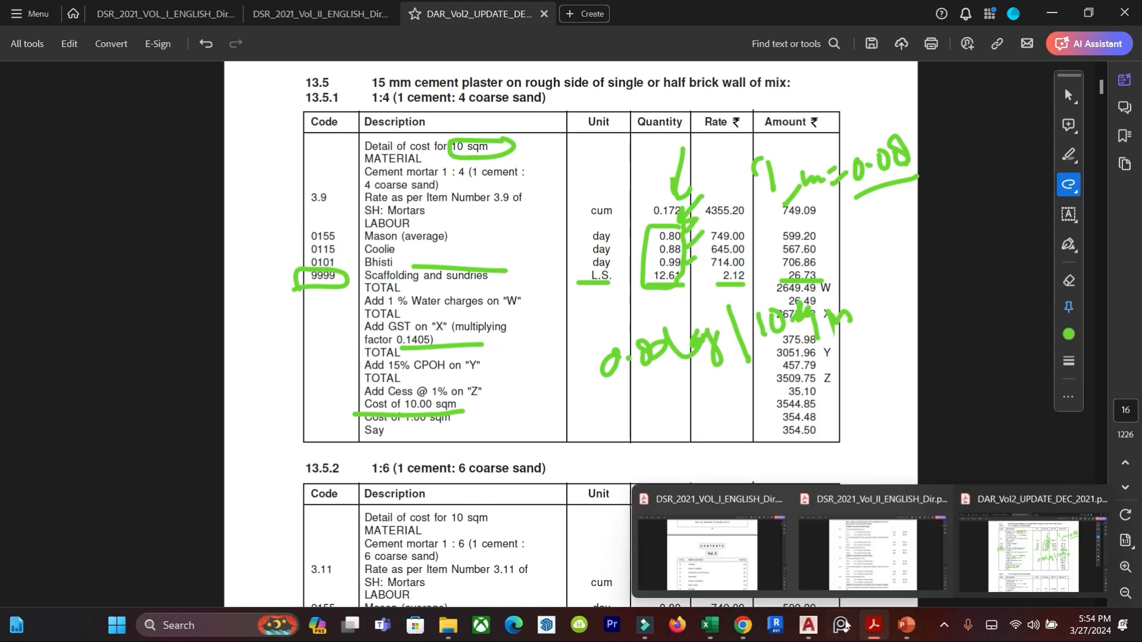
Switch back to the Excel sheet and enter the mason quantity formula =0.08*D1 in cell C10.
{"action": "left_click", "coordinate": [709, 625]}
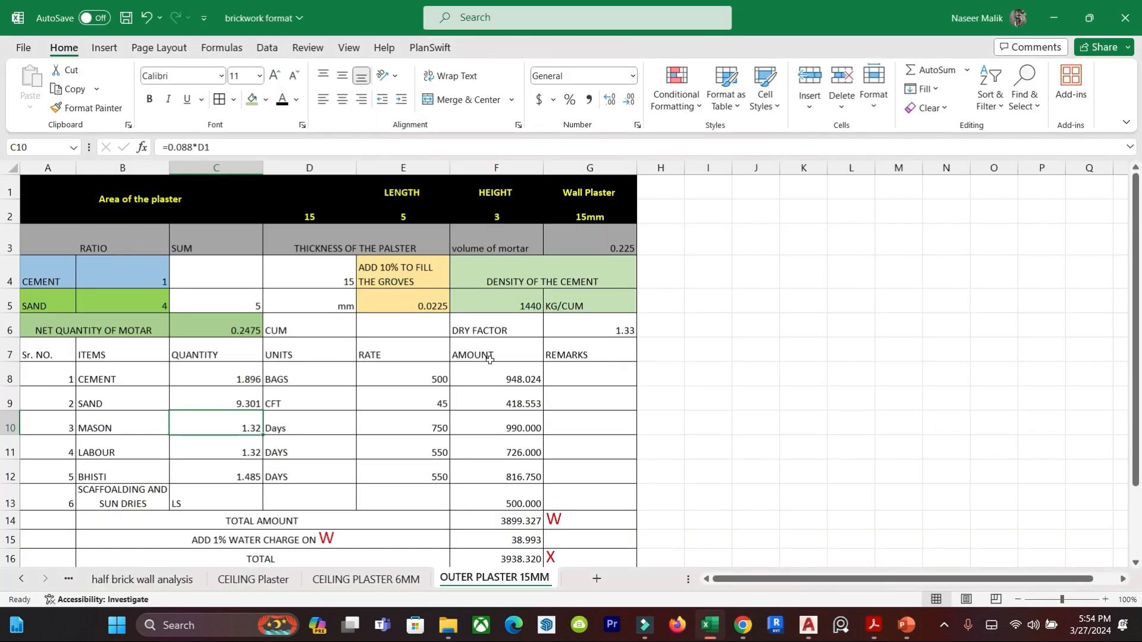
{"action": "left_click", "coordinate": [231, 428]}
{"action": "type", "text": "="}
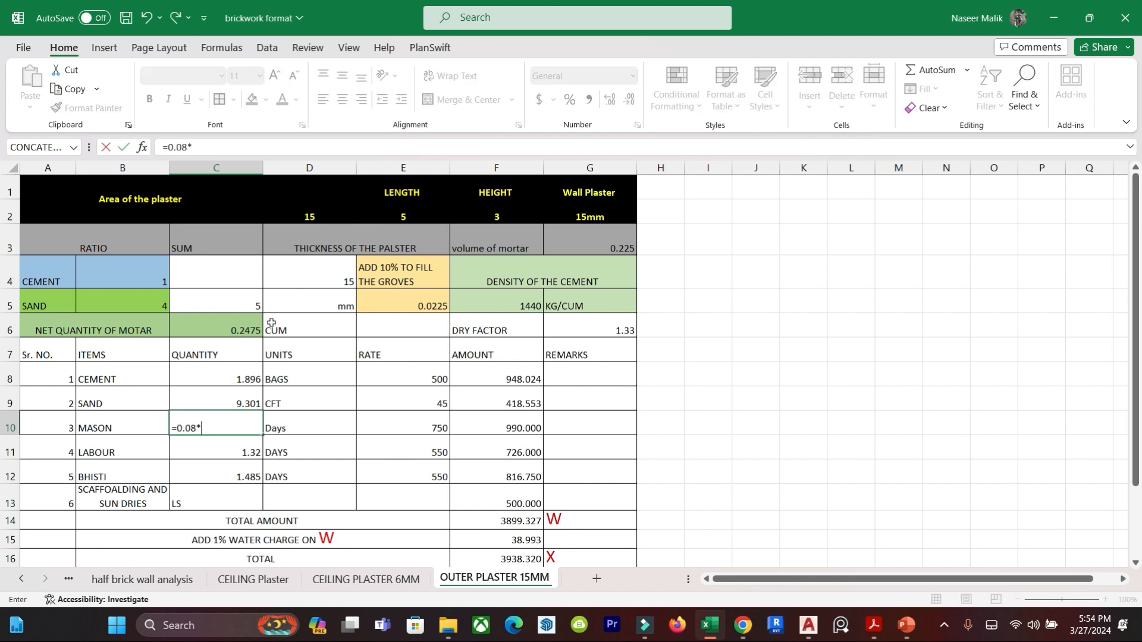
{"action": "type", "text": "0.088*"}
{"action": "left_click", "coordinate": [287, 224]}
{"action": "key", "text": "Return"}
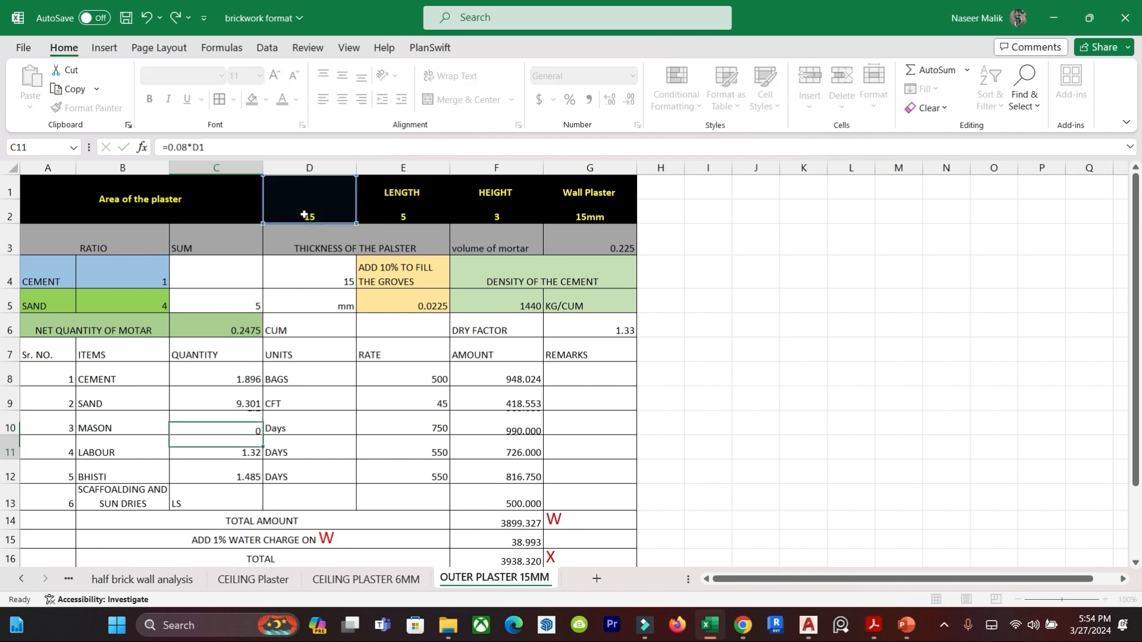
Enter the labour quantity formula =0.088*D1 in cell C11.
{"action": "left_click", "coordinate": [242, 449]}
{"action": "type", "text": "="}
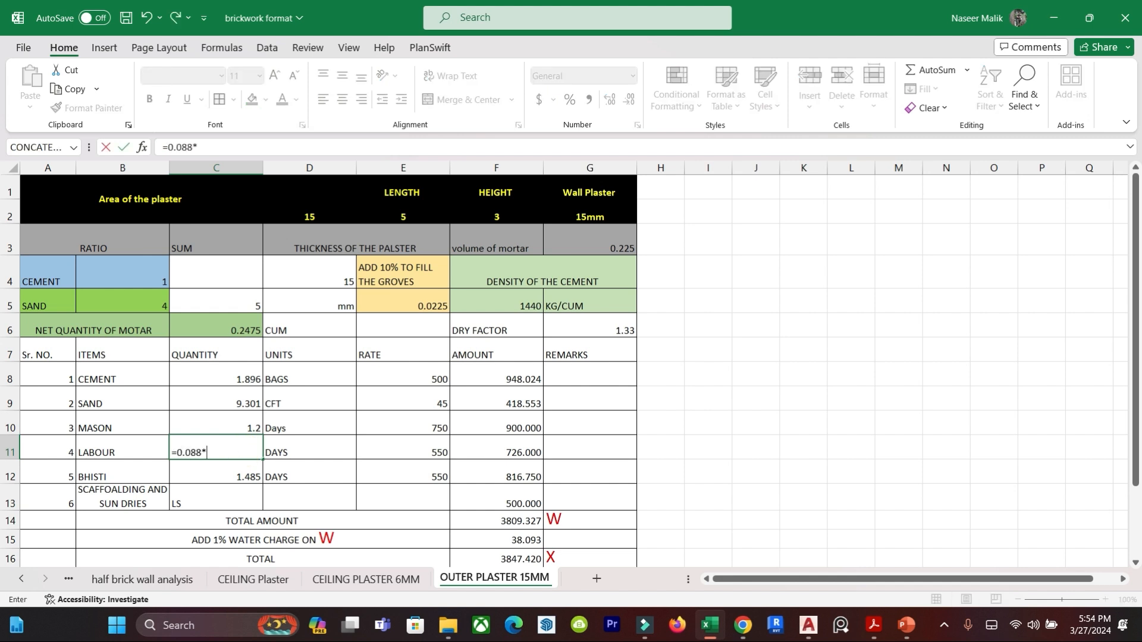
{"action": "type", "text": "0.088*"}
{"action": "left_click", "coordinate": [304, 217]}
{"action": "key", "text": "Return"}
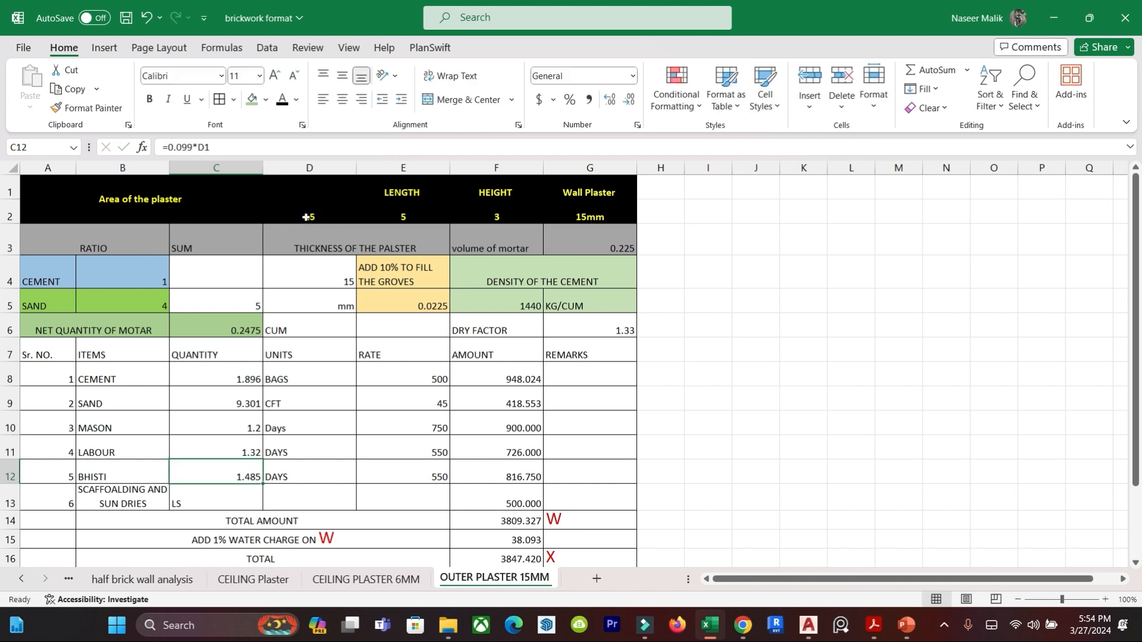
Enter the bhisti quantity formula =0.099*D1 in cell C12.
{"action": "left_click", "coordinate": [226, 470]}
{"action": "type", "text": "="}
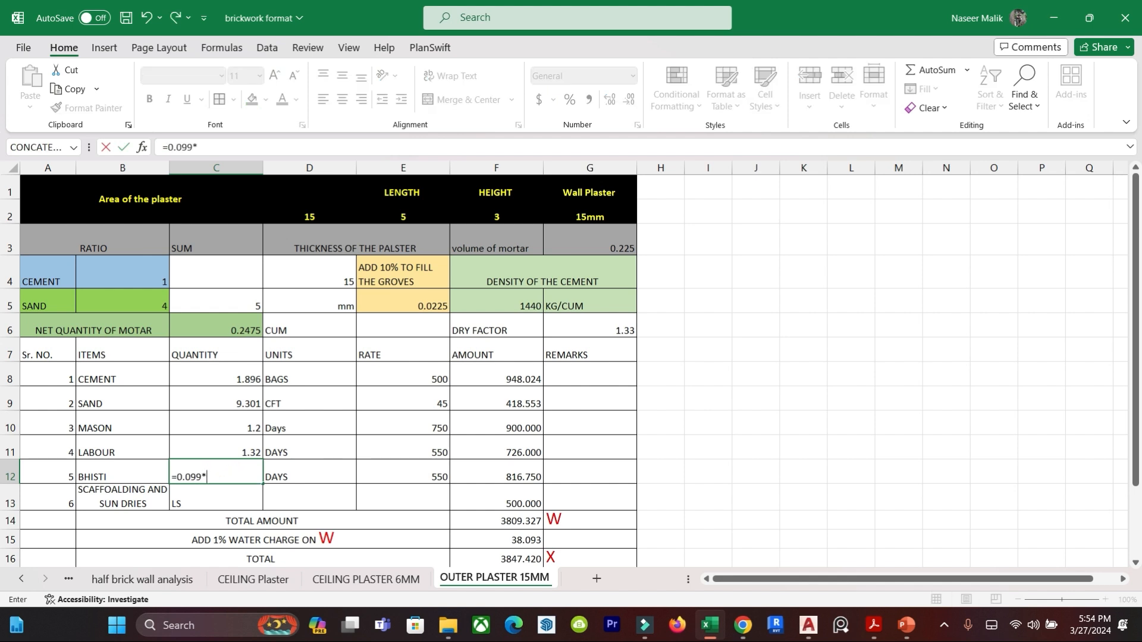
{"action": "left_click", "coordinate": [316, 212]}
{"action": "key", "text": "Return"}
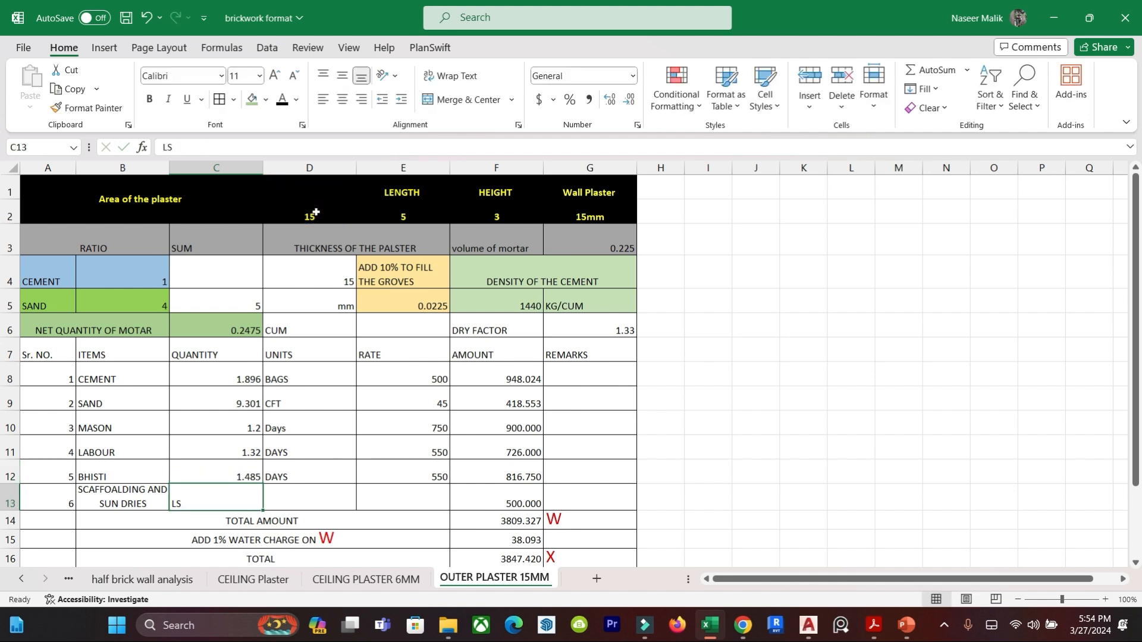
{"action": "left_click", "coordinate": [945, 422]}
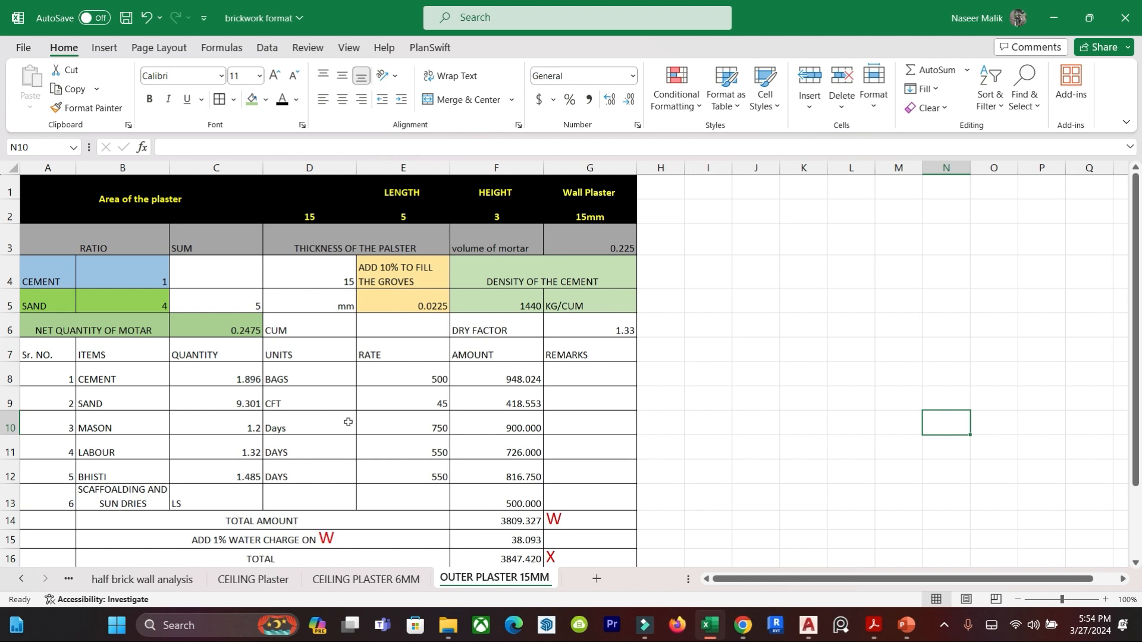
Set the mason rate in cell E10 to 750 and select the total amount cell F14.
{"action": "left_click", "coordinate": [430, 345]}
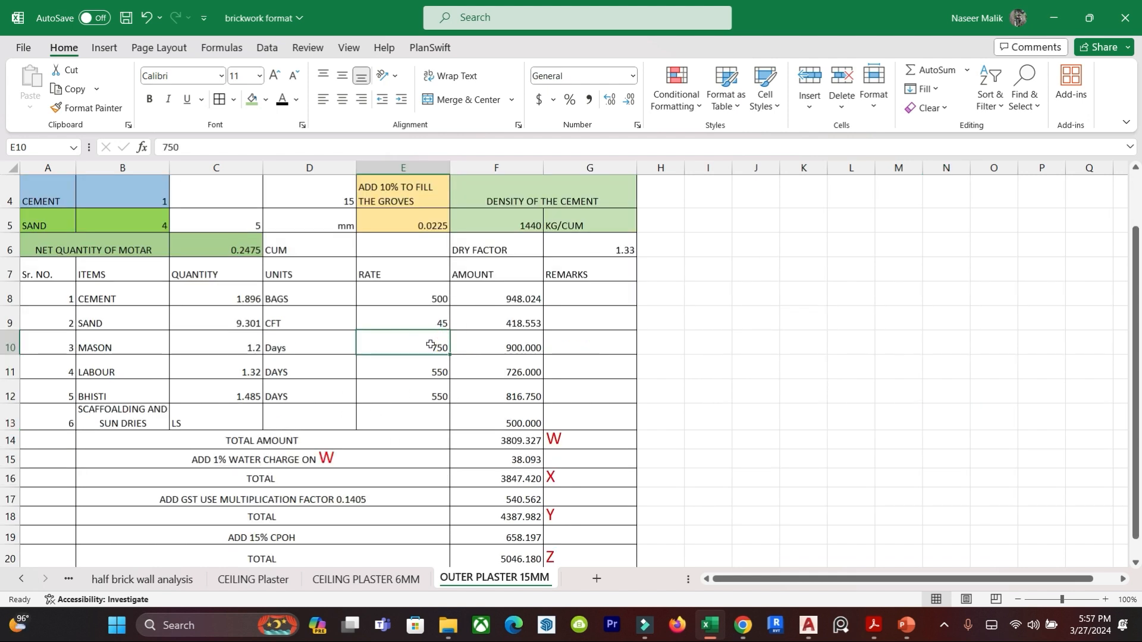
{"action": "type", "text": "7"}
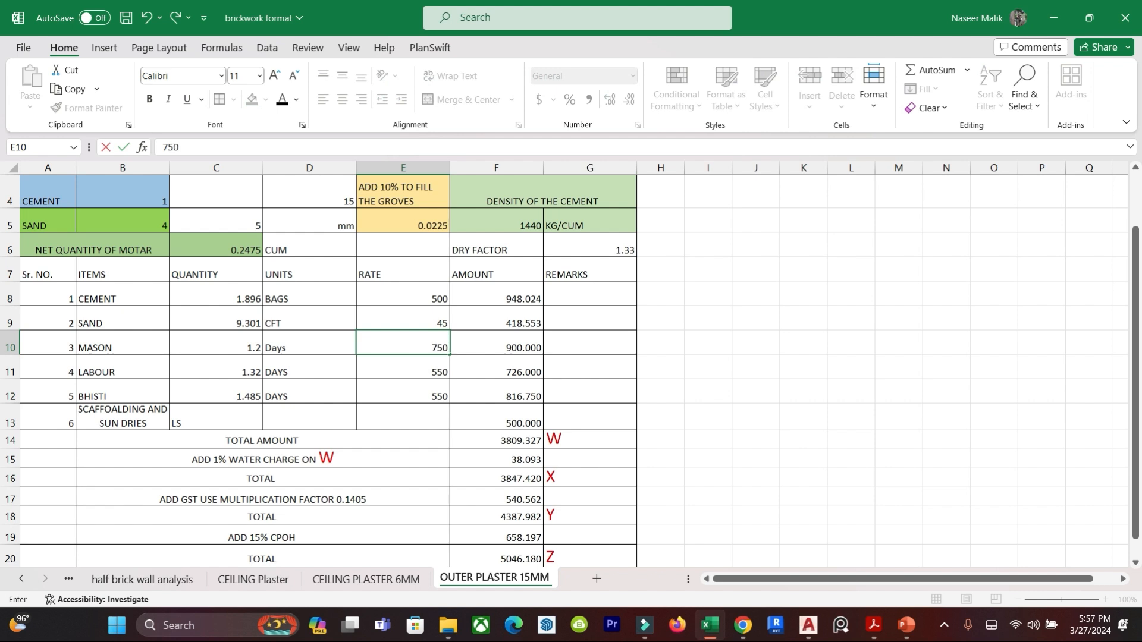
{"action": "key", "text": "Return"}
{"action": "left_click", "coordinate": [484, 438]}
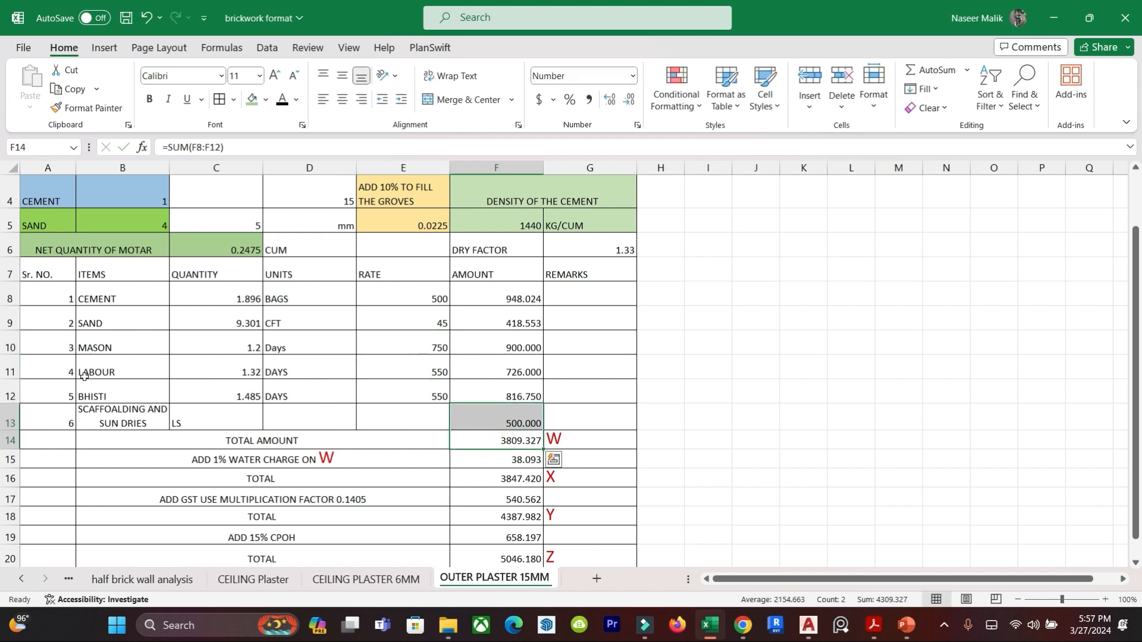
Review the labour and bhisti rates, the total amount formula, and the water charge and total rows below it.
{"action": "left_click", "coordinate": [122, 369]}
{"action": "left_click", "coordinate": [427, 367]}
{"action": "left_click", "coordinate": [427, 388]}
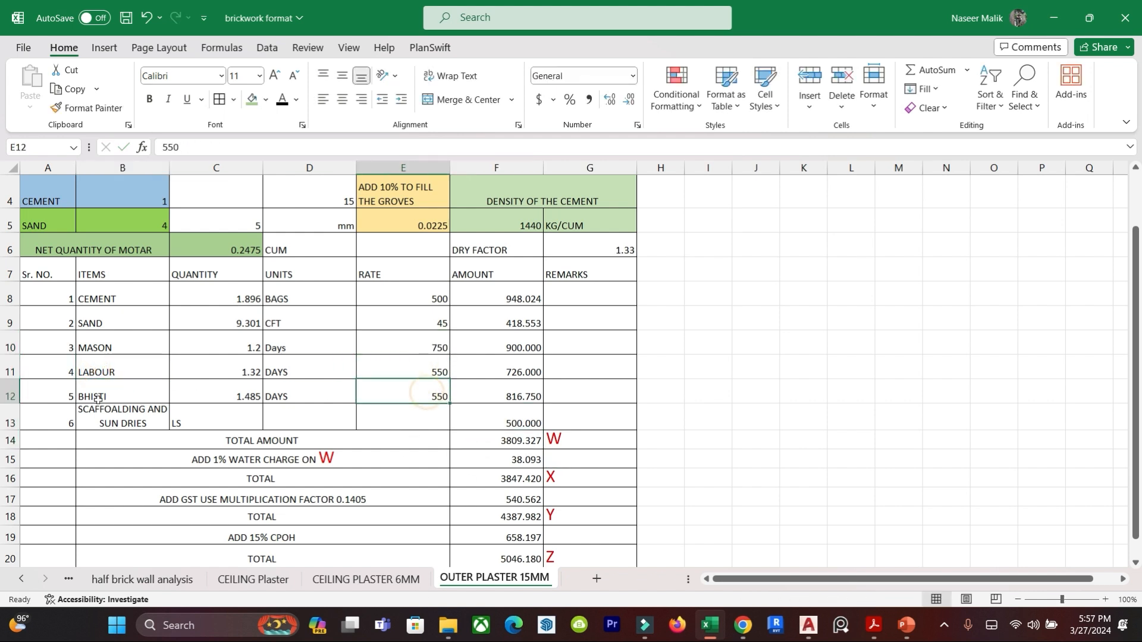
{"action": "left_click", "coordinate": [515, 438]}
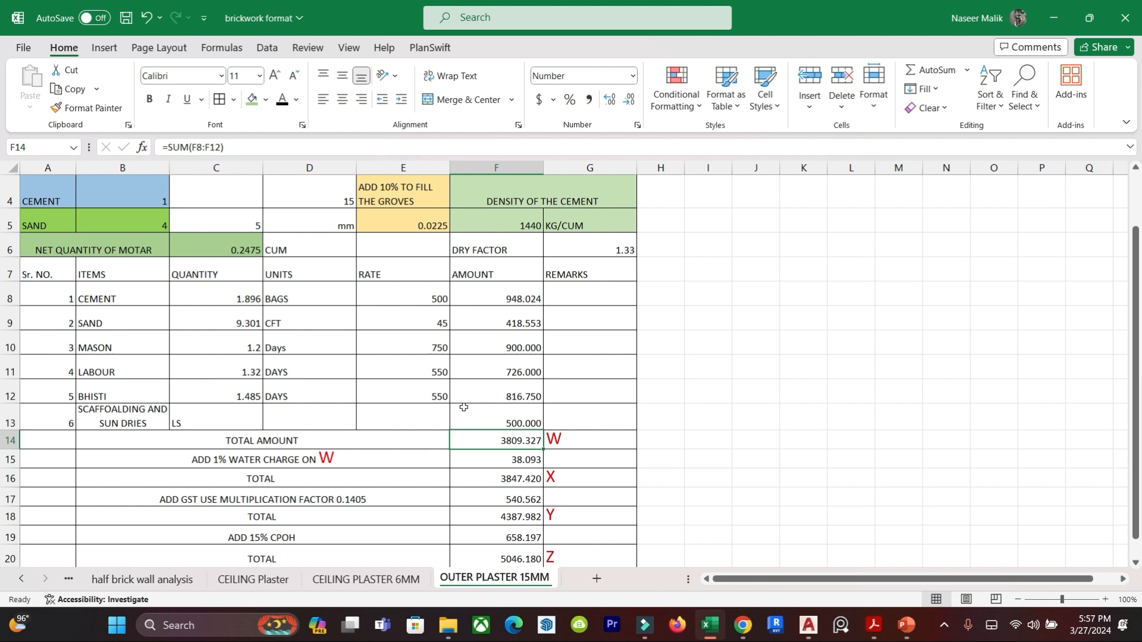
{"action": "scroll", "coordinate": [668, 395], "scroll_direction": "down", "scroll_amount": 1}
{"action": "left_click", "coordinate": [429, 379]}
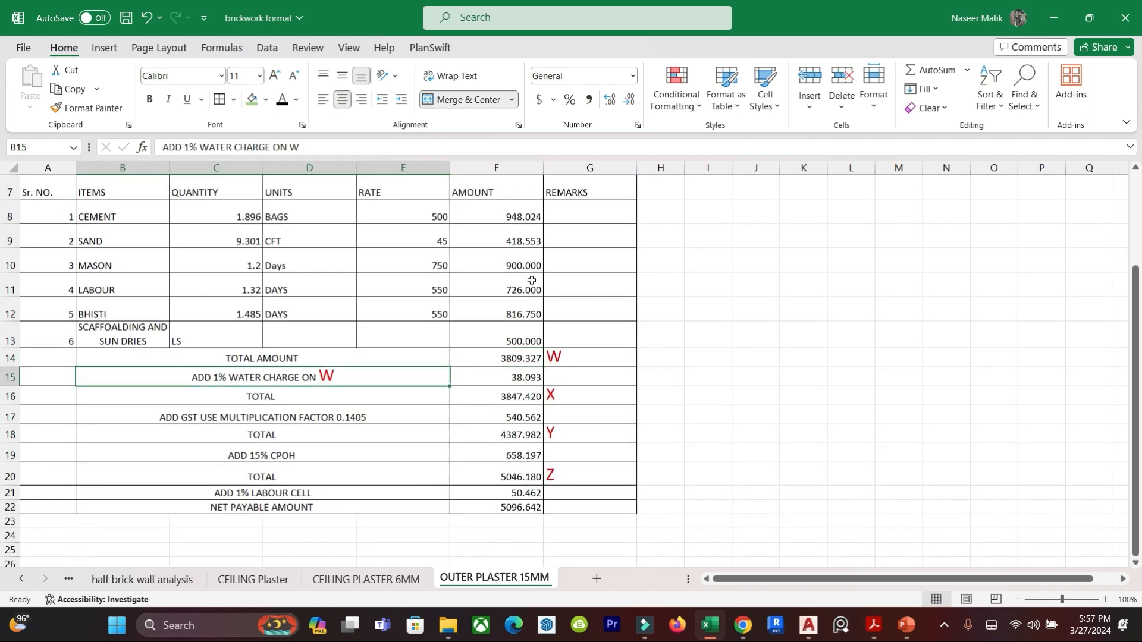
{"action": "left_click", "coordinate": [403, 394]}
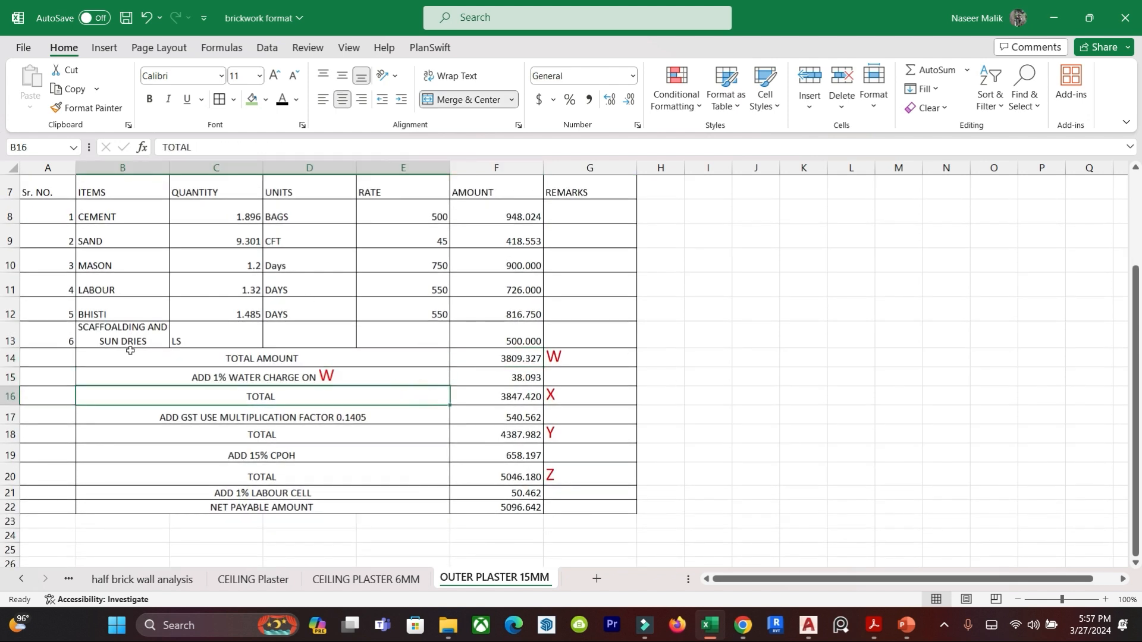
Set the scaffolding and sundries amount in cell F13 to 100.
{"action": "left_click", "coordinate": [110, 335]}
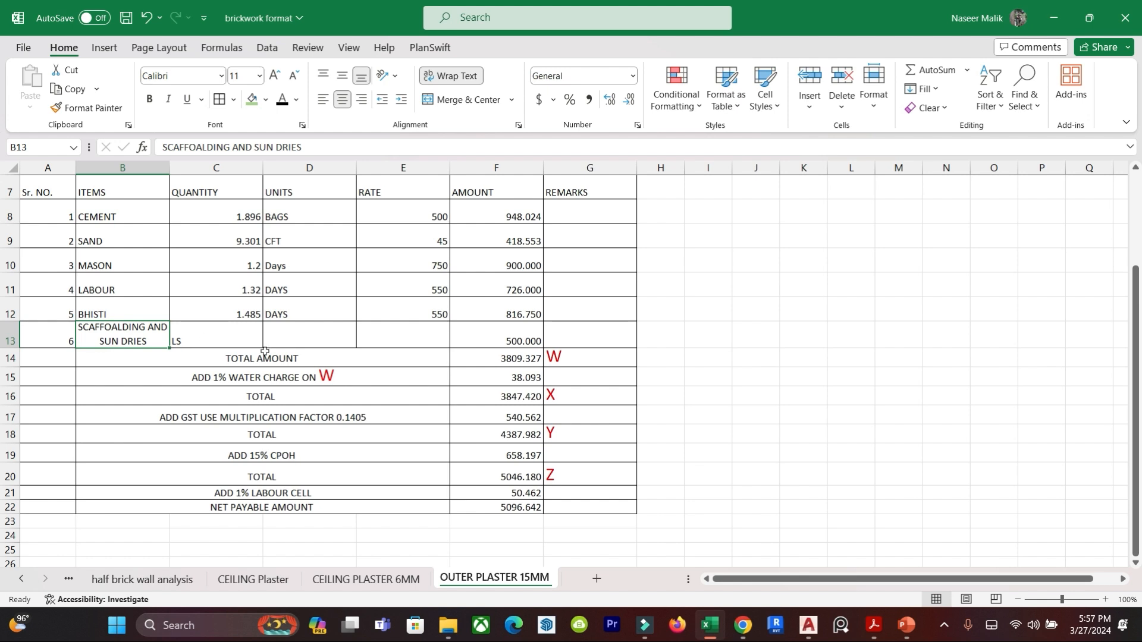
{"action": "left_click", "coordinate": [404, 340]}
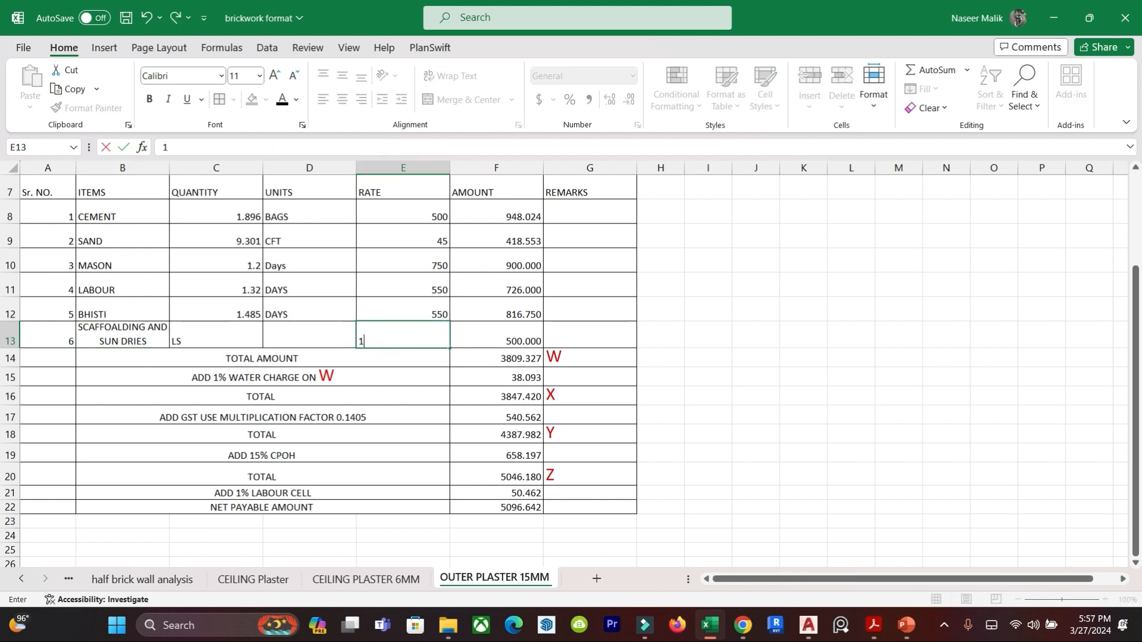
{"action": "type", "text": "100"}
{"action": "key", "text": "Tab"}
{"action": "left_click", "coordinate": [187, 450]}
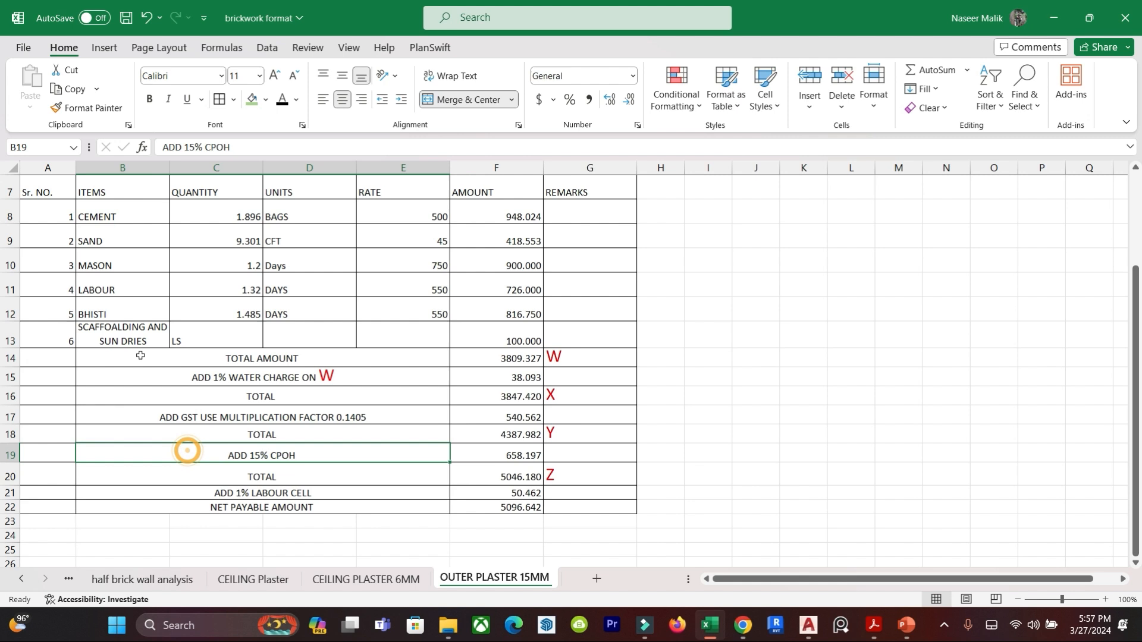
Replace the total amount formula in cell F14 with =SUM(F8:F13) so that scaffolding and sundries are included.
{"action": "left_click", "coordinate": [244, 357]}
{"action": "left_click", "coordinate": [528, 359]}
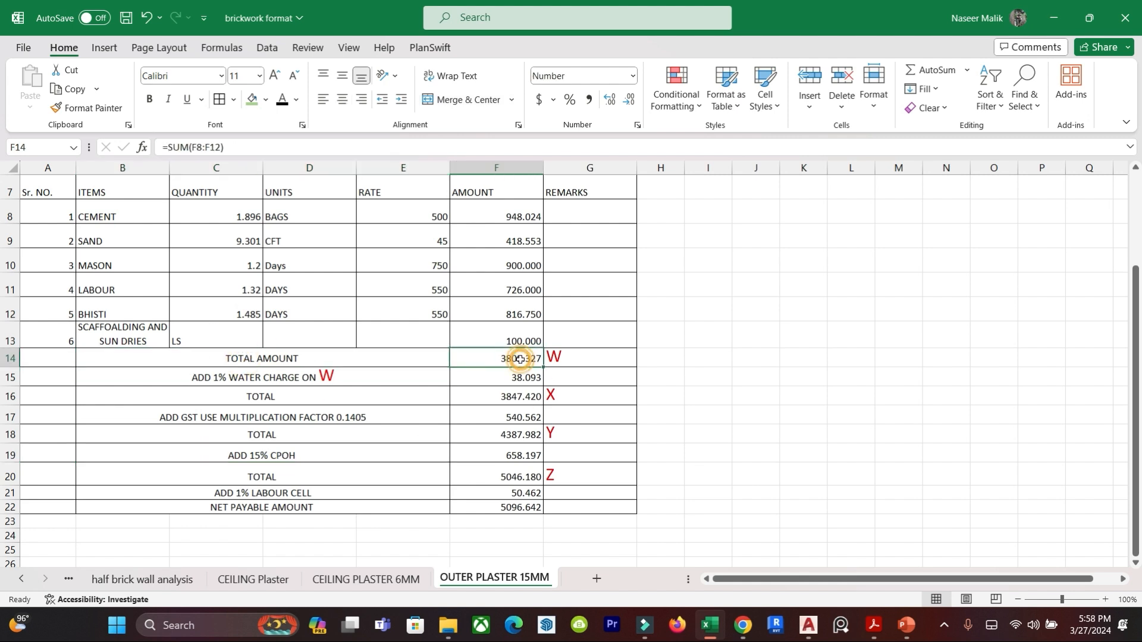
{"action": "key", "text": "alt+equal"}
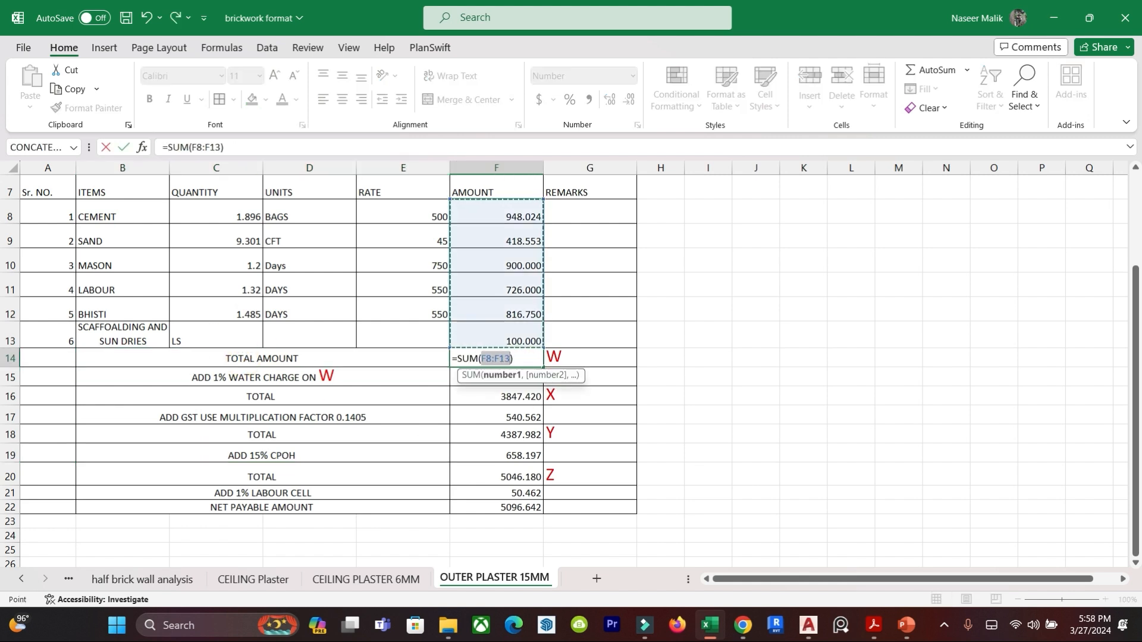
{"action": "key", "text": "Return"}
{"action": "left_click", "coordinate": [678, 433]}
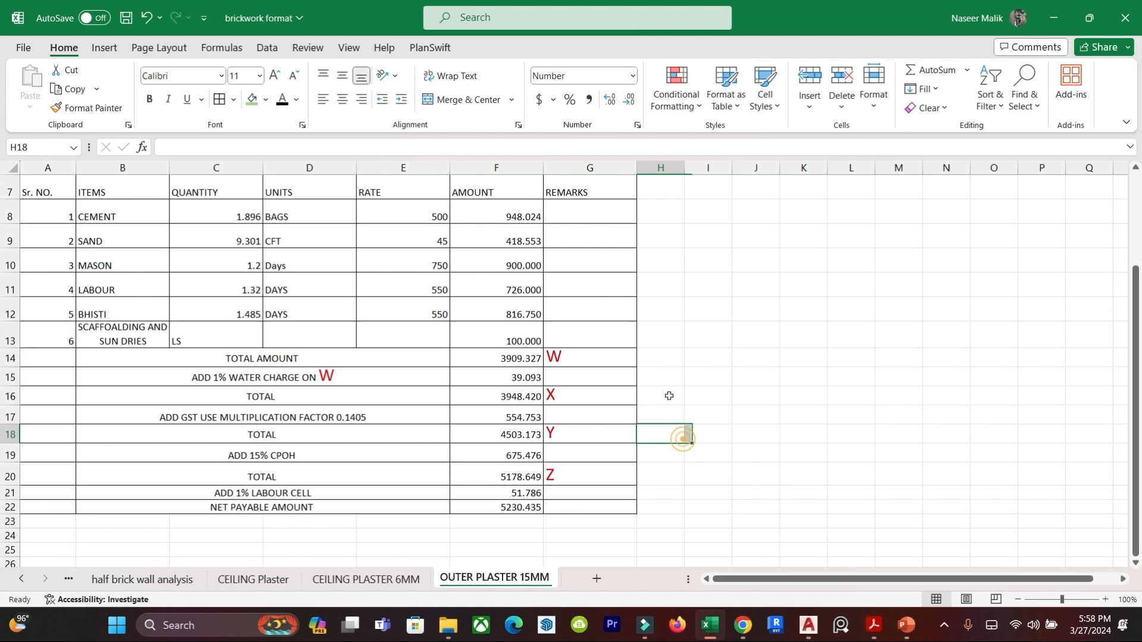
Switch to the DAR Vol 2 PDF in Acrobat and delete the green handwritten notes overlapping the item 13.5.1 cost table.
{"action": "left_click", "coordinate": [563, 357]}
{"action": "mouse_move", "coordinate": [872, 624]}
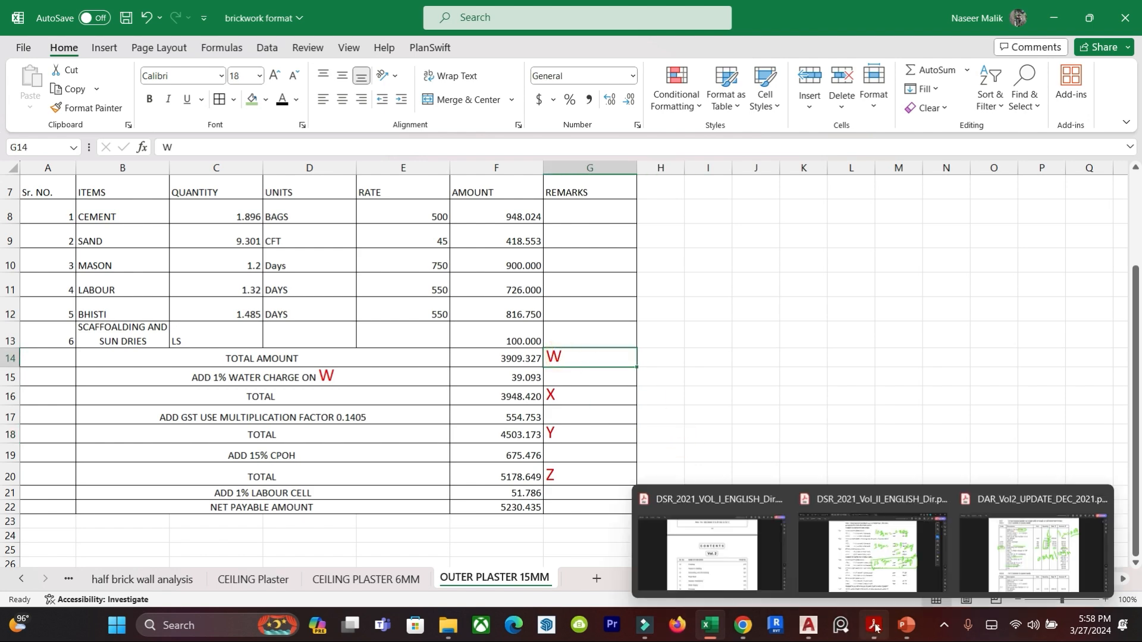
{"action": "left_click", "coordinate": [1034, 523]}
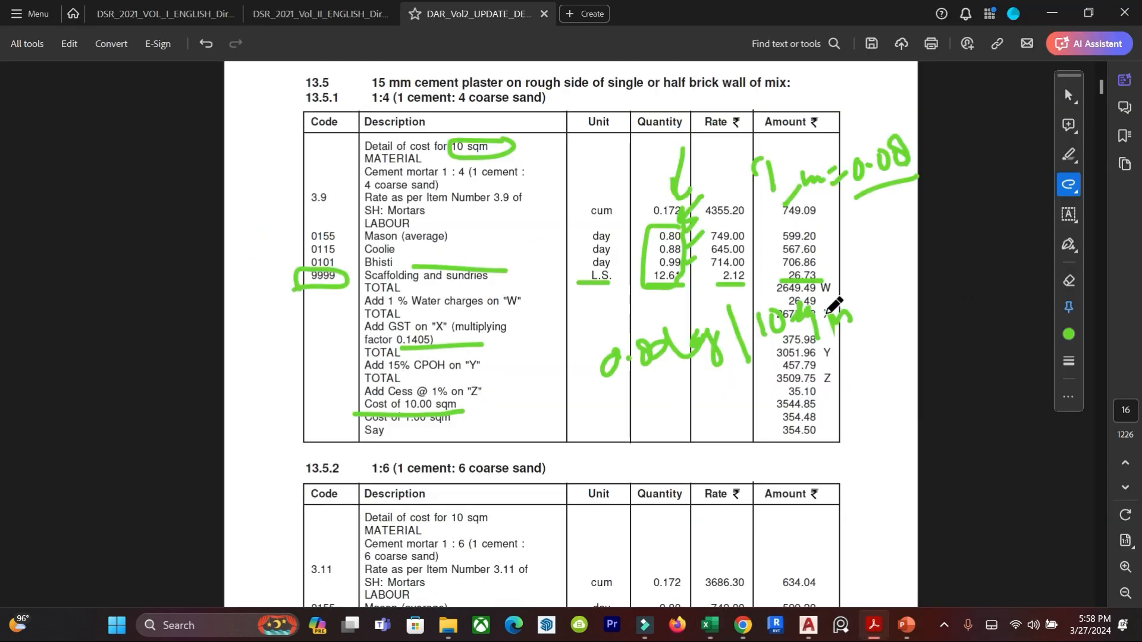
{"action": "key", "text": "Escape"}
{"action": "left_click", "coordinate": [795, 327]}
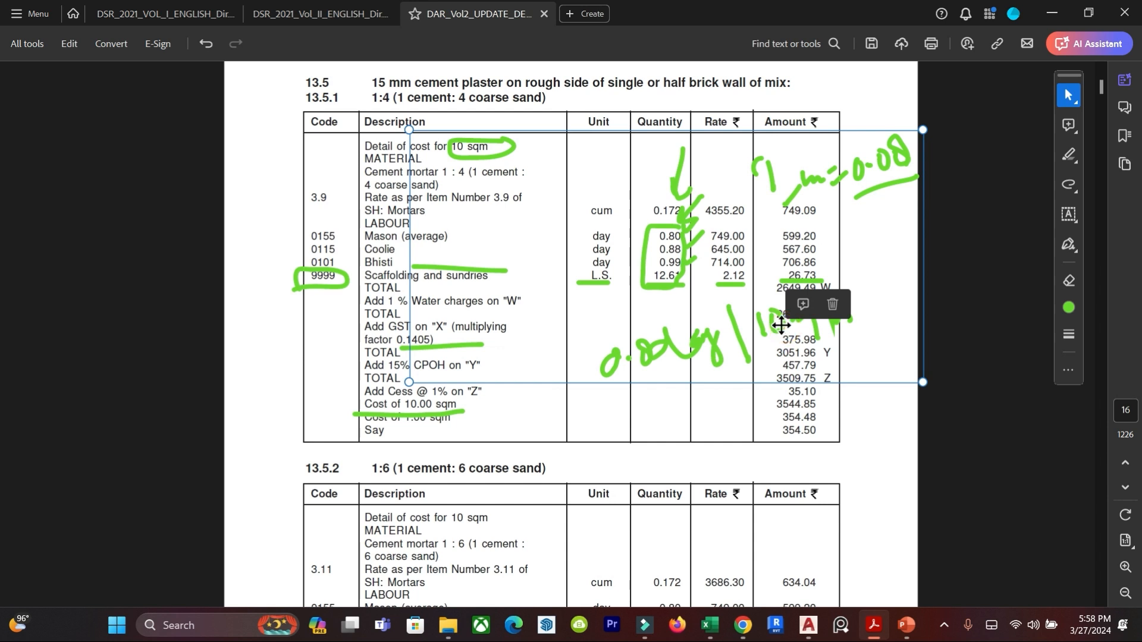
{"action": "key", "text": "Delete"}
With the freehand Draw tool, mark the letters W, X, Y and Z beside the totals of item 13.5.1.
{"action": "left_click", "coordinate": [1073, 192]}
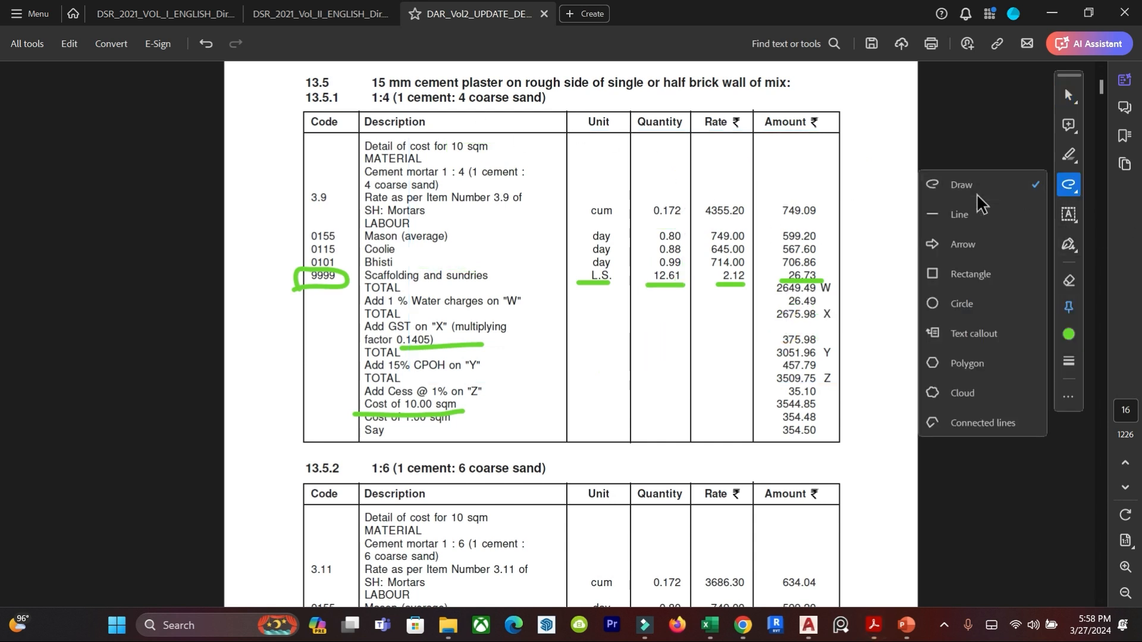
{"action": "left_click", "coordinate": [964, 184]}
{"action": "mouse_move", "coordinate": [841, 273]}
{"action": "left_mouse_down"}
{"action": "mouse_move", "coordinate": [822, 302]}
{"action": "mouse_move", "coordinate": [835, 272]}
{"action": "left_mouse_up"}
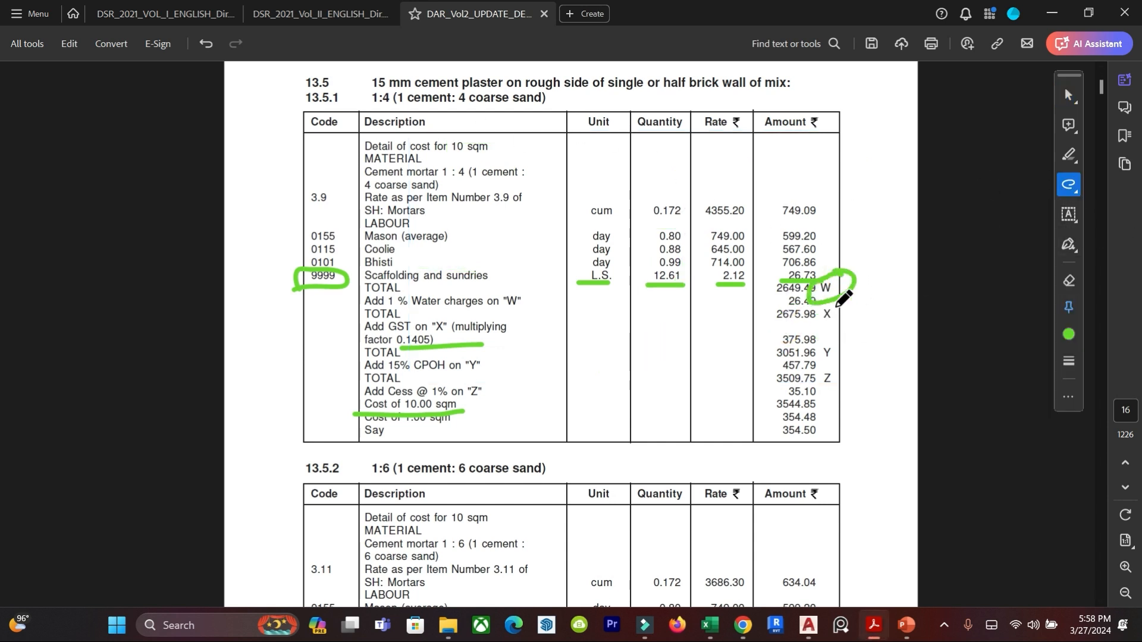
{"action": "left_click_drag", "start_coordinate": [840, 312], "coordinate": [882, 293]}
{"action": "left_click_drag", "start_coordinate": [838, 355], "coordinate": [876, 342]}
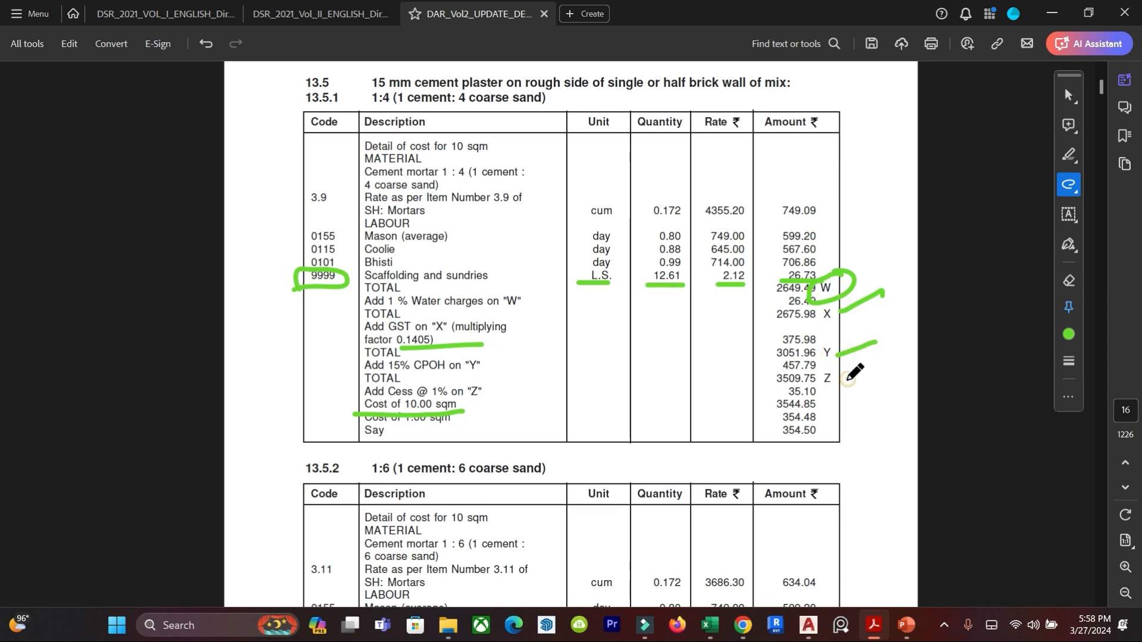
{"action": "left_click_drag", "start_coordinate": [847, 378], "coordinate": [899, 361]}
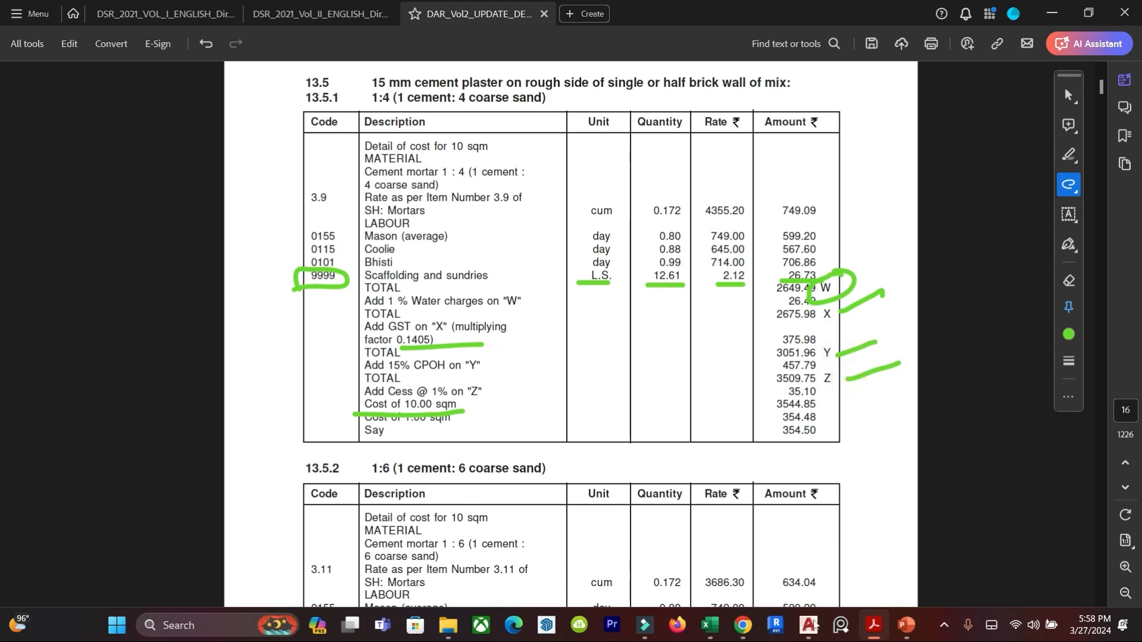
Switch back to the Excel sheet and enter the 1% water charge formula =1%*F14 in cell F15.
{"action": "left_click", "coordinate": [710, 624]}
{"action": "left_click", "coordinate": [191, 376]}
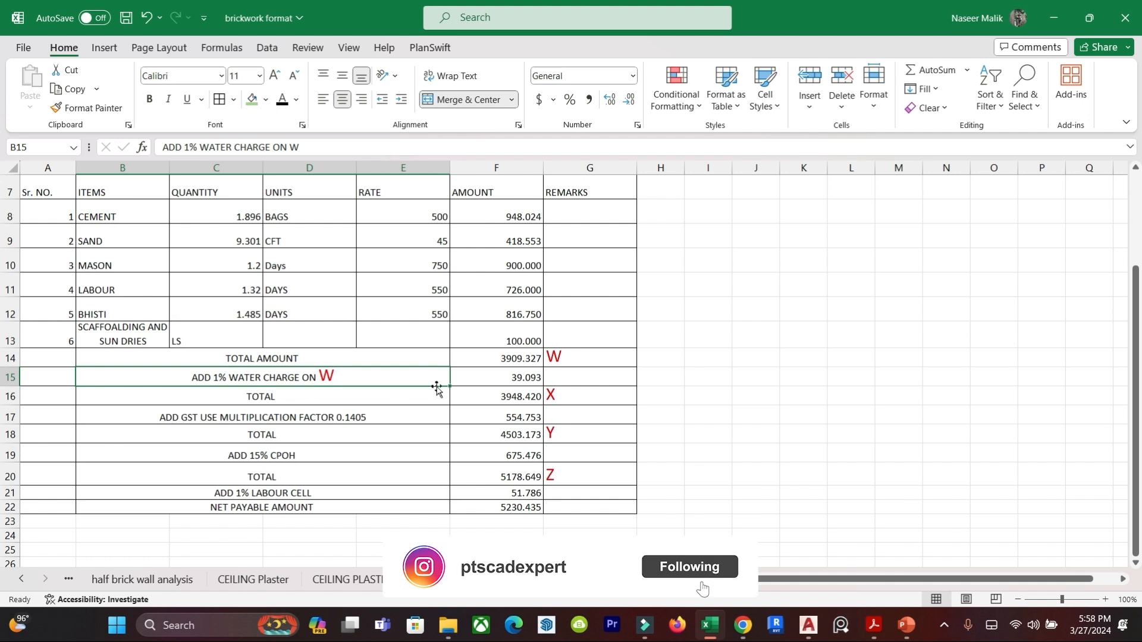
{"action": "left_click", "coordinate": [512, 376]}
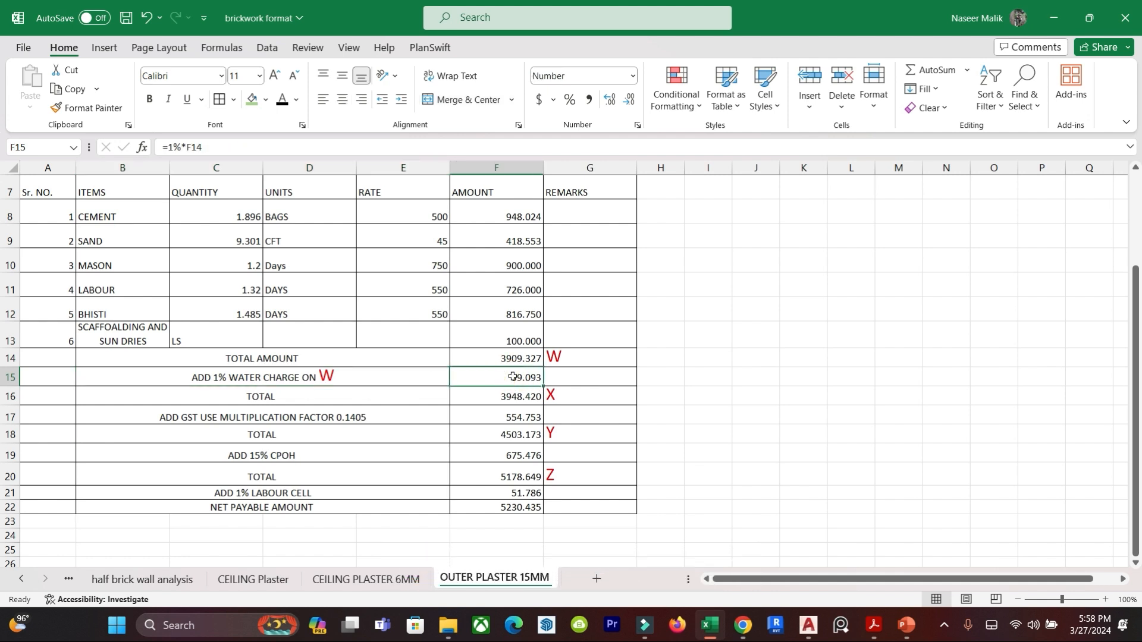
{"action": "type", "text": "=1%*"}
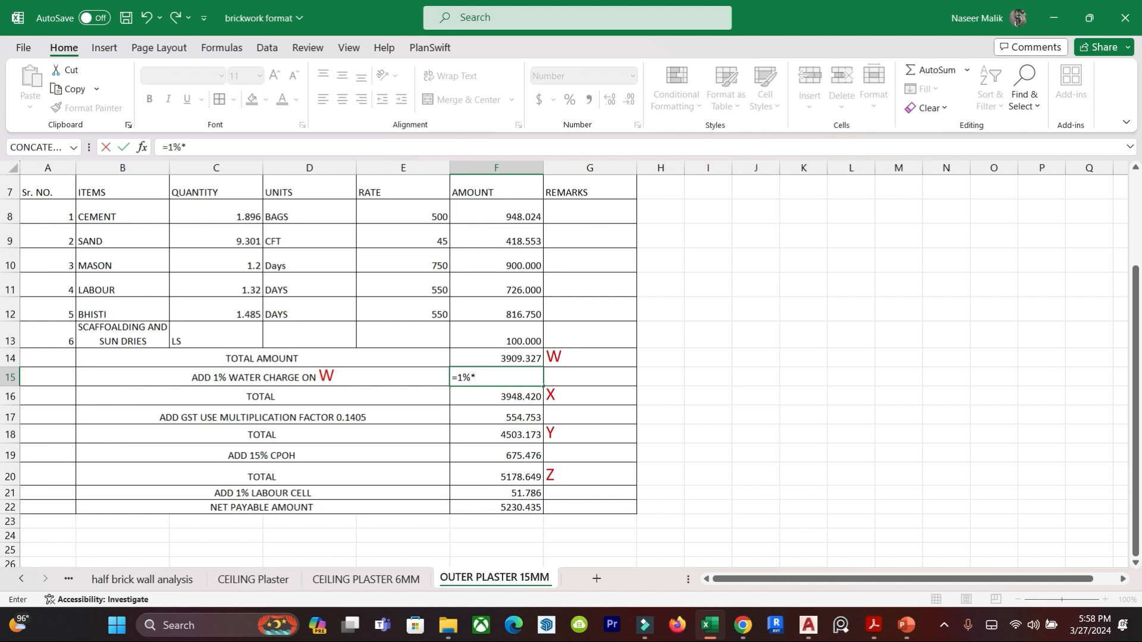
{"action": "left_click", "coordinate": [504, 358]}
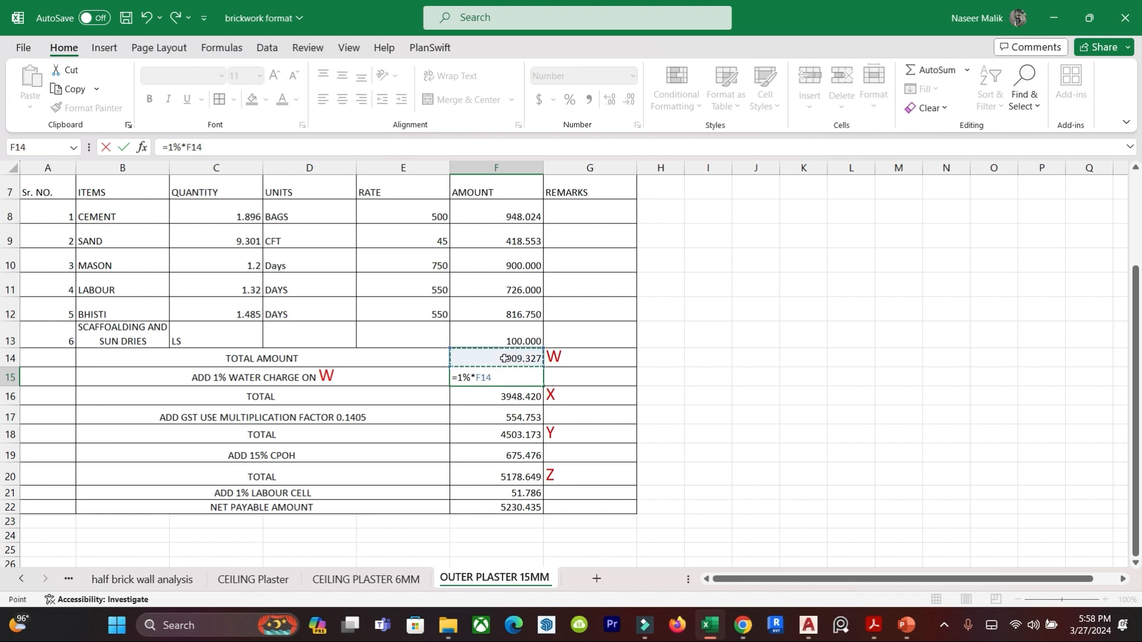
{"action": "key", "text": "Return"}
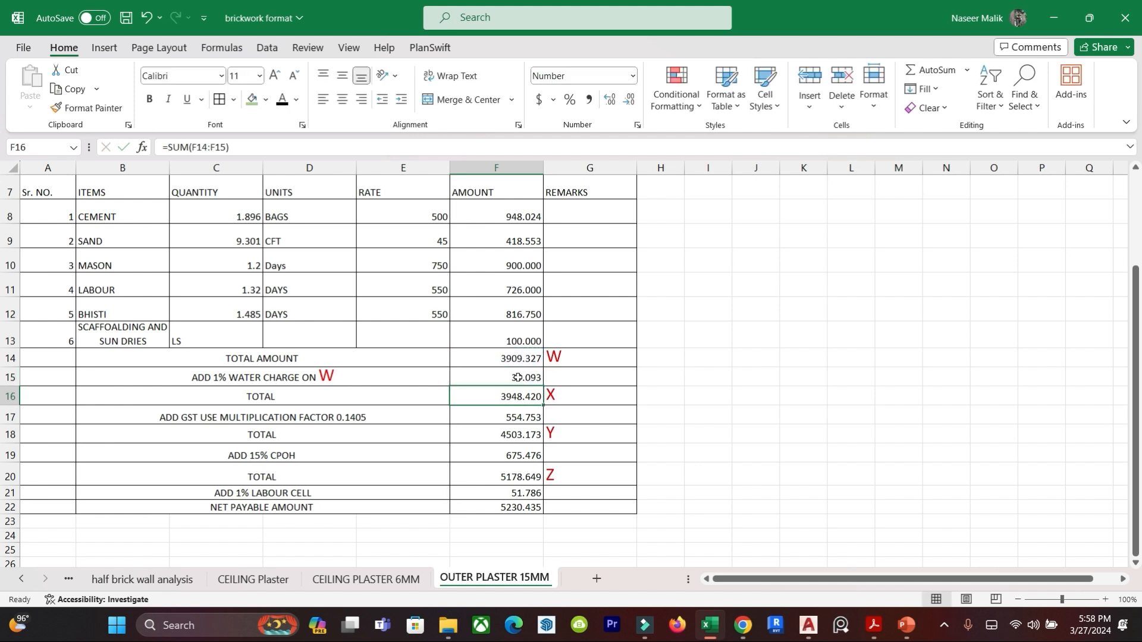
Re-enter the total in cell F16 as a SUM of the total amount and water charge cells F14:F15.
{"action": "left_click", "coordinate": [624, 397]}
{"action": "left_click", "coordinate": [515, 396]}
{"action": "double_click", "coordinate": [515, 396]}
{"action": "left_click", "coordinate": [529, 375]}
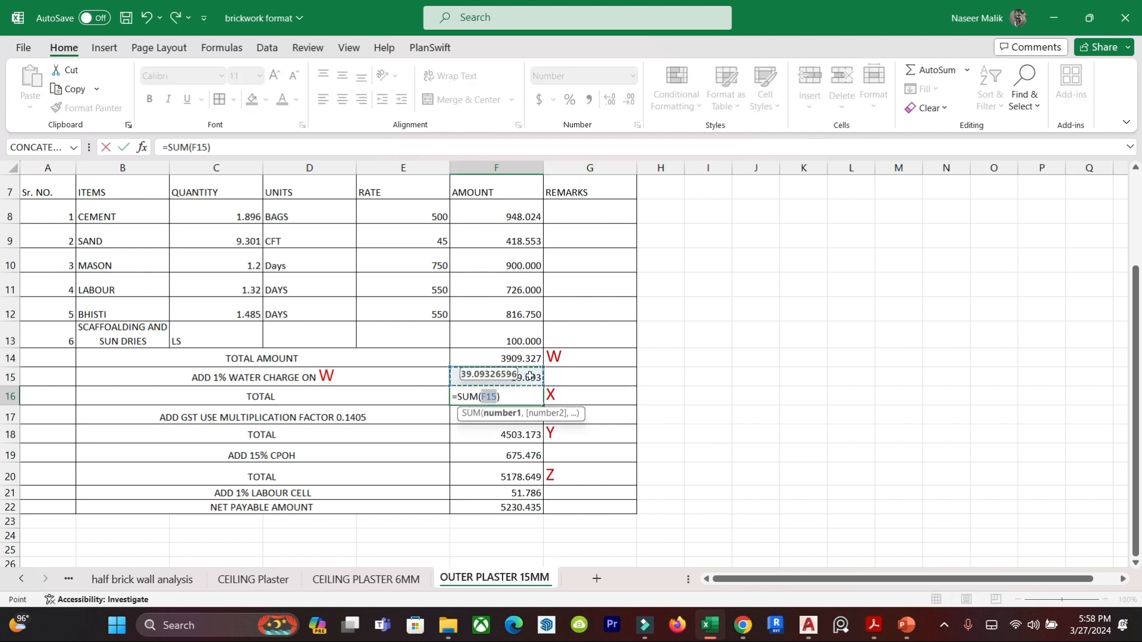
{"action": "left_click_drag", "start_coordinate": [529, 375], "coordinate": [543, 355]}
{"action": "key", "text": "Return"}
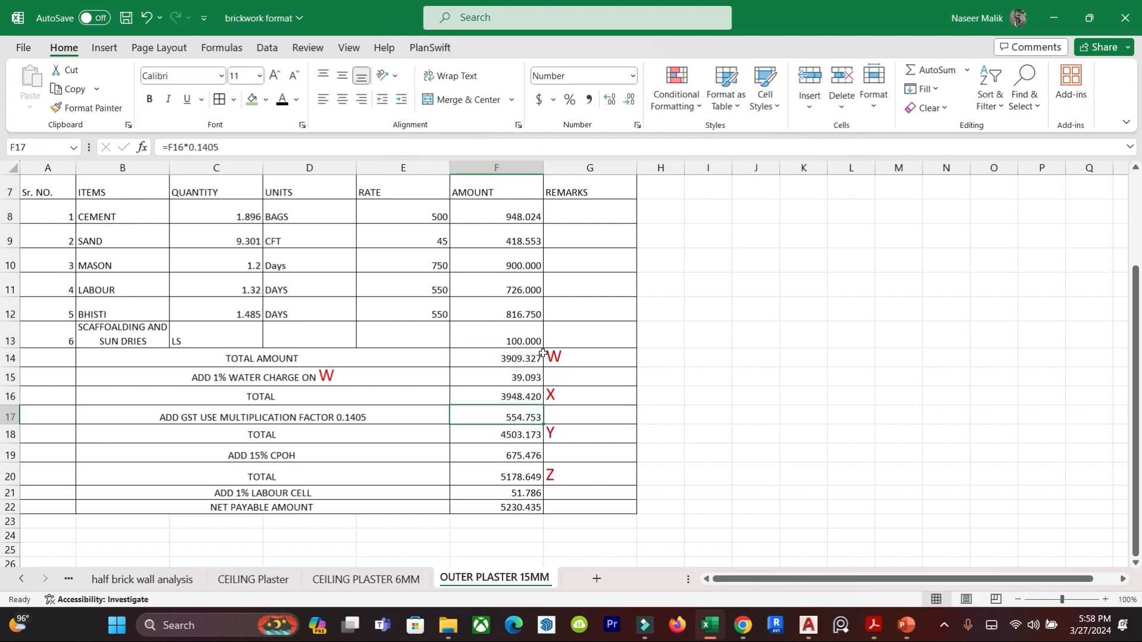
Switch to the DAR Vol 2 PDF and circle the GST multiplying factor 0.1405 in item 13.5.1.
{"action": "left_click", "coordinate": [658, 475]}
{"action": "left_click", "coordinate": [566, 394]}
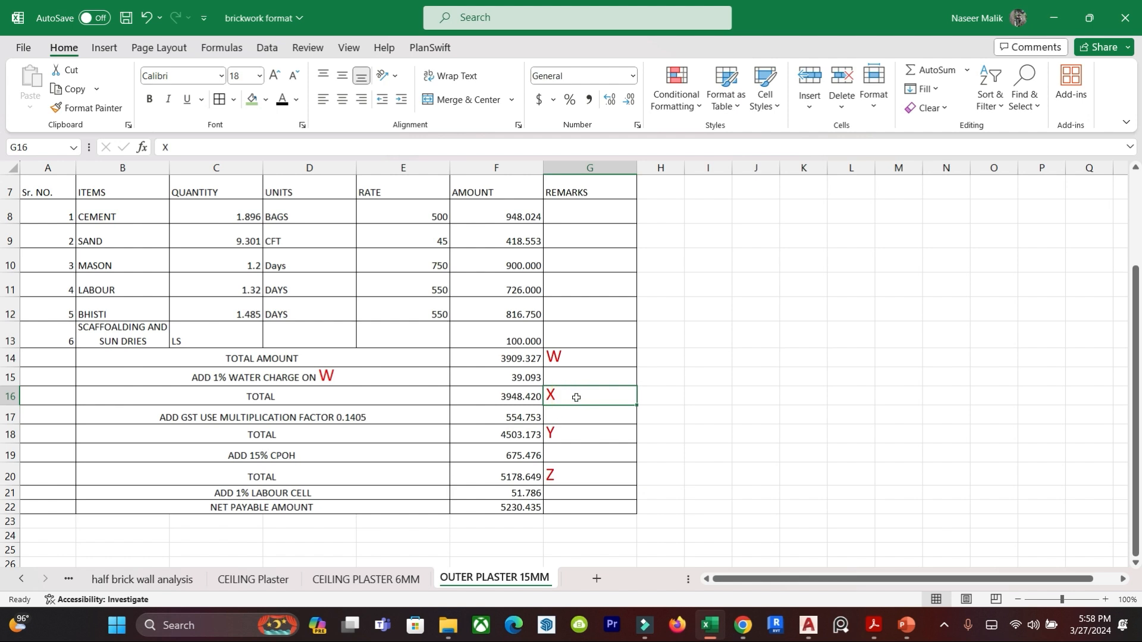
{"action": "left_click", "coordinate": [230, 463]}
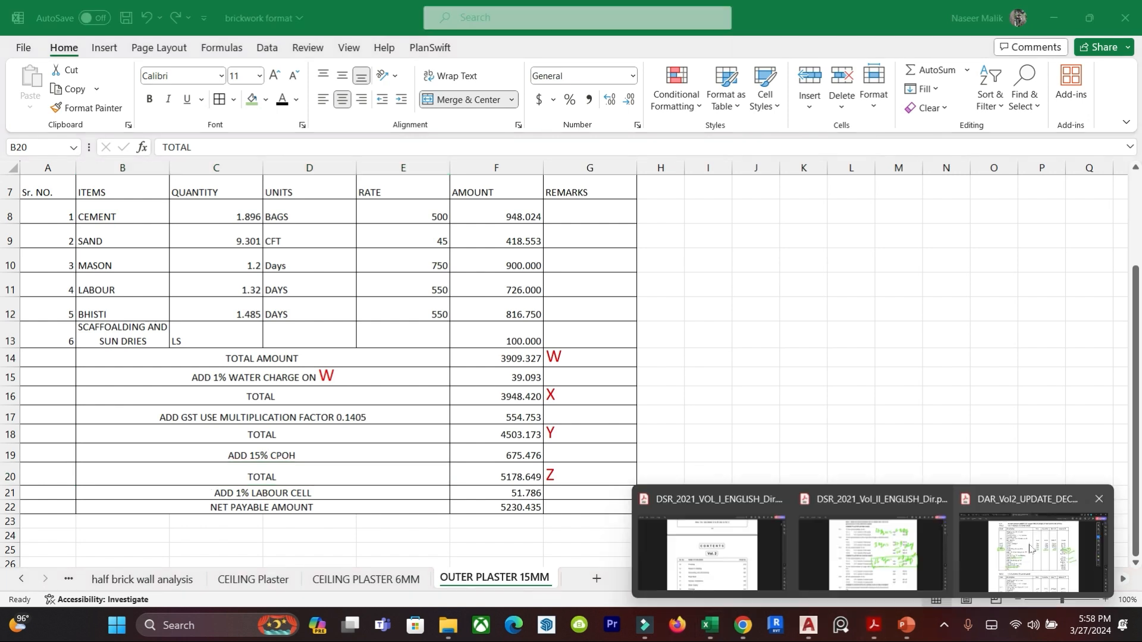
{"action": "left_click", "coordinate": [1033, 541]}
{"action": "mouse_move", "coordinate": [447, 333]}
{"action": "left_mouse_down"}
{"action": "mouse_move", "coordinate": [387, 328]}
{"action": "mouse_move", "coordinate": [390, 357]}
{"action": "left_mouse_up"}
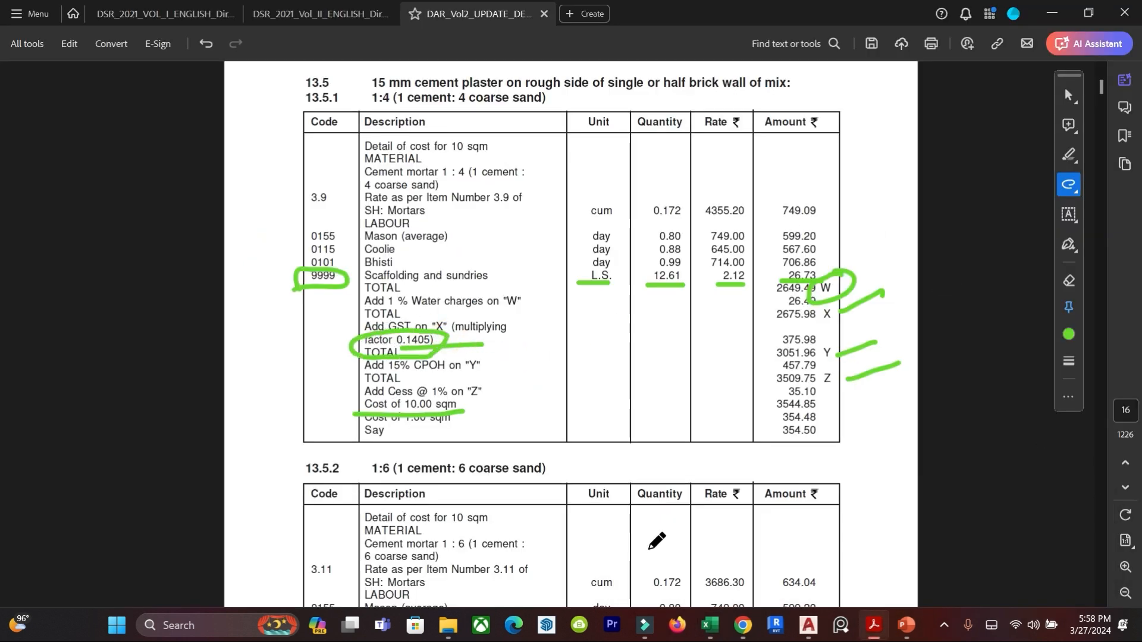
Return to the Excel sheet and check the GST formula in F17, the total in F18 and its Y remark.
{"action": "left_click", "coordinate": [710, 624]}
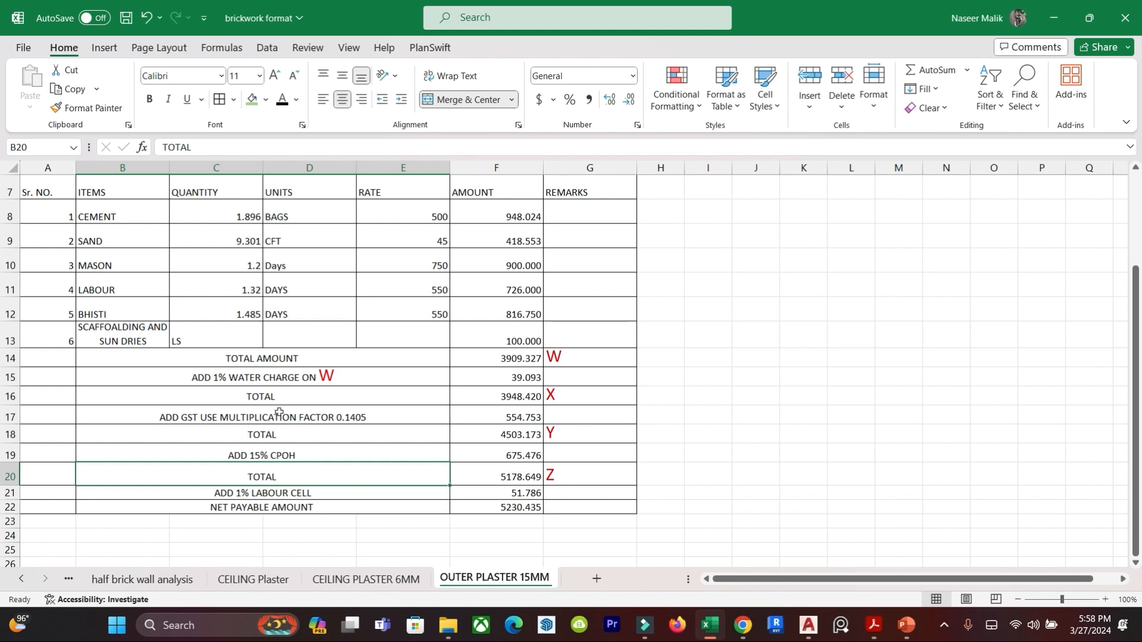
{"action": "left_click", "coordinate": [518, 418]}
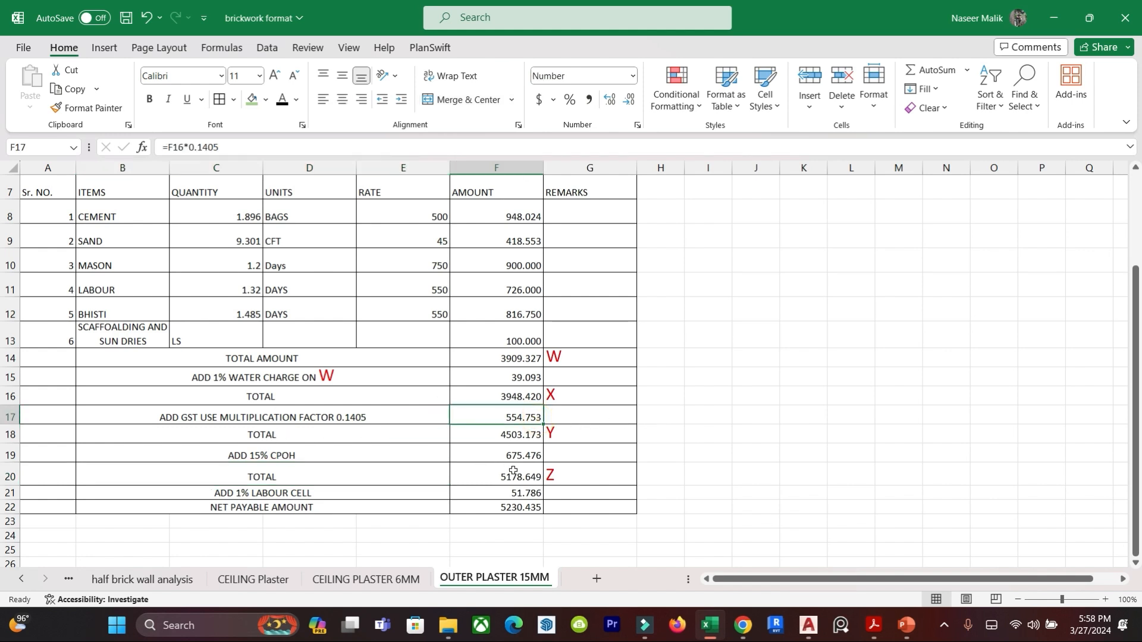
{"action": "left_click", "coordinate": [521, 436]}
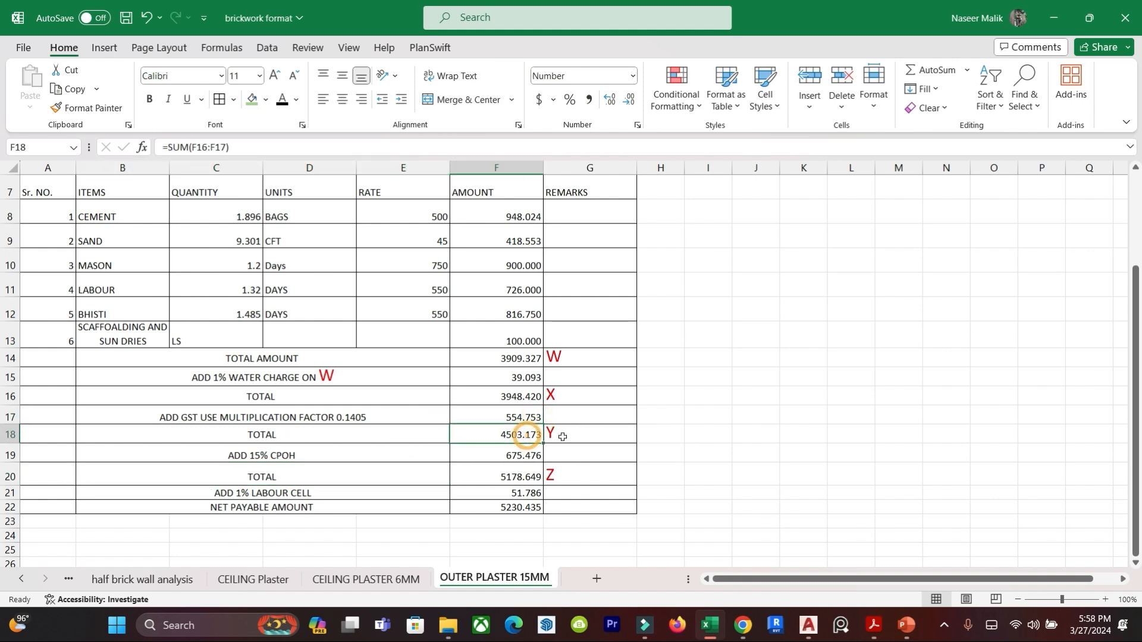
{"action": "left_click", "coordinate": [562, 433]}
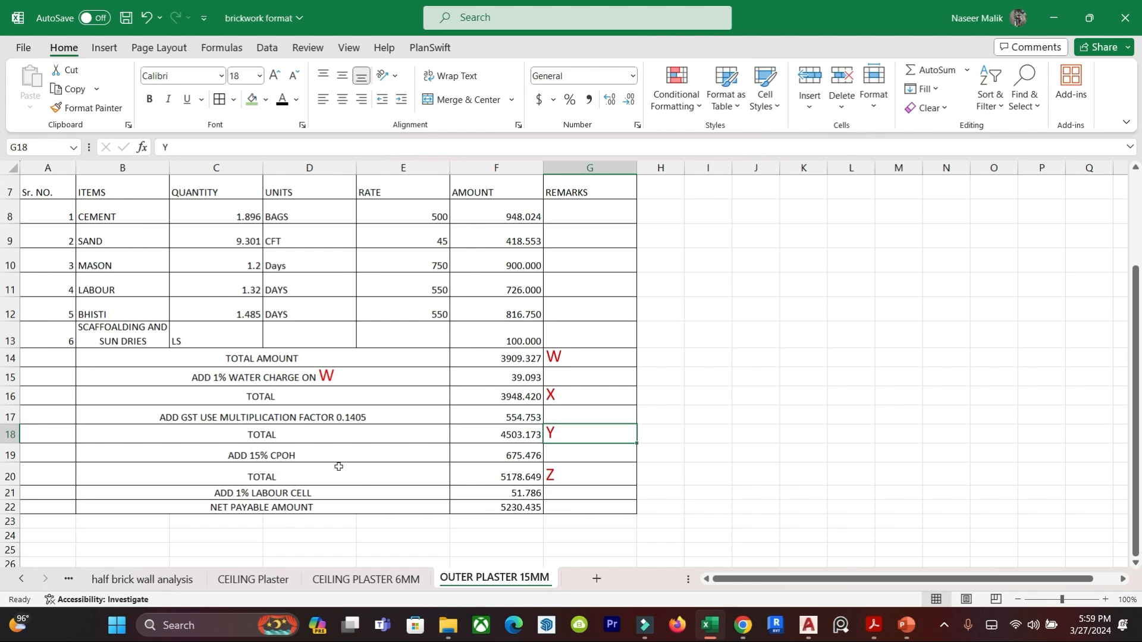
Switch to the DAR Vol 2 PDF and draw a freehand mark beside the 15% CPOH line of item 13.5.1.
{"action": "mouse_move", "coordinate": [874, 624]}
{"action": "left_click", "coordinate": [1045, 538]}
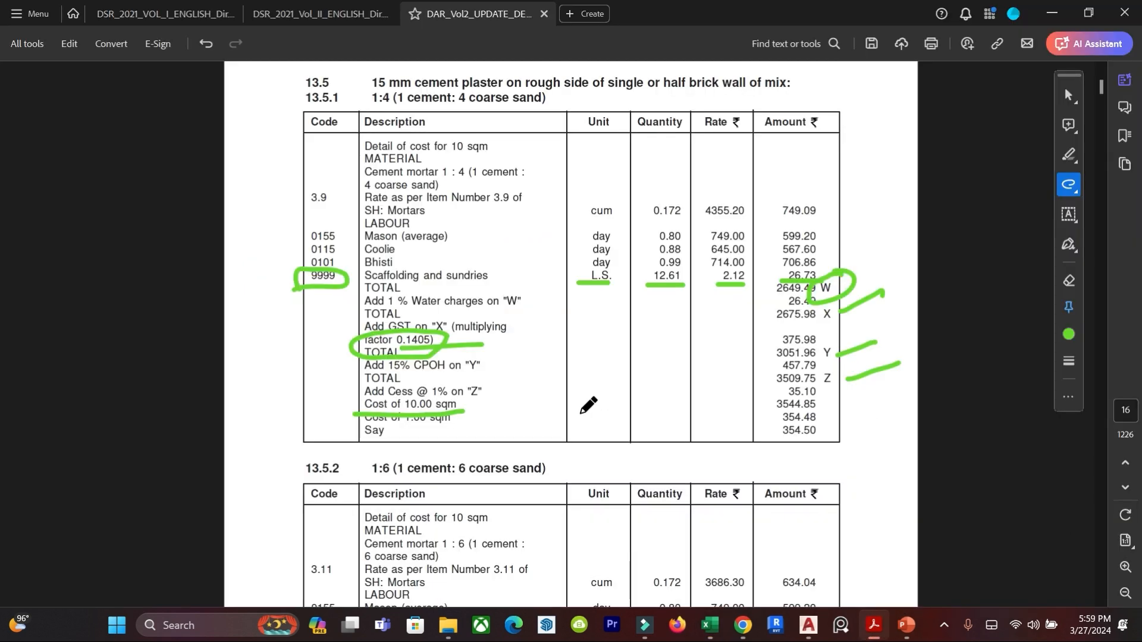
{"action": "left_click_drag", "start_coordinate": [494, 366], "coordinate": [768, 381]}
Return to the Excel sheet and check the 1% labour cess formula in F21 and the net payable amount formula in F22.
{"action": "left_click", "coordinate": [709, 624]}
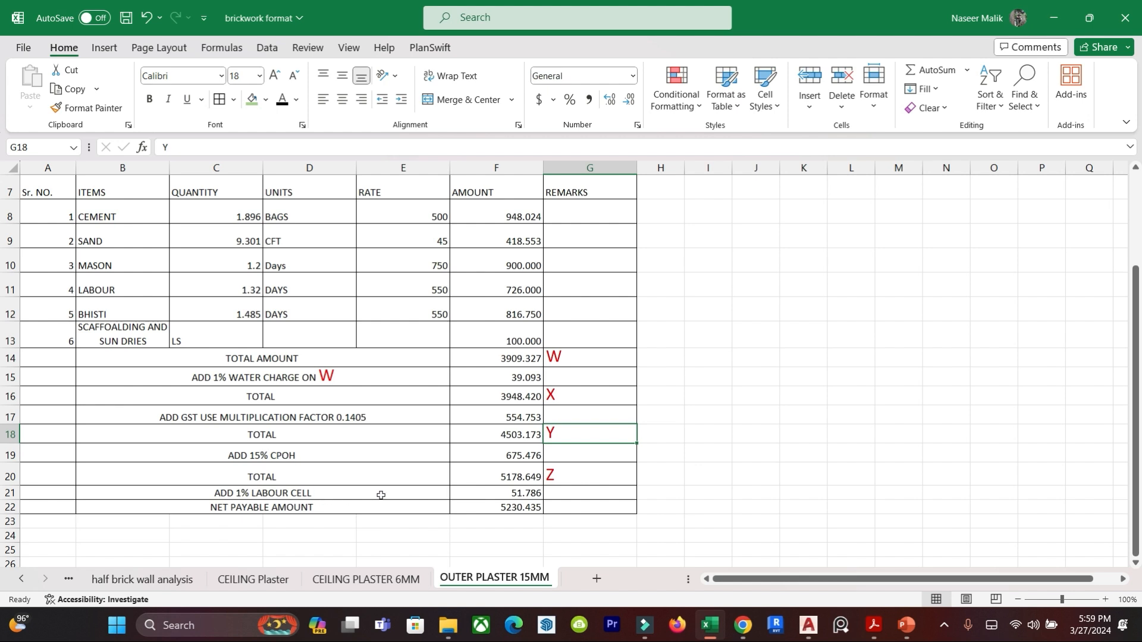
{"action": "left_click", "coordinate": [513, 488]}
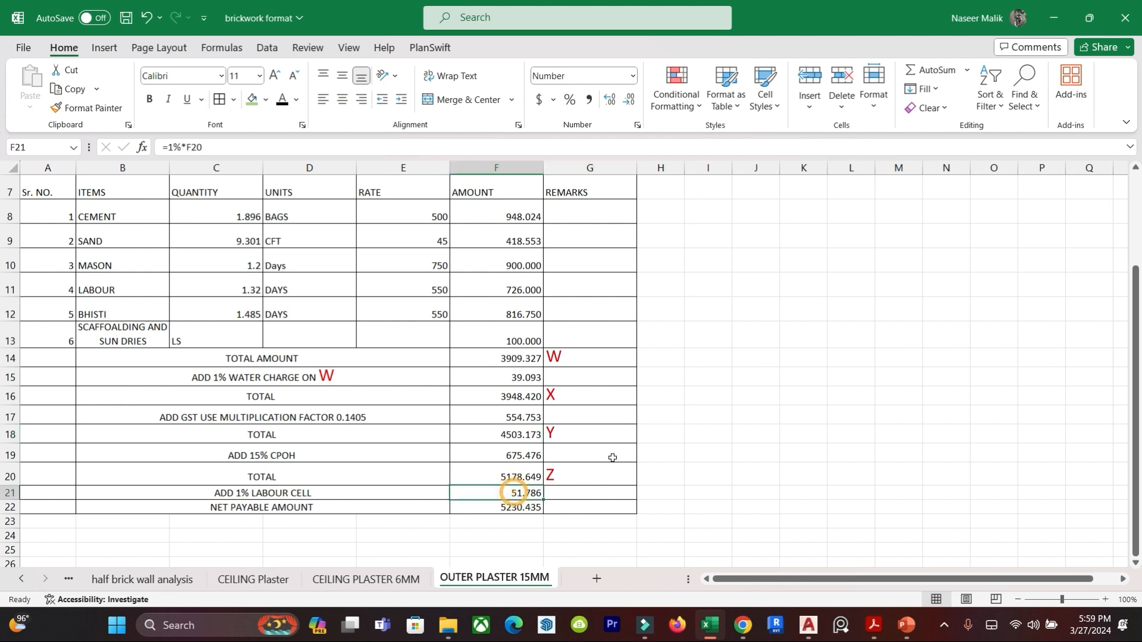
{"action": "left_click", "coordinate": [235, 509]}
{"action": "left_click", "coordinate": [490, 507]}
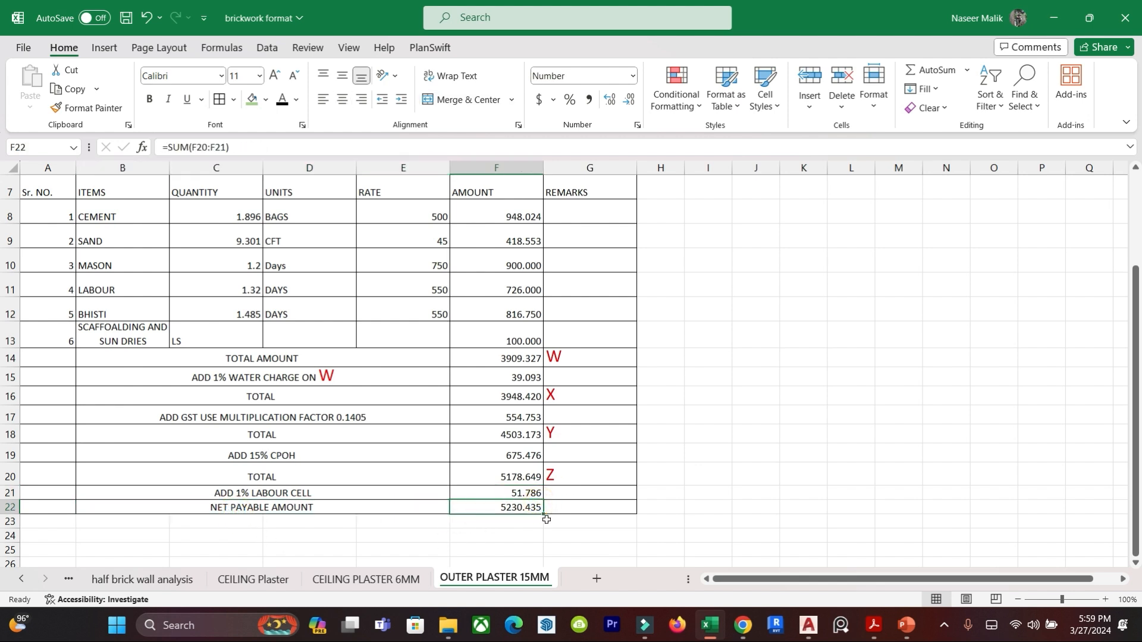
Calculate the rate per square metre in J20 by dividing the net payable amount F22 by the plaster area D1.
{"action": "left_click", "coordinate": [751, 471]}
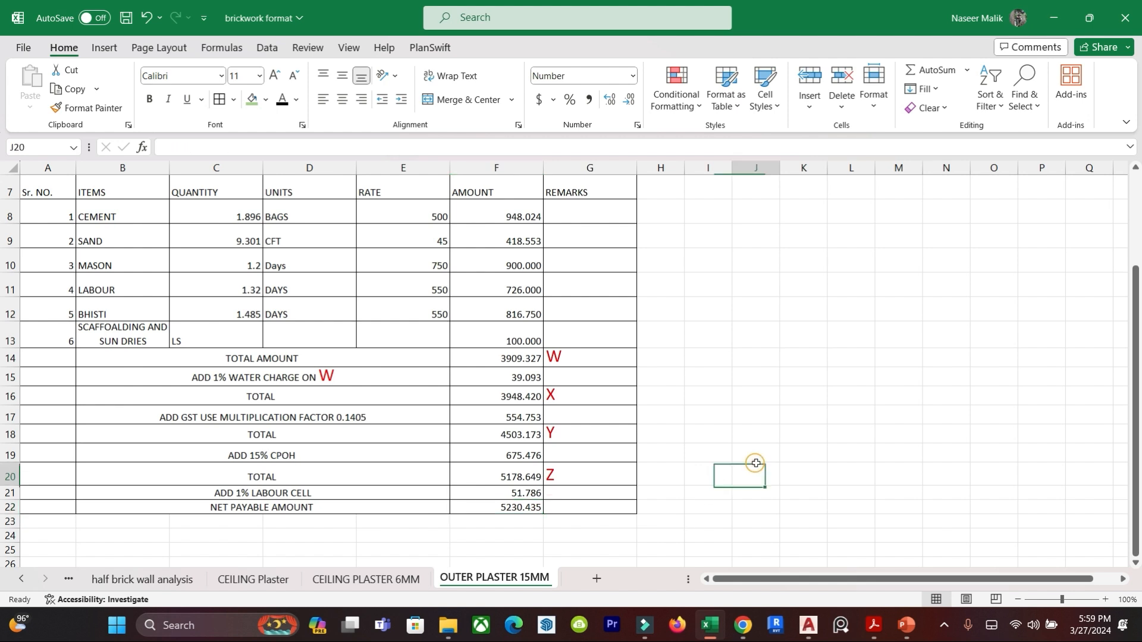
{"action": "type", "text": "="}
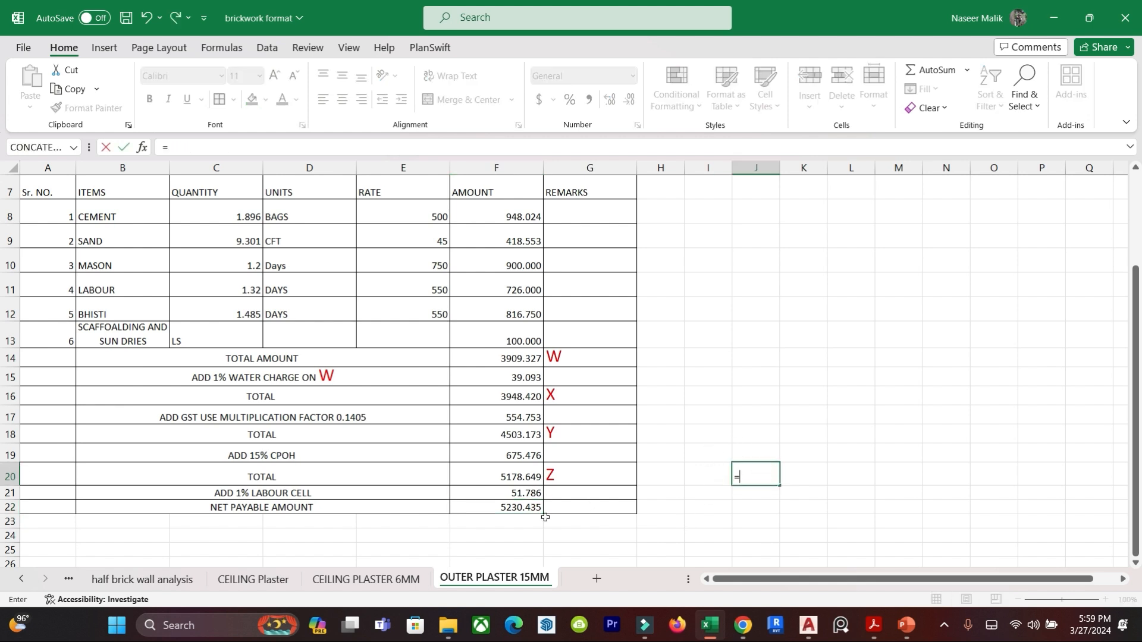
{"action": "left_click", "coordinate": [513, 509]}
{"action": "type", "text": "/"}
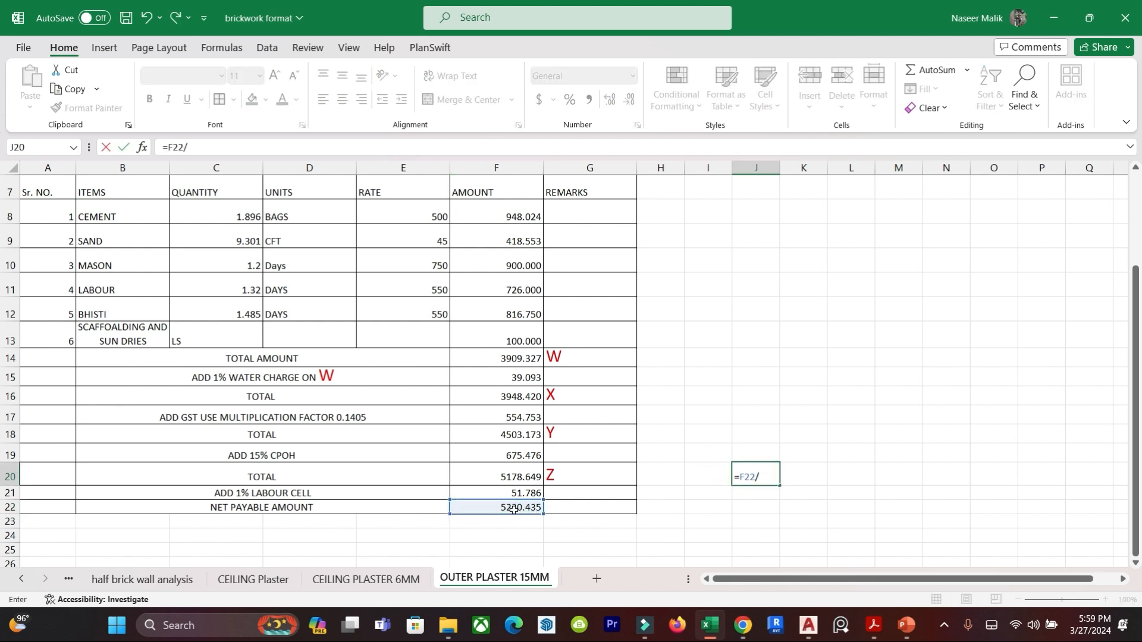
{"action": "scroll", "coordinate": [514, 428], "scroll_direction": "up", "scroll_amount": 2}
{"action": "left_click", "coordinate": [307, 218]}
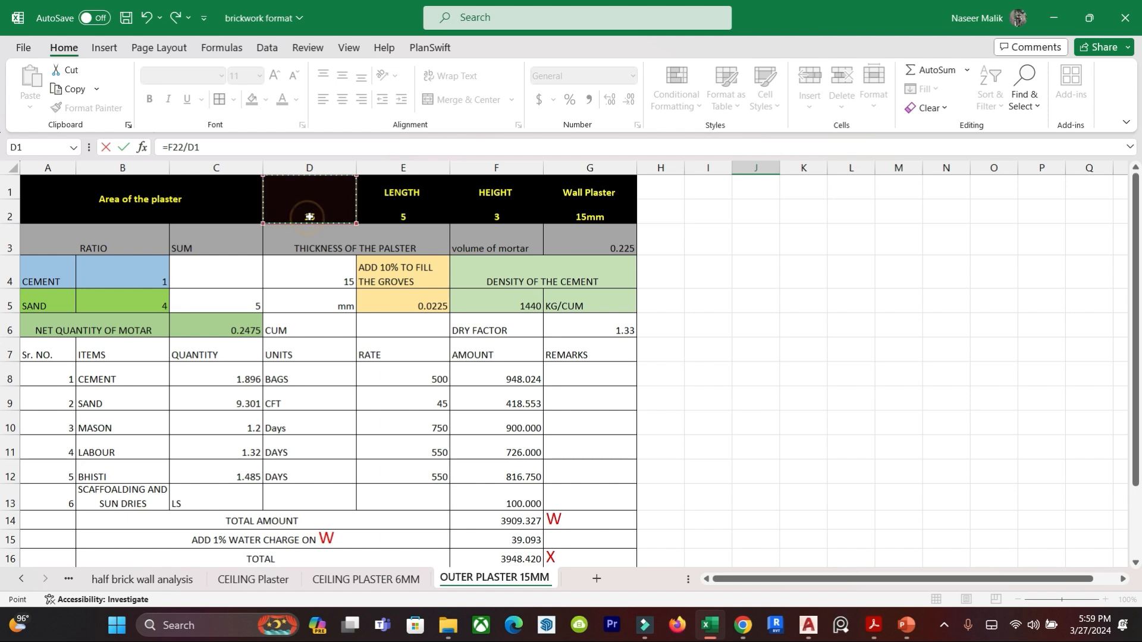
{"action": "key", "text": "Return"}
{"action": "scroll", "coordinate": [746, 500], "scroll_direction": "down", "scroll_amount": 3}
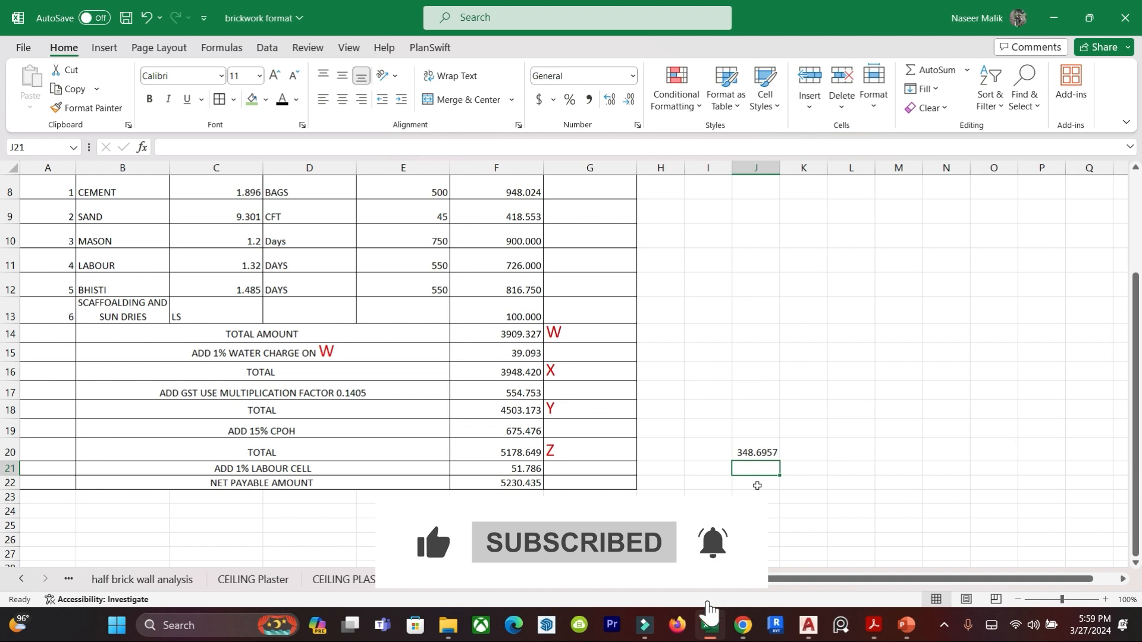
{"action": "left_click", "coordinate": [882, 435]}
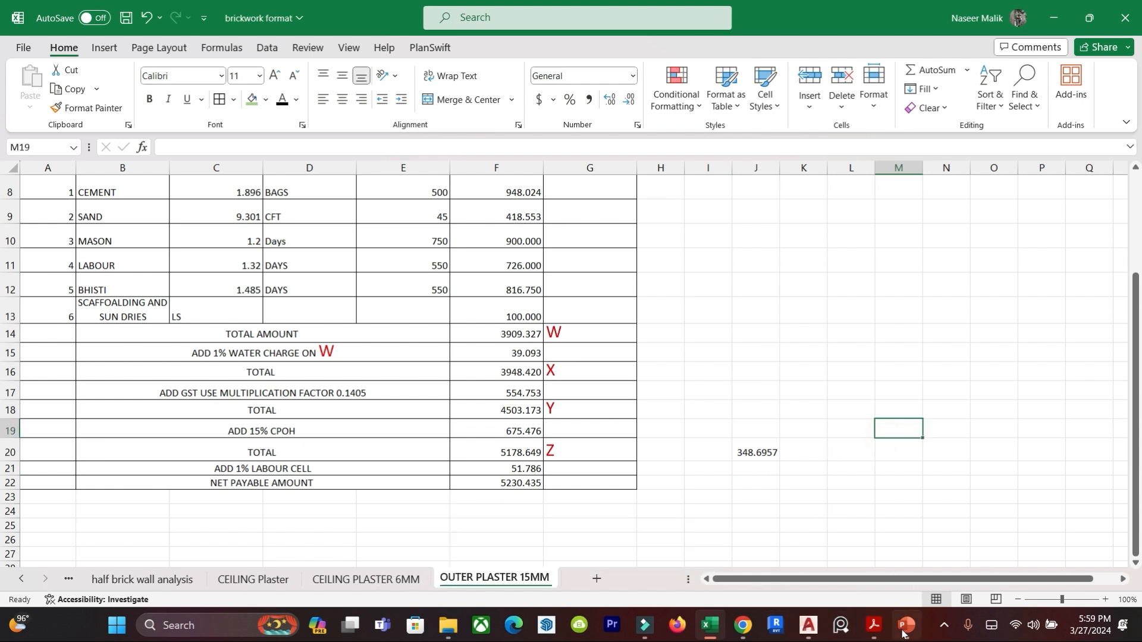
Switch to the DAR Vol 2 PDF, circle the final "Say" amount of item 13.5.1 and draw an arrow pointing to it.
{"action": "left_click", "coordinate": [874, 625]}
{"action": "left_click", "coordinate": [1010, 566]}
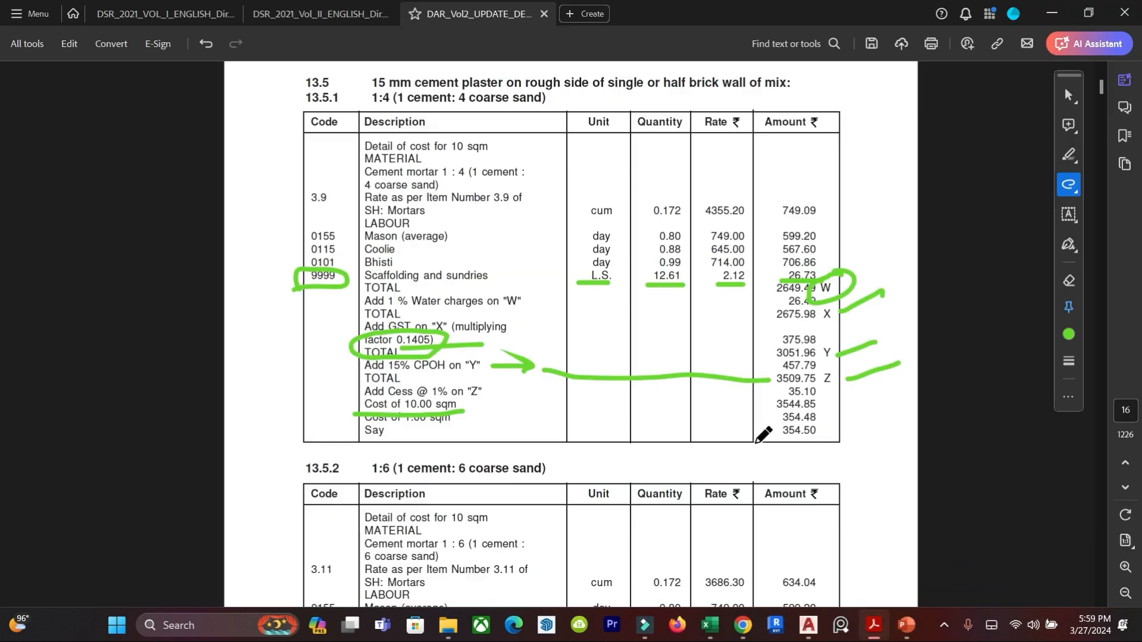
{"action": "scroll", "coordinate": [801, 410], "scroll_direction": "down", "scroll_amount": 1}
{"action": "mouse_move", "coordinate": [831, 393]}
{"action": "left_mouse_down"}
{"action": "mouse_move", "coordinate": [794, 393]}
{"action": "mouse_move", "coordinate": [816, 414]}
{"action": "mouse_move", "coordinate": [825, 390]}
{"action": "mouse_move", "coordinate": [851, 401]}
{"action": "left_mouse_up"}
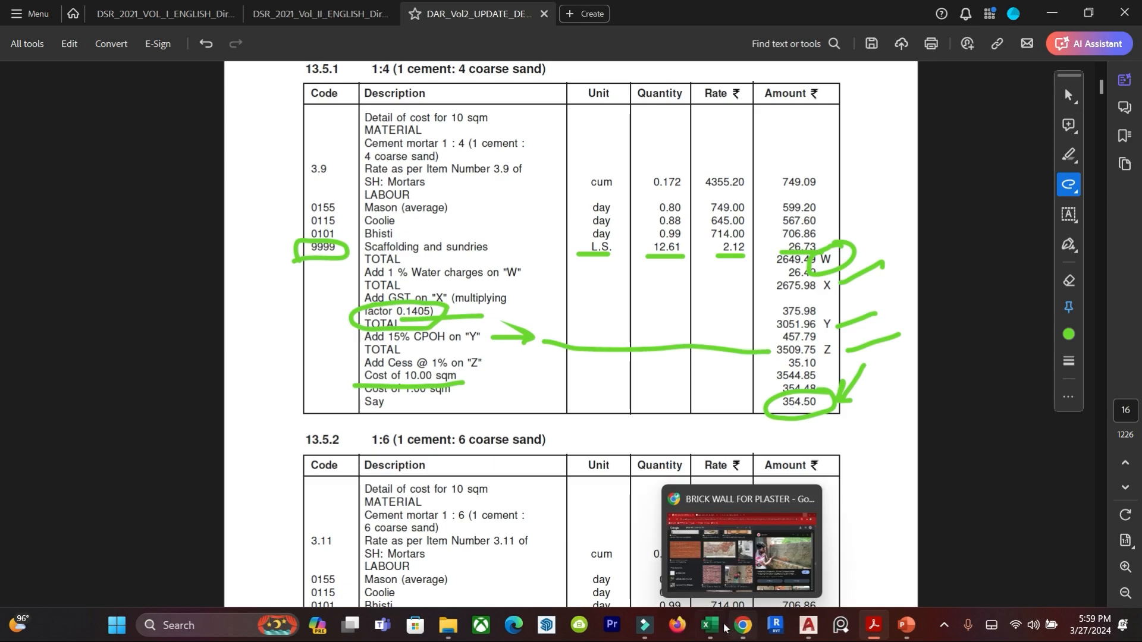
Return to the Excel workbook and review the ceiling plaster, half brick wall and 200 mm brick work below plinth sheets.
{"action": "left_click", "coordinate": [718, 605]}
{"action": "left_click", "coordinate": [364, 579]}
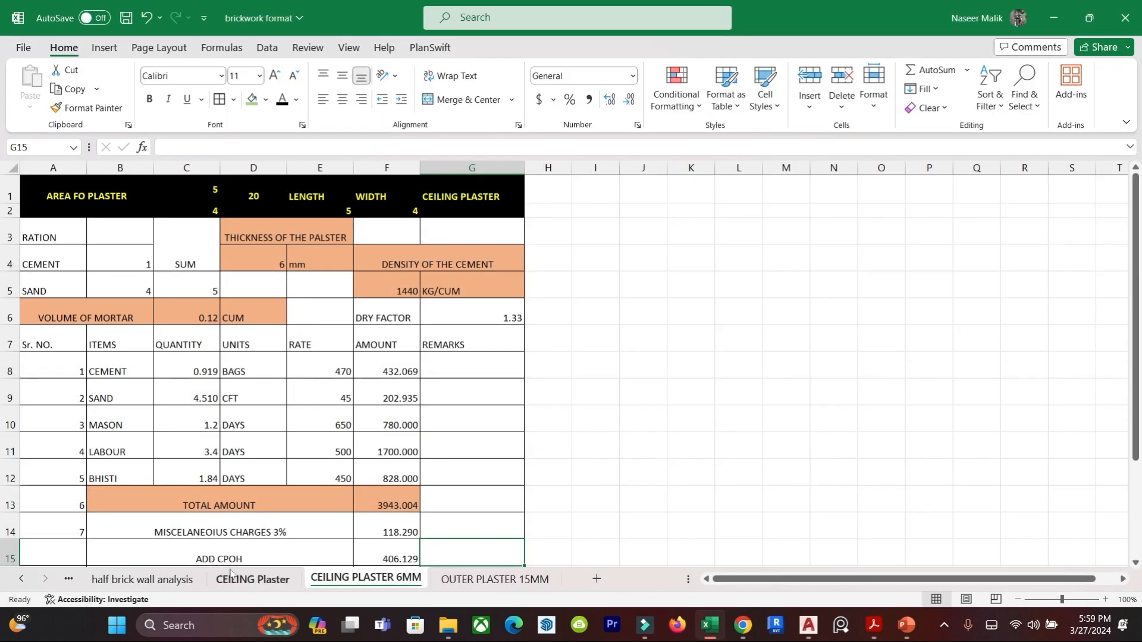
{"action": "left_click", "coordinate": [238, 577]}
{"action": "left_click", "coordinate": [143, 578]}
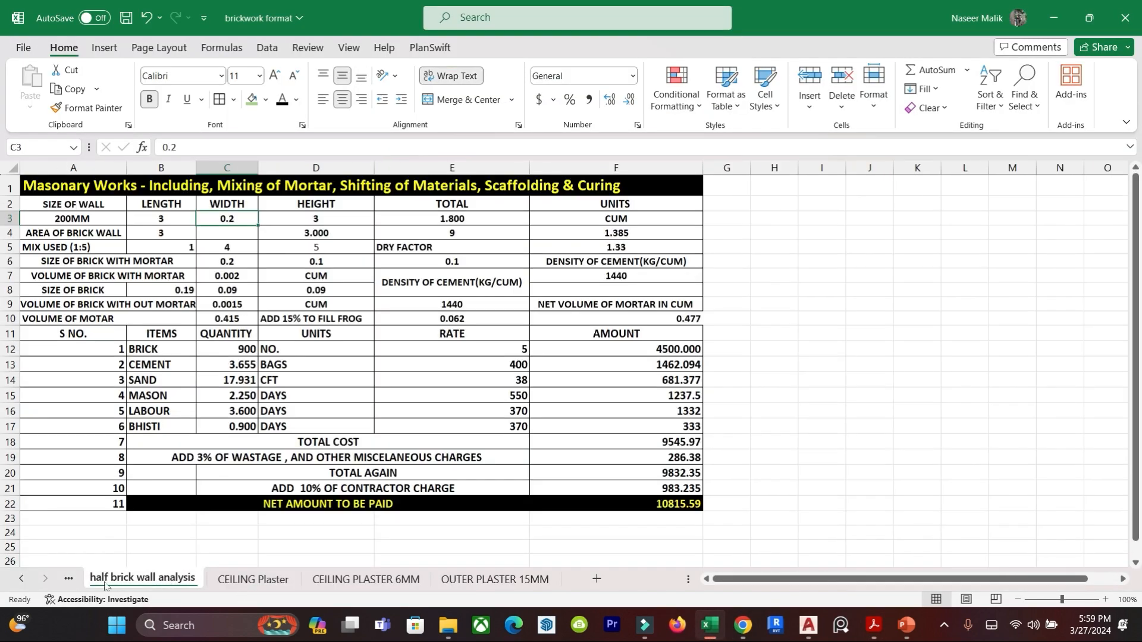
{"action": "left_click", "coordinate": [69, 578]}
{"action": "left_click", "coordinate": [70, 580]}
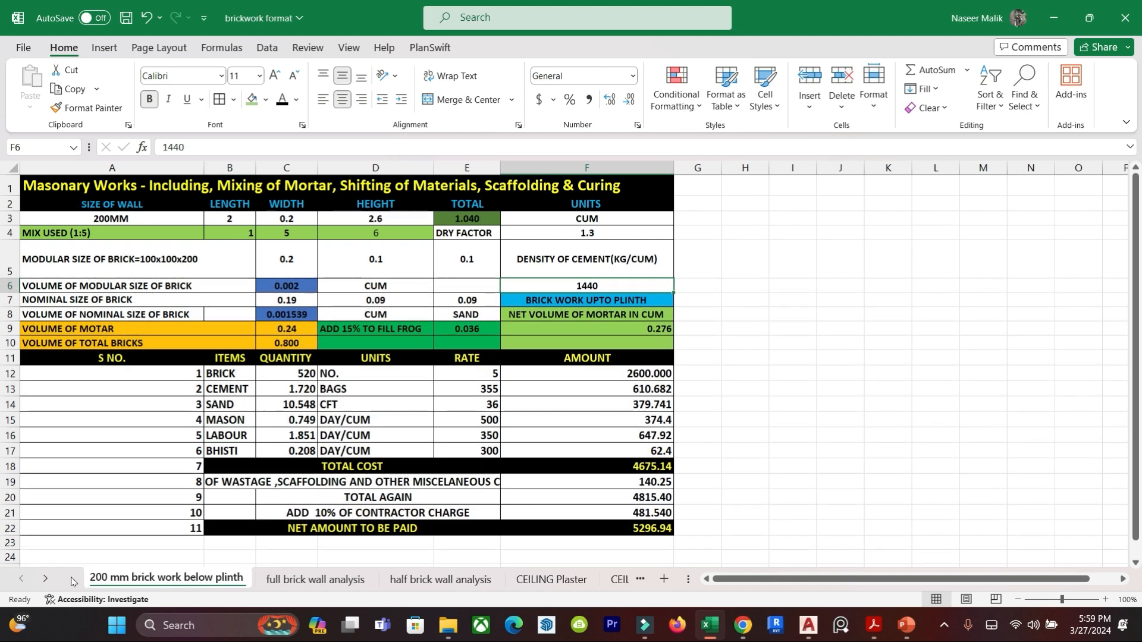